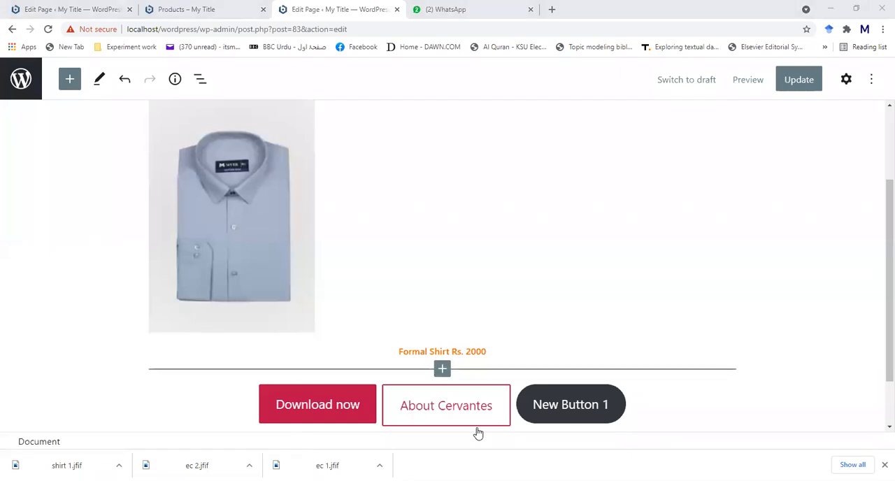
- Close the WhatsApp tab, the Products page editor tab and the Products preview tab
{"action": "left_click", "coordinate": [64, 11]}
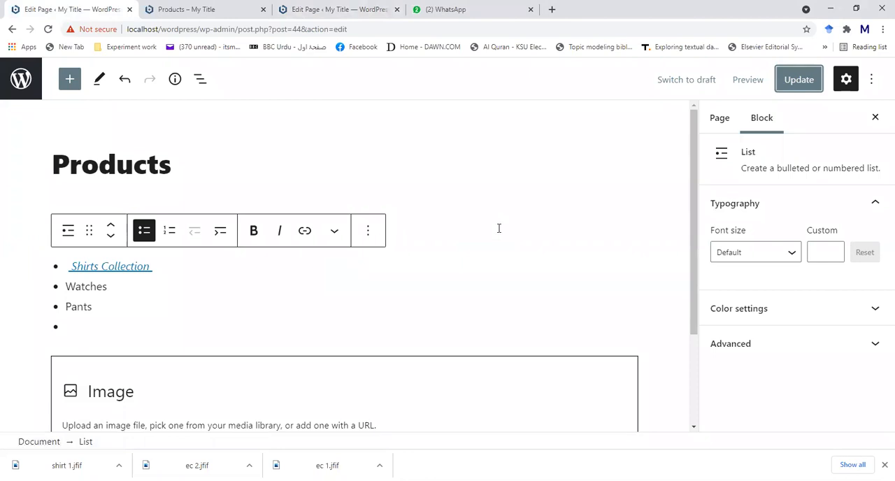
{"action": "left_click", "coordinate": [531, 10]}
{"action": "left_click", "coordinate": [129, 10]}
{"action": "left_click", "coordinate": [129, 10]}
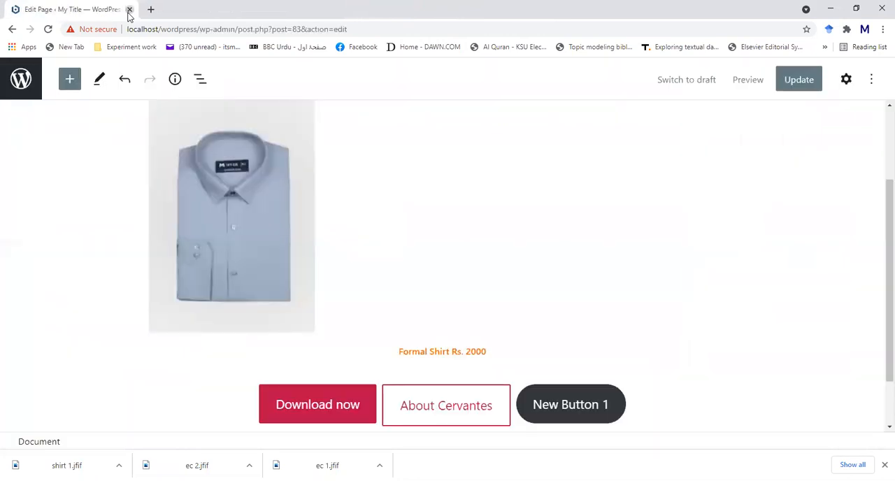
{"action": "left_click", "coordinate": [129, 10]}
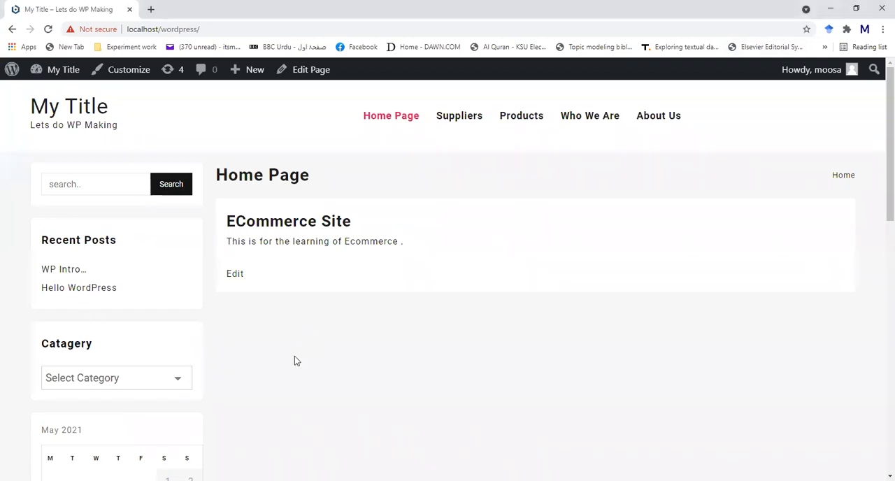
- Open the site's admin dashboard from the home page and look over its welcome area
{"action": "left_click", "coordinate": [61, 74]}
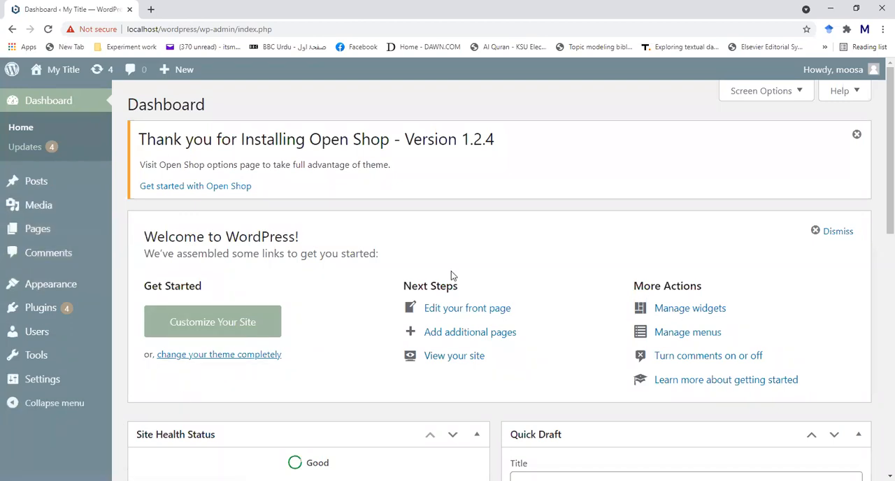
{"action": "scroll", "coordinate": [380, 262], "scroll_direction": "down", "scroll_amount": 1}
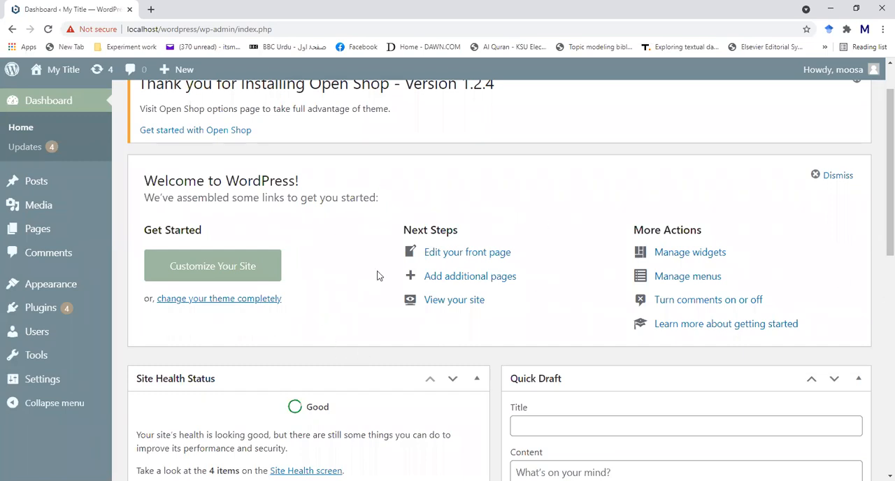
{"action": "scroll", "coordinate": [376, 275], "scroll_direction": "up", "scroll_amount": 1}
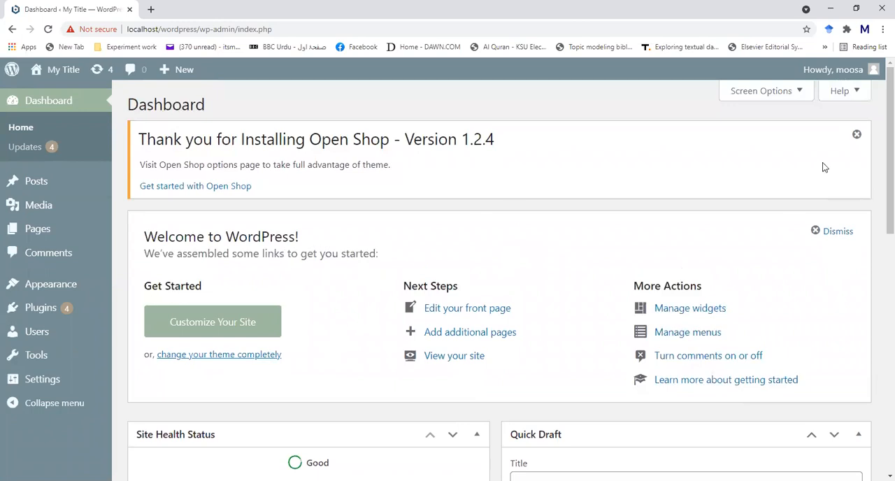
- Hide the Welcome panel on the dashboard using the screen options
{"action": "left_click", "coordinate": [797, 93]}
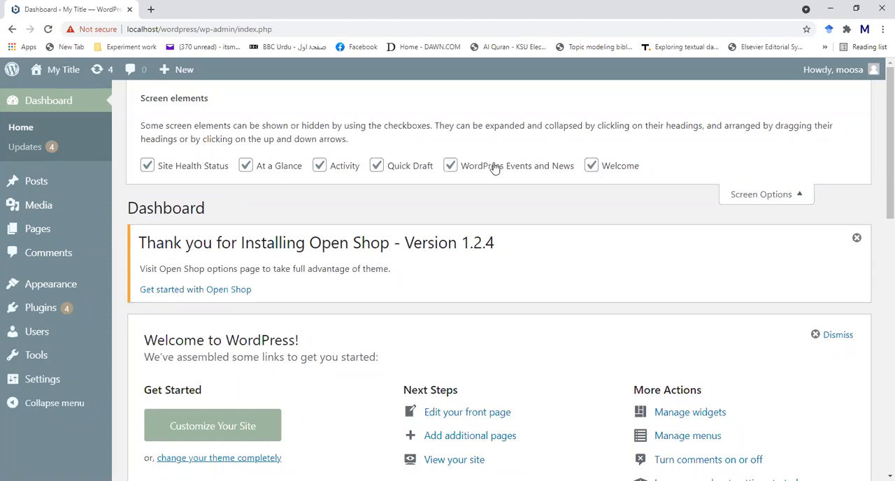
{"action": "left_click", "coordinate": [591, 167]}
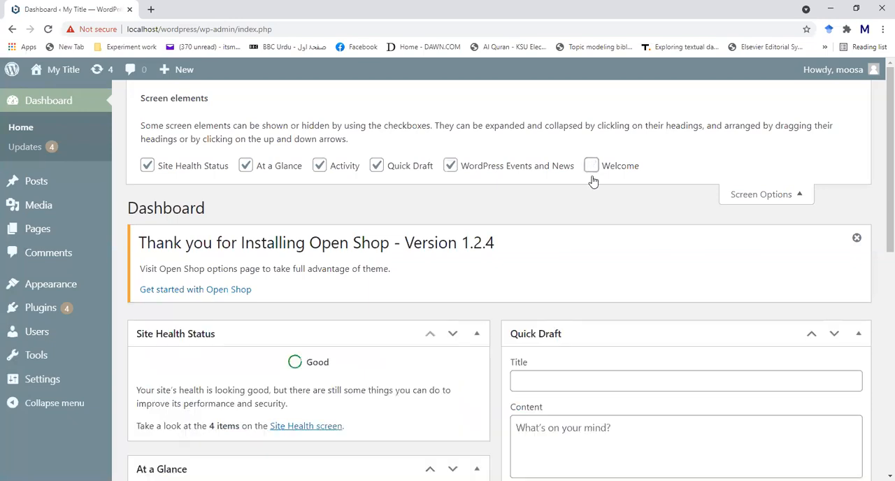
{"action": "left_click", "coordinate": [805, 198]}
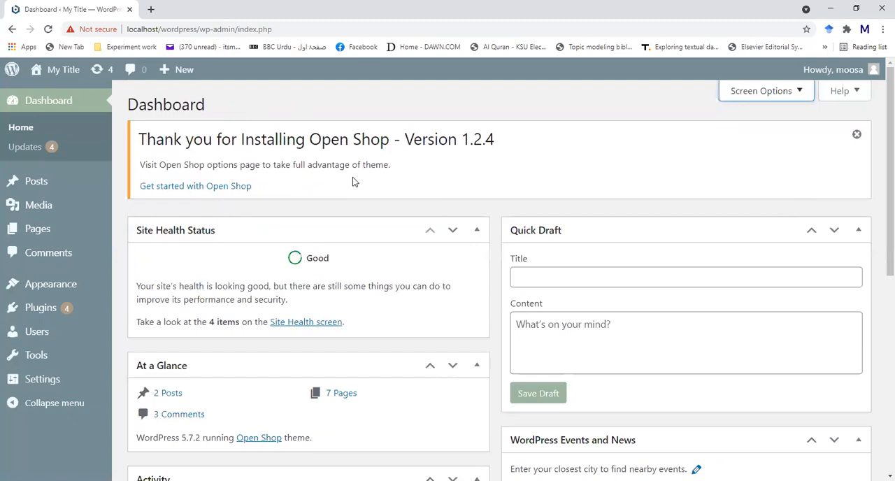
- Turn the Welcome panel back on in the screen options and collapse the options
{"action": "left_click", "coordinate": [797, 99]}
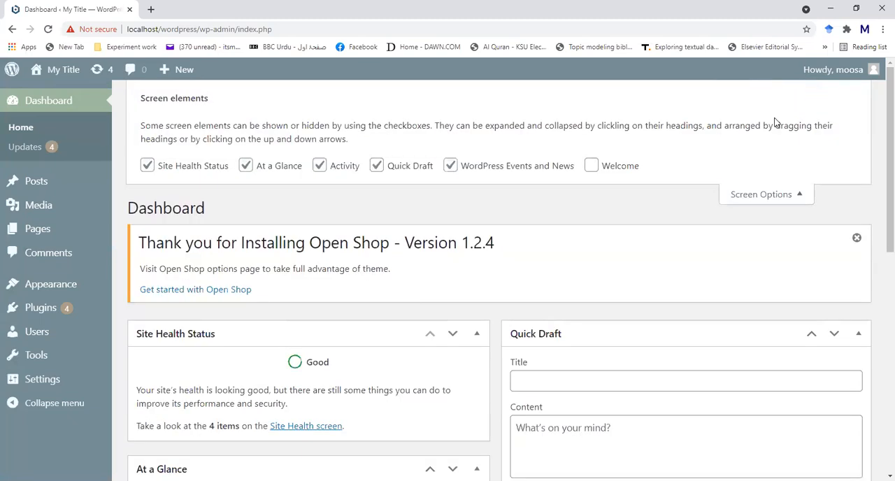
{"action": "left_click", "coordinate": [591, 166]}
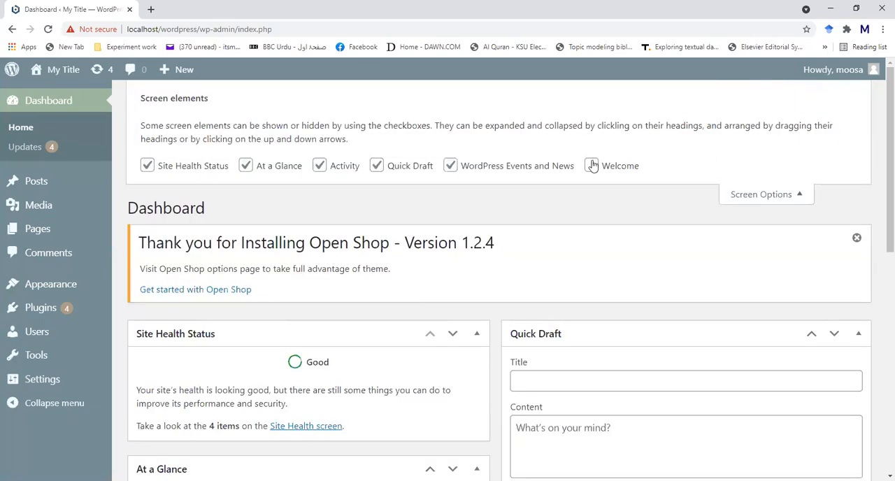
{"action": "left_click", "coordinate": [769, 196]}
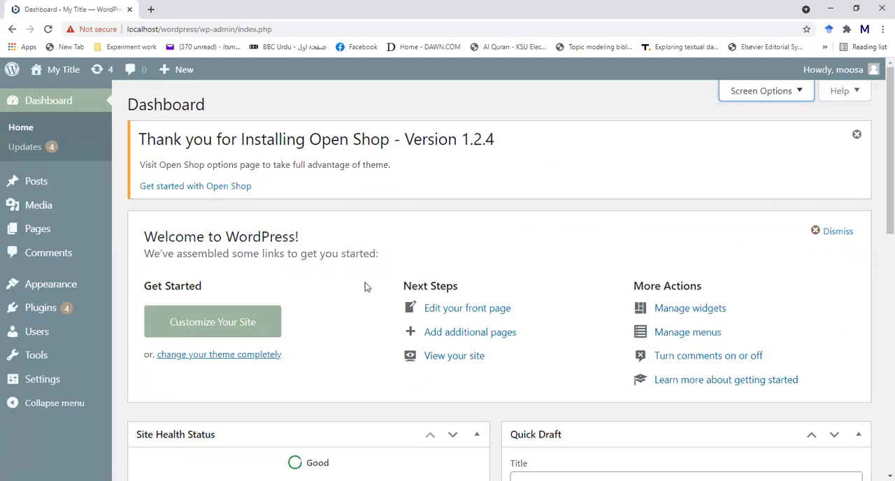
- Open the list of the site's pages from the dashboard's At a Glance box
{"action": "scroll", "coordinate": [366, 285], "scroll_direction": "down", "scroll_amount": 3}
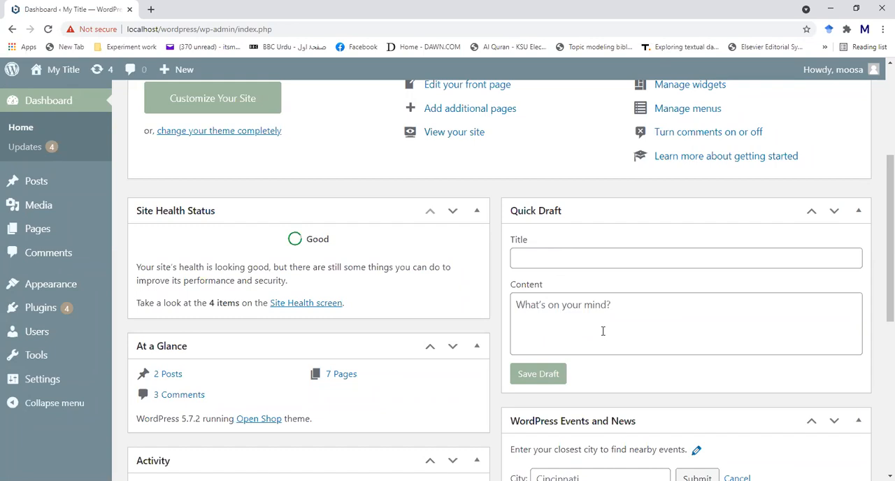
{"action": "scroll", "coordinate": [602, 331], "scroll_direction": "down", "scroll_amount": 2}
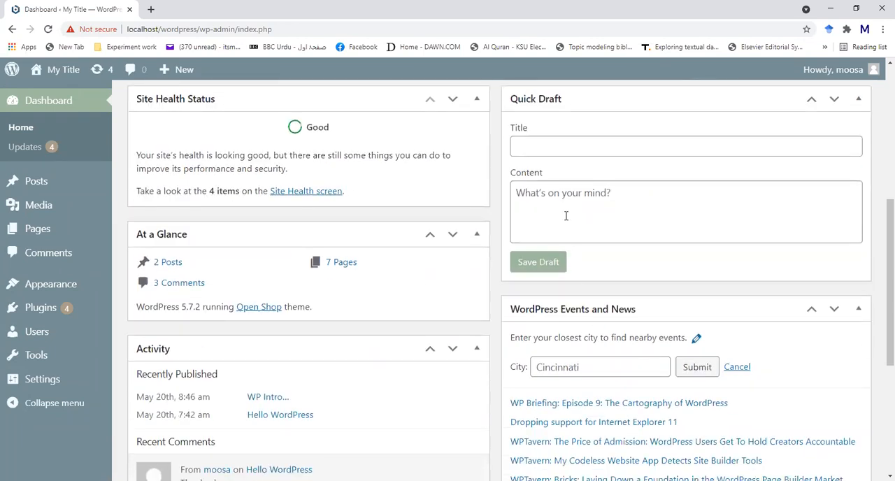
{"action": "scroll", "coordinate": [462, 223], "scroll_direction": "down", "scroll_amount": 1}
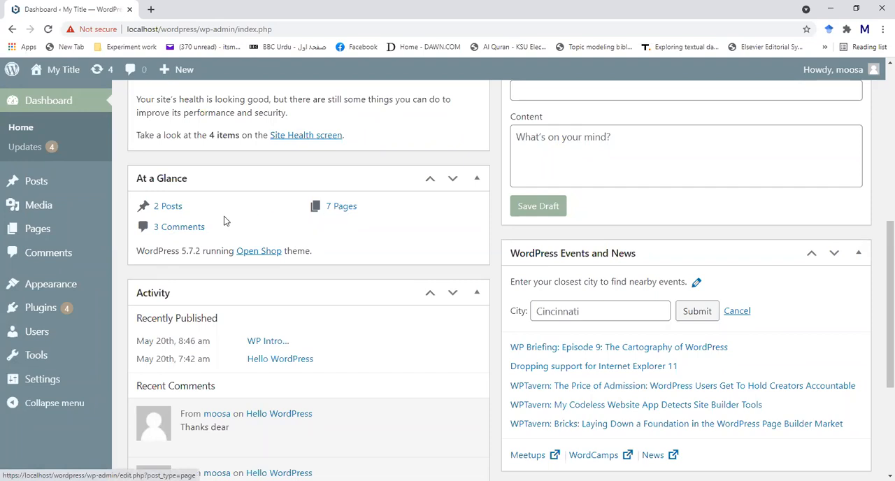
{"action": "left_click", "coordinate": [354, 209]}
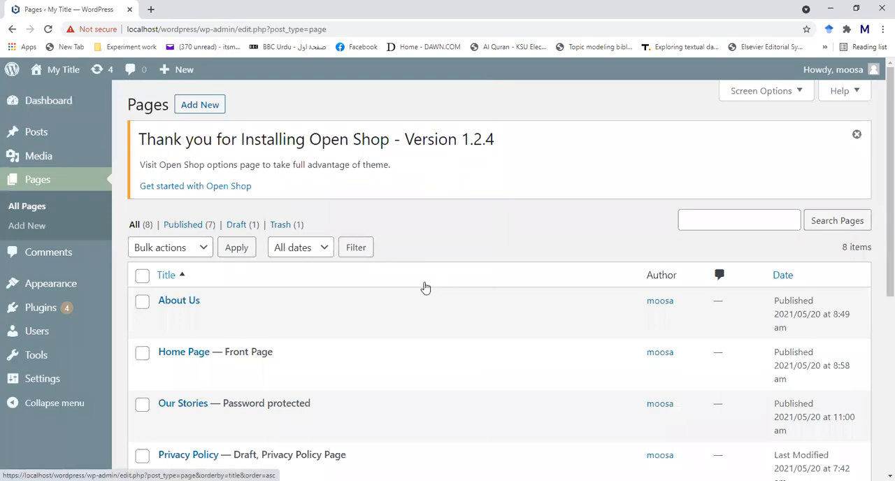
- Examine the full pages list, checking each page's title, status, author and date
{"action": "scroll", "coordinate": [424, 286], "scroll_direction": "down", "scroll_amount": 2}
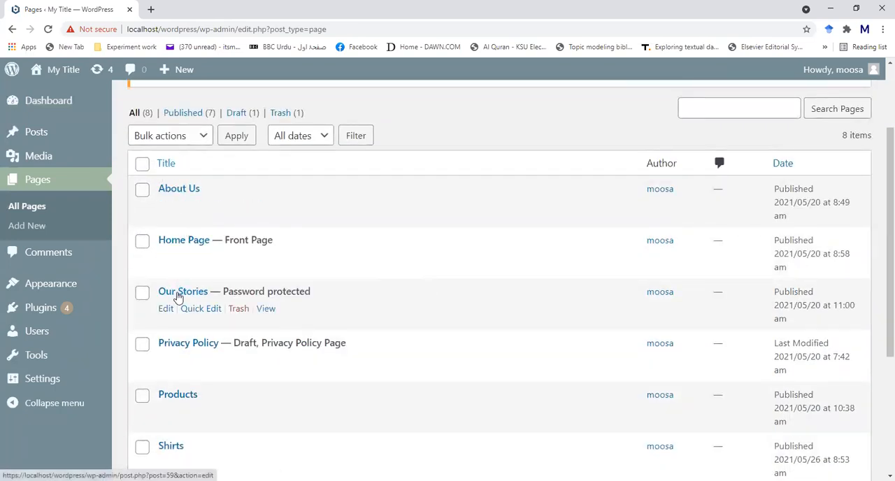
{"action": "scroll", "coordinate": [177, 297], "scroll_direction": "down", "scroll_amount": 1}
{"action": "scroll", "coordinate": [175, 298], "scroll_direction": "down", "scroll_amount": 2}
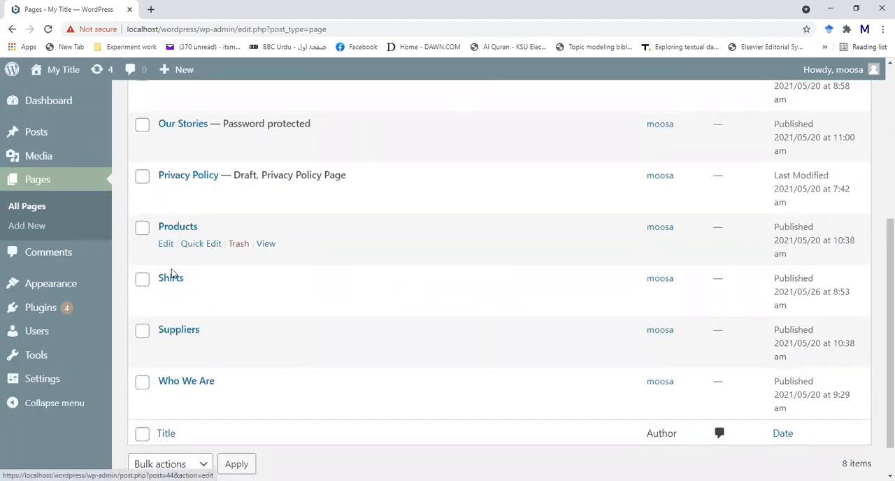
{"action": "scroll", "coordinate": [175, 388], "scroll_direction": "down", "scroll_amount": 1}
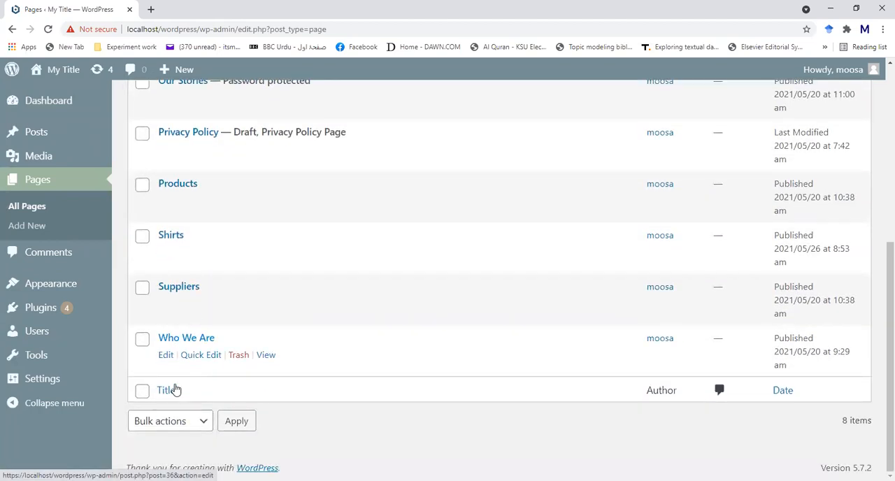
{"action": "scroll", "coordinate": [369, 330], "scroll_direction": "up", "scroll_amount": 1}
{"action": "scroll", "coordinate": [369, 329], "scroll_direction": "up", "scroll_amount": 2}
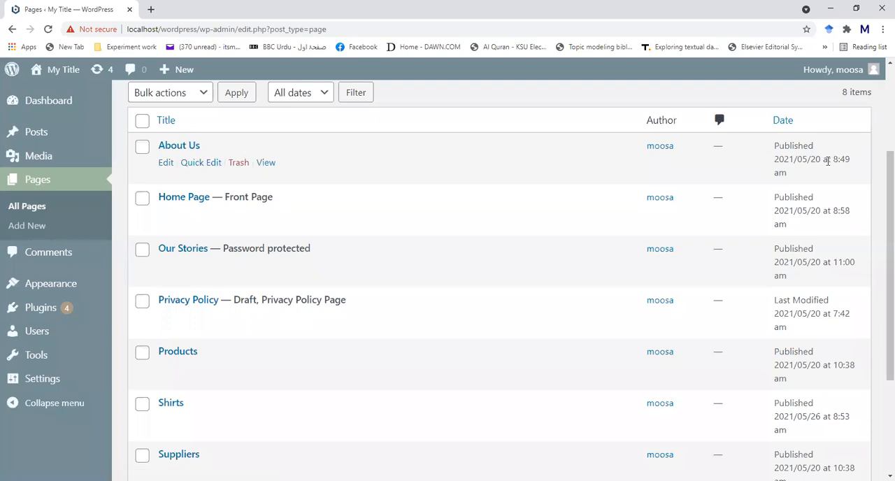
{"action": "scroll", "coordinate": [810, 211], "scroll_direction": "down", "scroll_amount": 1}
{"action": "scroll", "coordinate": [811, 211], "scroll_direction": "down", "scroll_amount": 1}
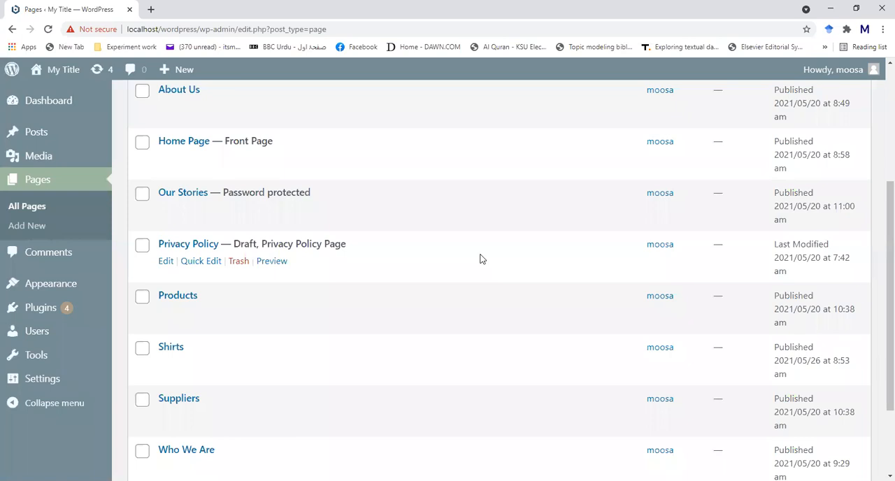
{"action": "scroll", "coordinate": [349, 231], "scroll_direction": "down", "scroll_amount": 3}
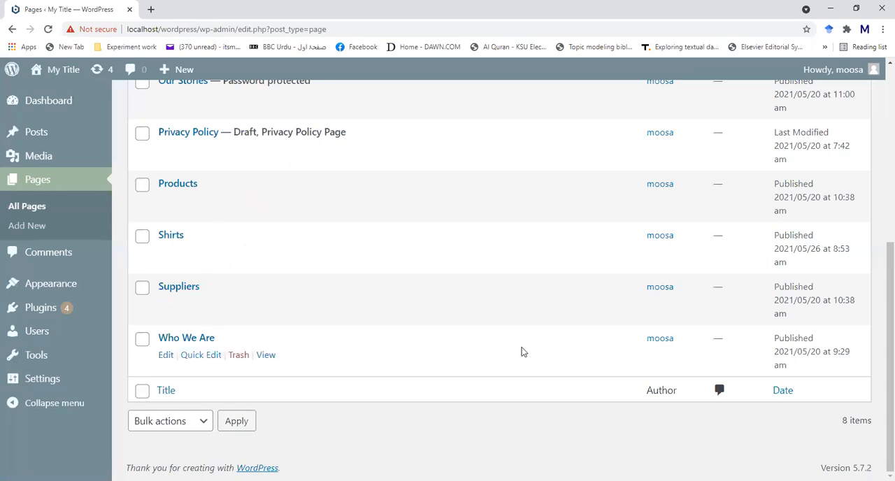
- Search the site's pages for "shirts" and look through the matching pages
{"action": "scroll", "coordinate": [793, 313], "scroll_direction": "up", "scroll_amount": 3}
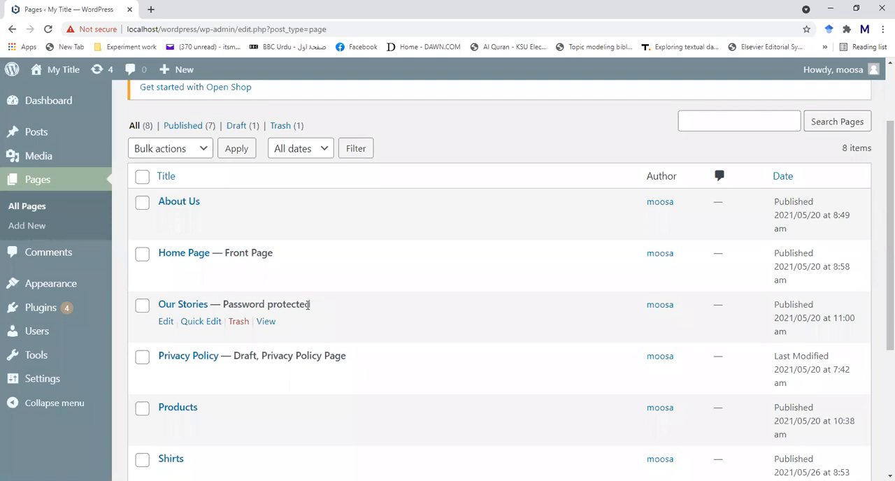
{"action": "left_click", "coordinate": [775, 122]}
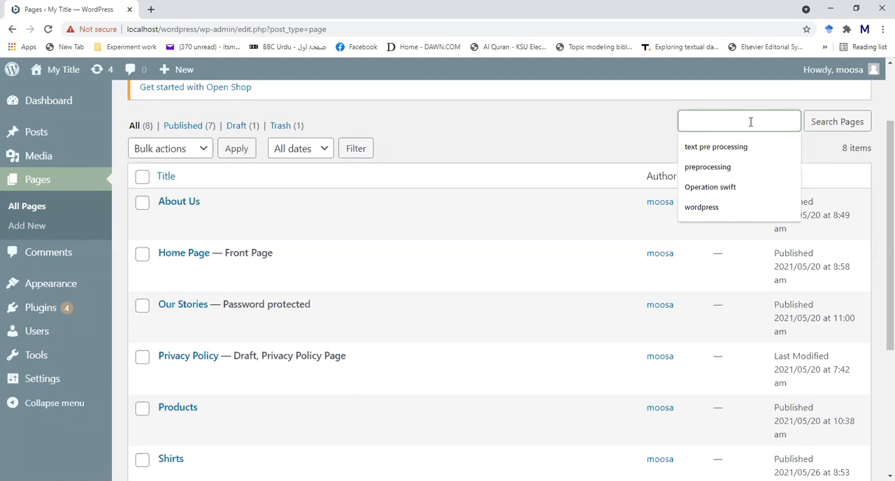
{"action": "type", "text": "shirts"}
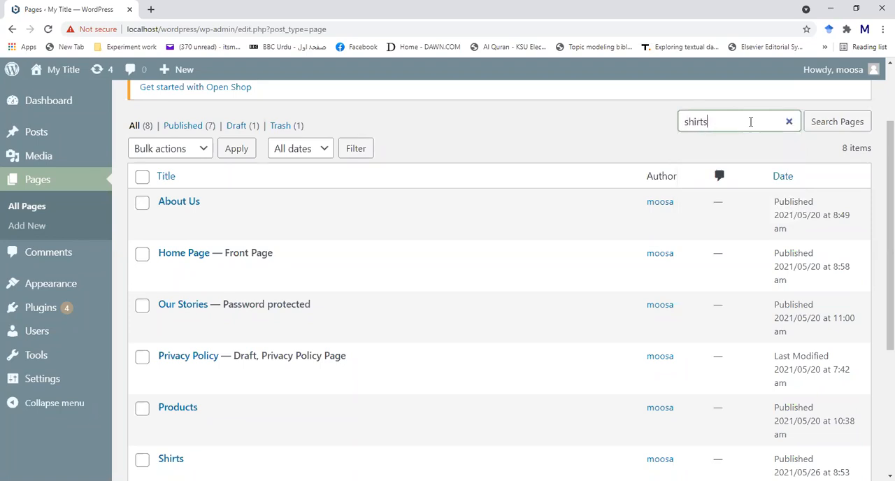
{"action": "left_click", "coordinate": [845, 125]}
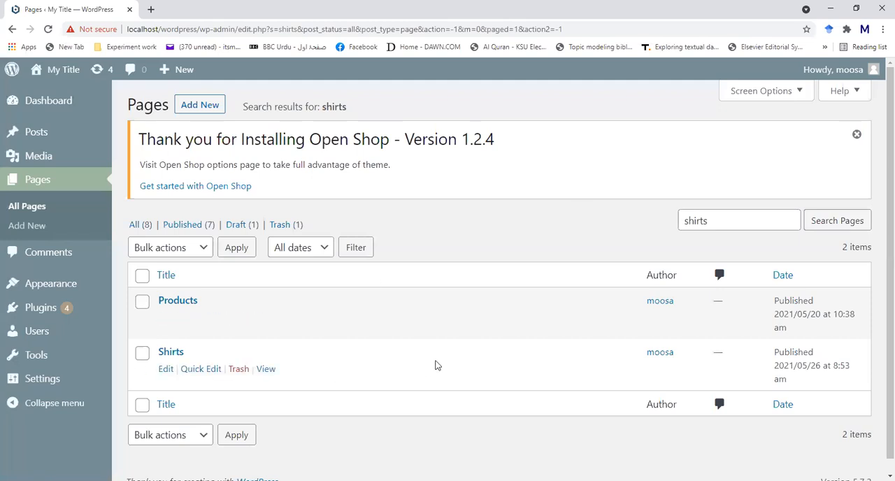
{"action": "scroll", "coordinate": [206, 409], "scroll_direction": "down", "scroll_amount": 1}
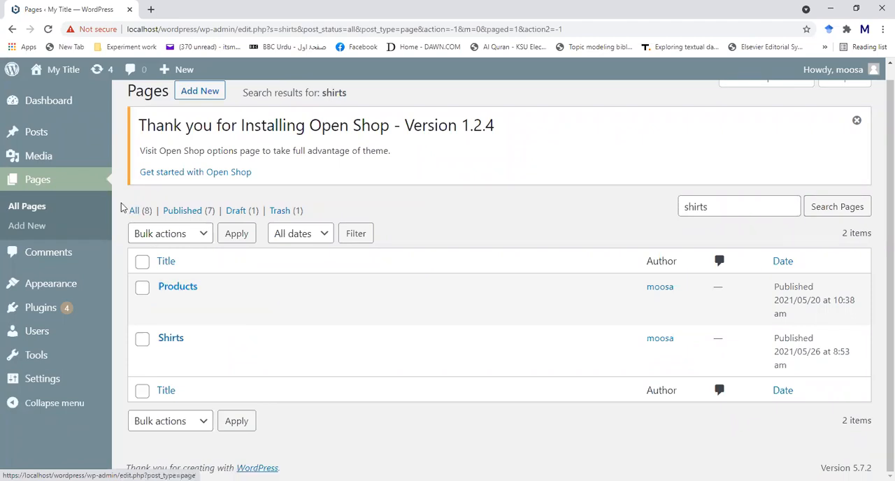
- Return to the dashboard and review the Activity box's recent posts and comments and the WordPress Events and News box
{"action": "left_click", "coordinate": [12, 29]}
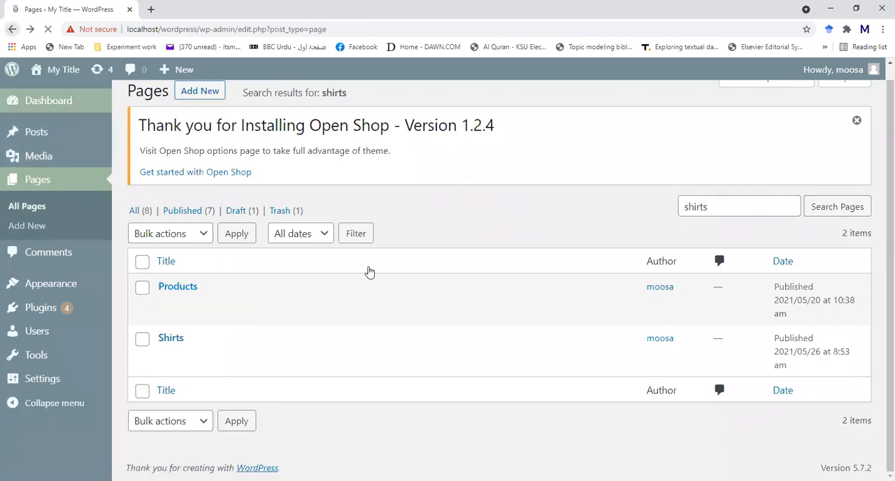
{"action": "left_click", "coordinate": [12, 28]}
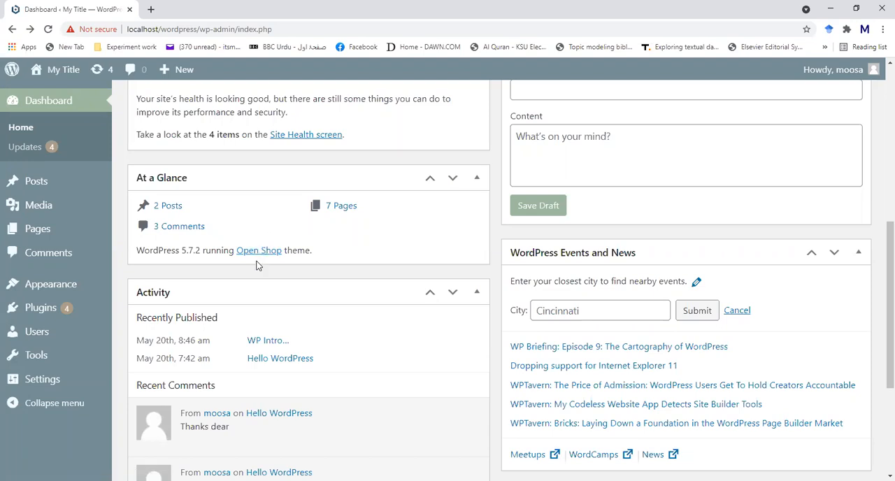
{"action": "scroll", "coordinate": [255, 264], "scroll_direction": "down", "scroll_amount": 2}
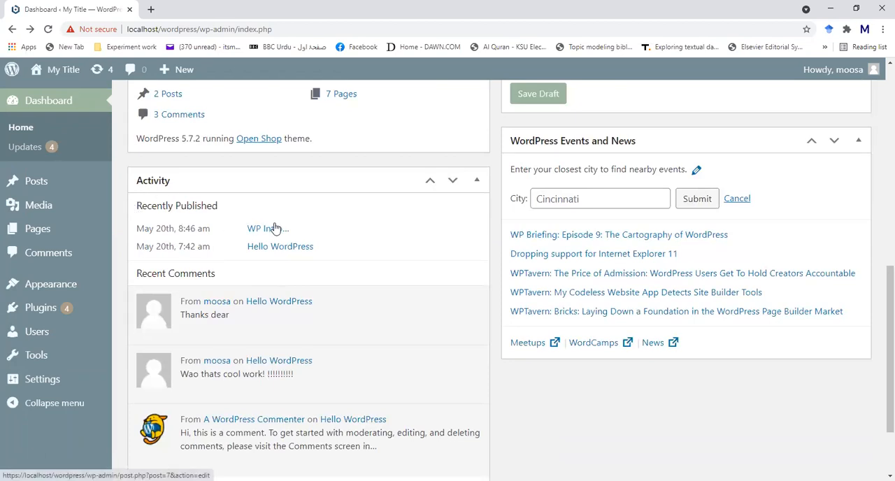
{"action": "scroll", "coordinate": [247, 280], "scroll_direction": "down", "scroll_amount": 1}
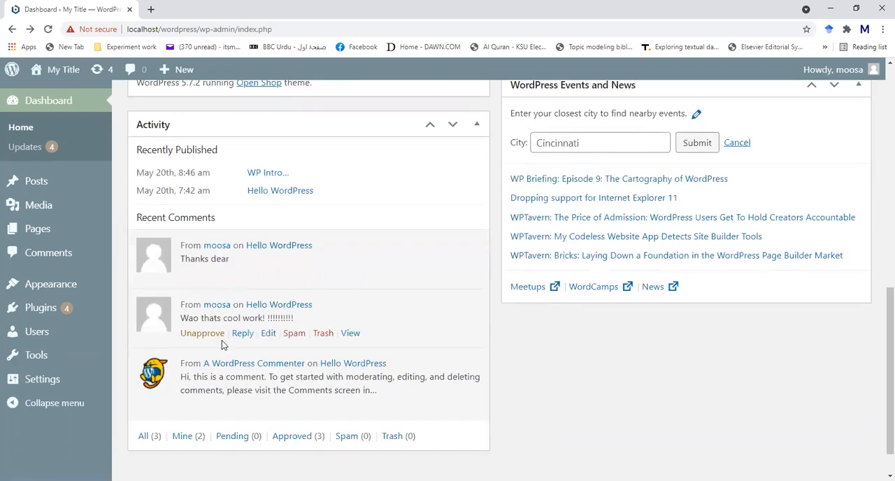
{"action": "scroll", "coordinate": [222, 341], "scroll_direction": "down", "scroll_amount": 1}
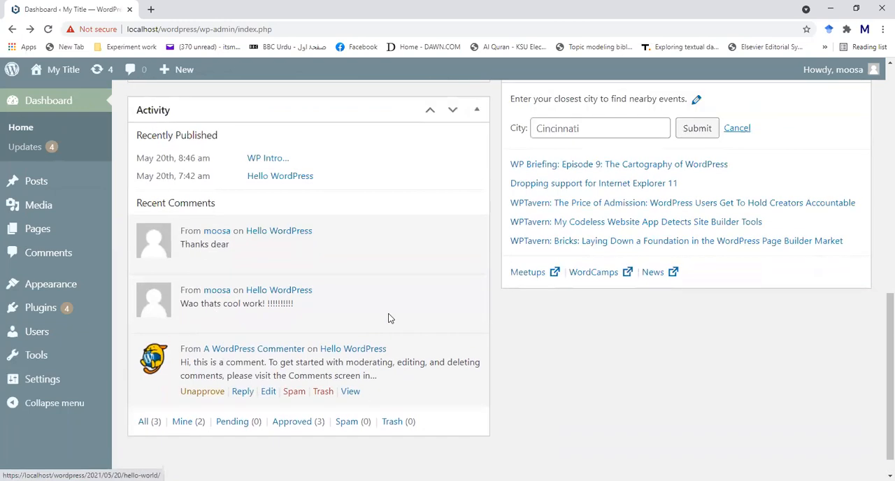
{"action": "scroll", "coordinate": [390, 318], "scroll_direction": "up", "scroll_amount": 1}
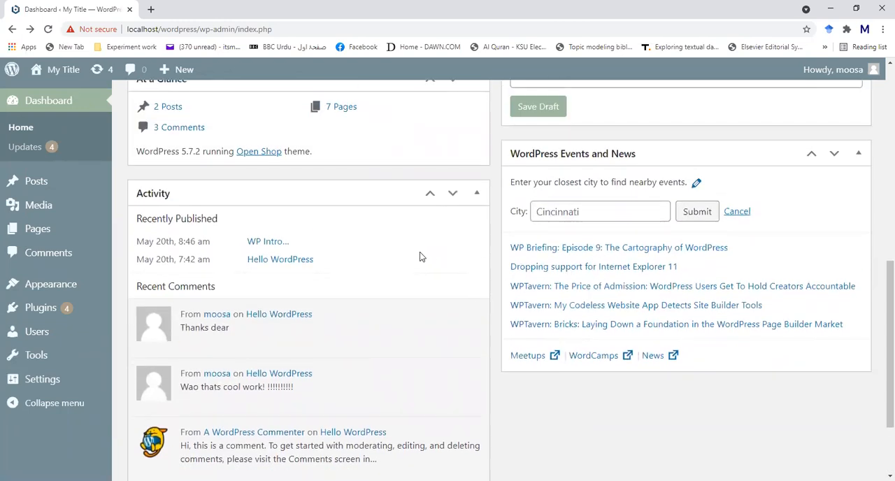
{"action": "scroll", "coordinate": [748, 262], "scroll_direction": "down", "scroll_amount": 2}
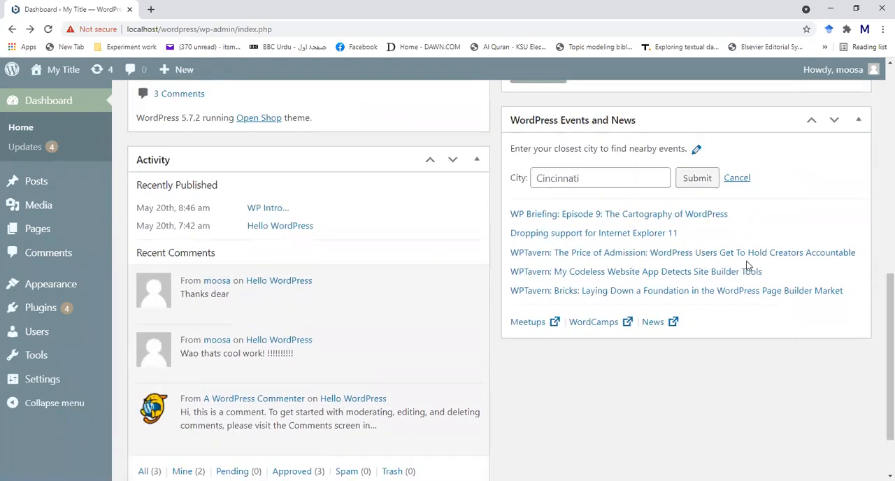
- Open the page of installed themes from the dashboard
{"action": "scroll", "coordinate": [748, 265], "scroll_direction": "up", "scroll_amount": 8}
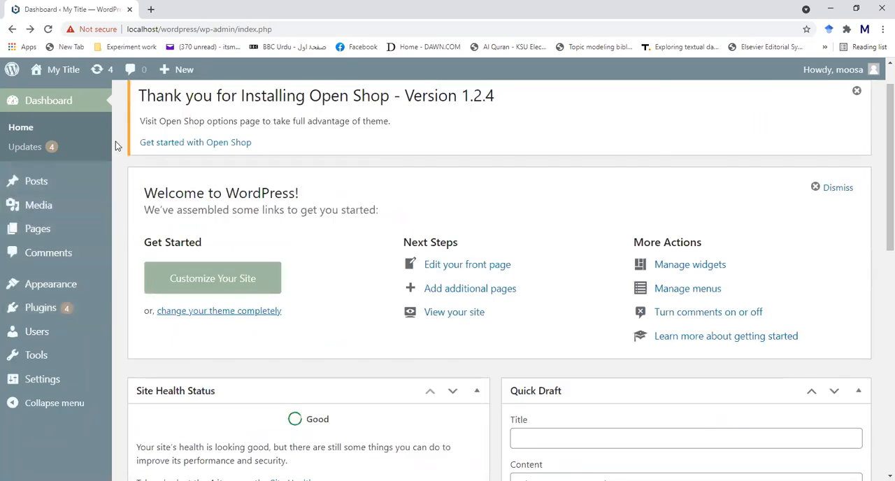
{"action": "mouse_move", "coordinate": [33, 186]}
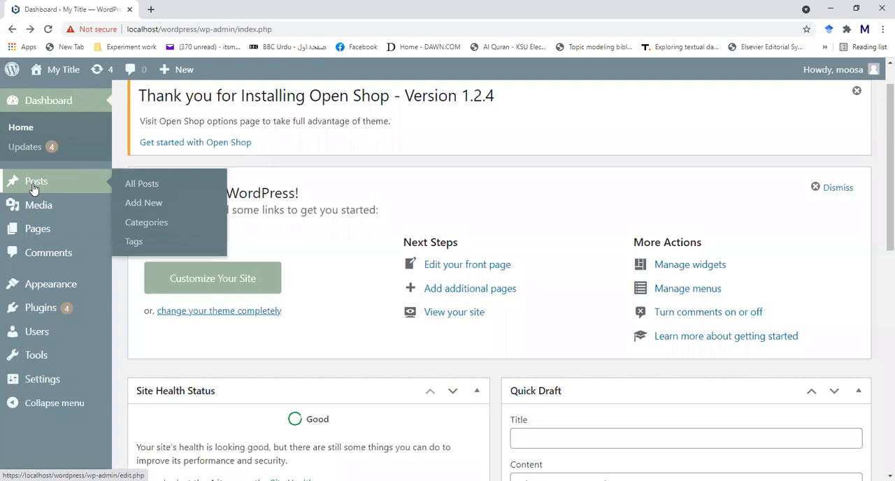
{"action": "mouse_move", "coordinate": [34, 209]}
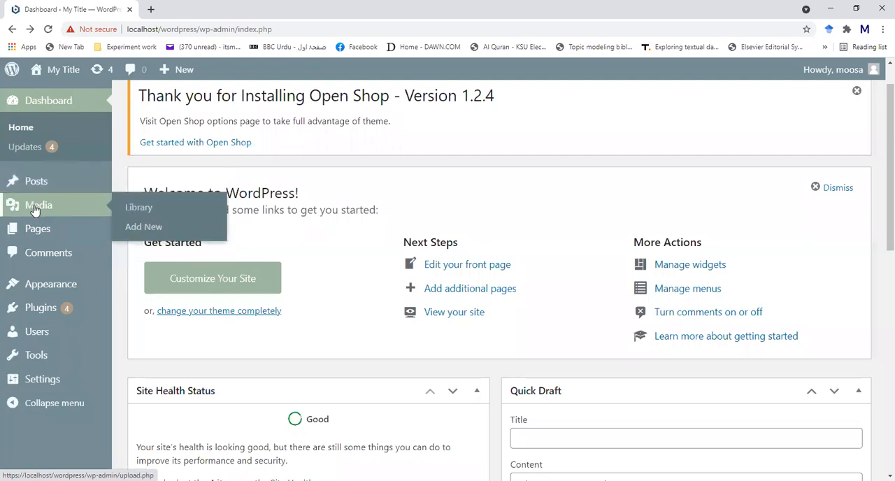
{"action": "mouse_move", "coordinate": [40, 232]}
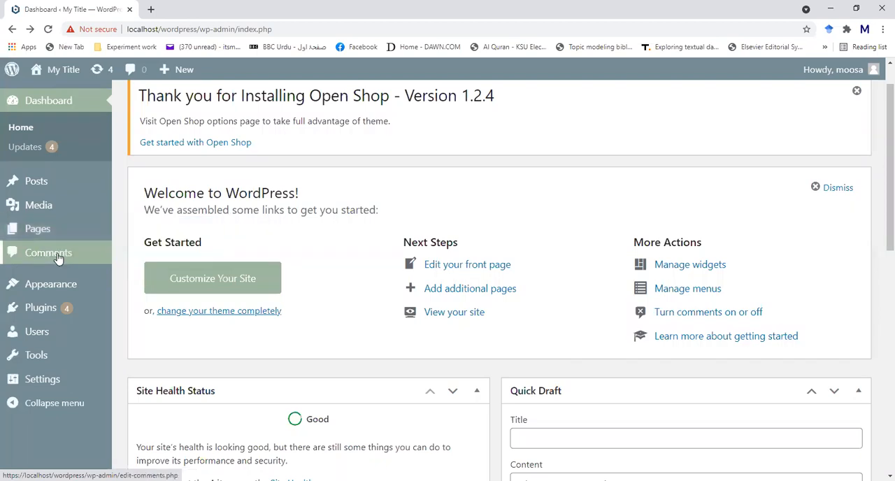
{"action": "scroll", "coordinate": [58, 259], "scroll_direction": "down", "scroll_amount": 2}
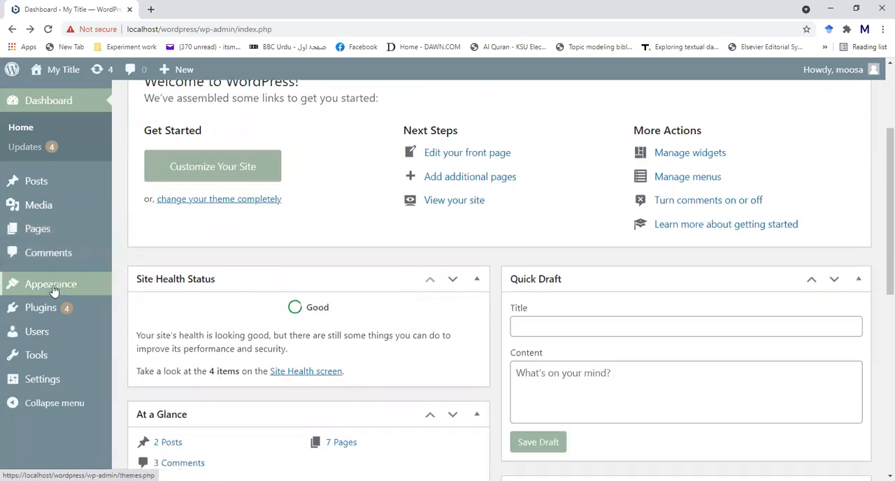
{"action": "mouse_move", "coordinate": [53, 290]}
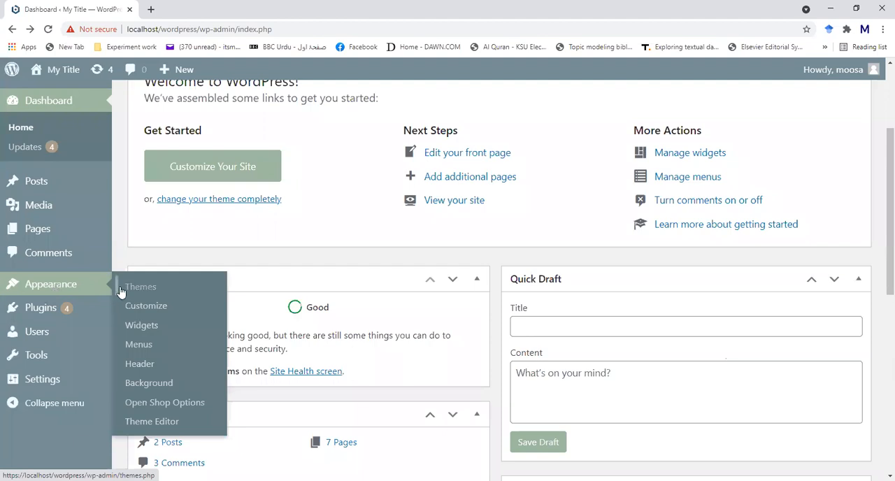
{"action": "left_click", "coordinate": [149, 293]}
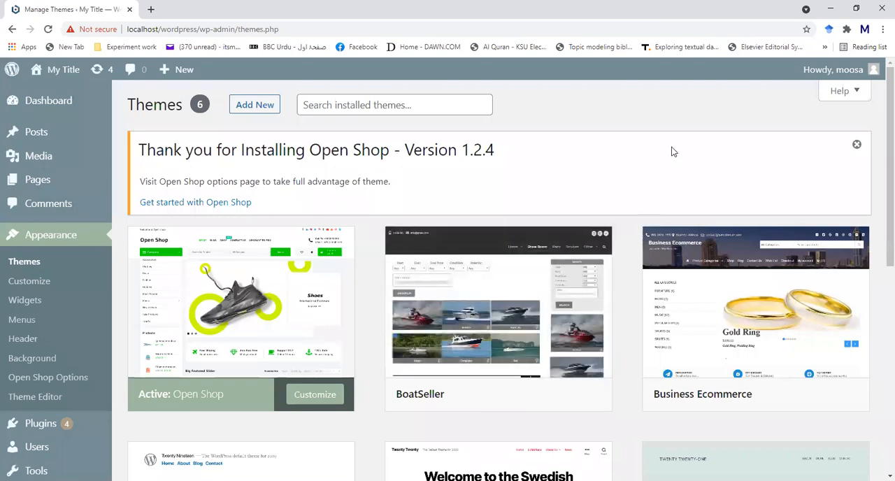
- Look through all installed themes, from Open Shop, BoatSeller and Business Ecommerce down to Twenty Nineteen, Twenty Twenty and Twenty Twenty-One
{"action": "scroll", "coordinate": [675, 180], "scroll_direction": "down", "scroll_amount": 2}
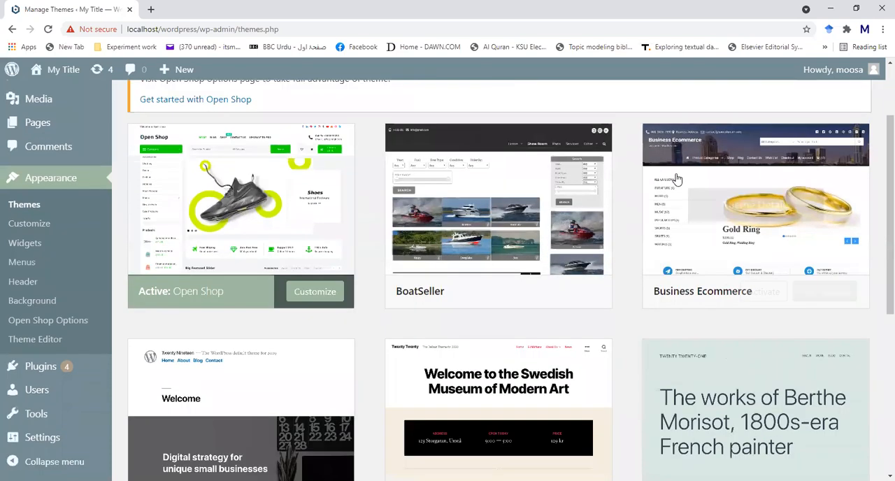
{"action": "scroll", "coordinate": [645, 398], "scroll_direction": "down", "scroll_amount": 3}
{"action": "scroll", "coordinate": [644, 399], "scroll_direction": "up", "scroll_amount": 2}
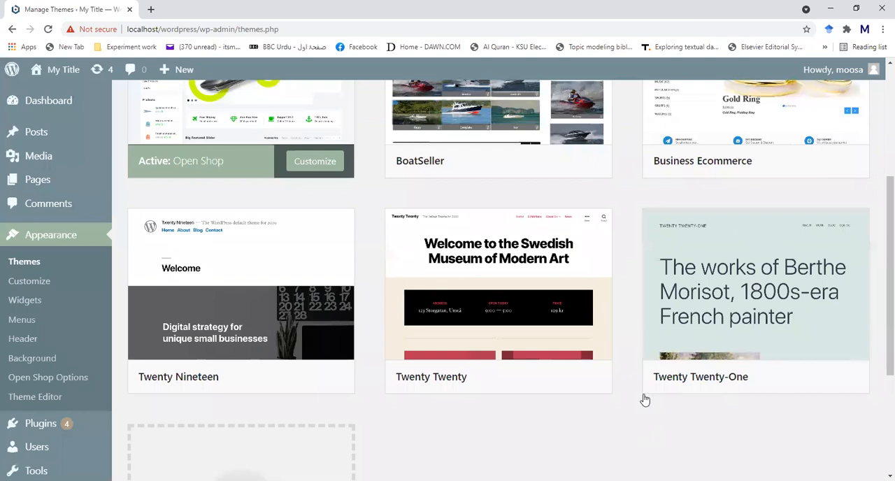
{"action": "scroll", "coordinate": [302, 232], "scroll_direction": "up", "scroll_amount": 2}
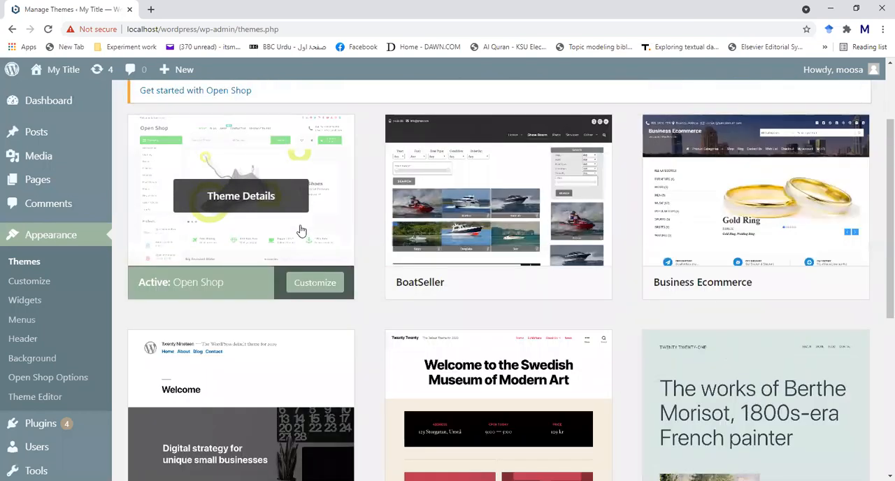
{"action": "scroll", "coordinate": [299, 230], "scroll_direction": "up", "scroll_amount": 1}
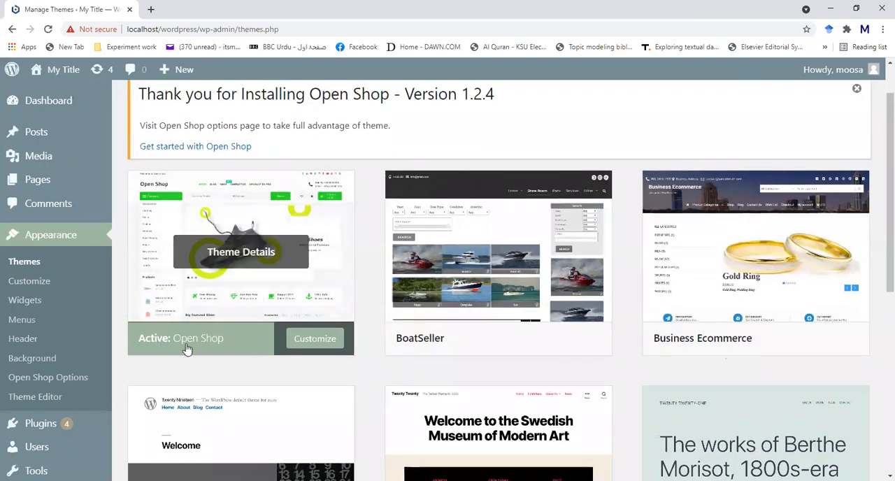
{"action": "mouse_move", "coordinate": [411, 340]}
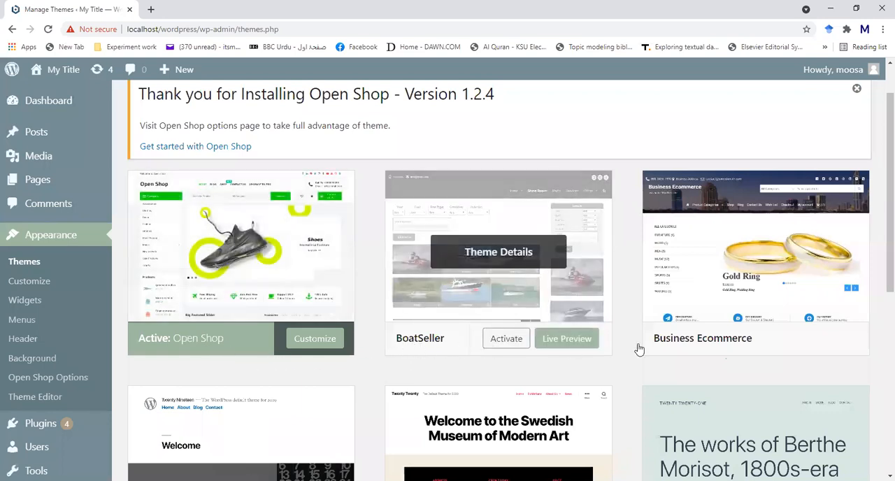
{"action": "mouse_move", "coordinate": [697, 351]}
{"action": "scroll", "coordinate": [697, 351], "scroll_direction": "down", "scroll_amount": 2}
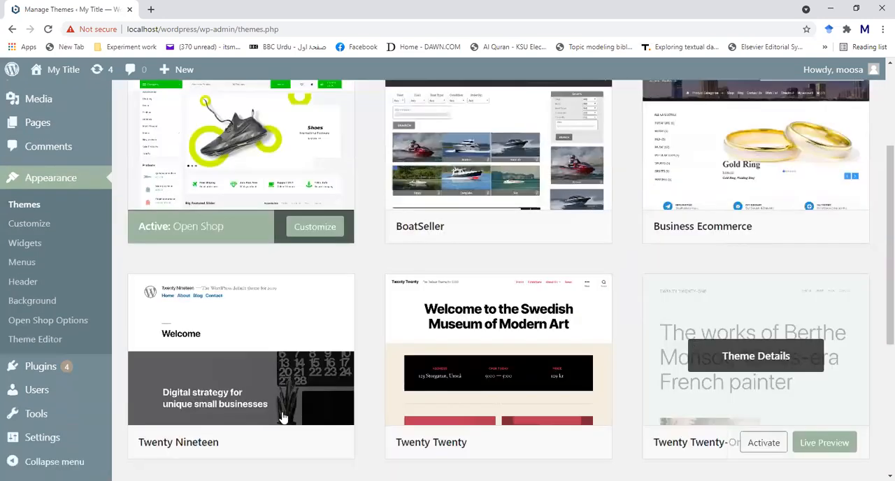
{"action": "mouse_move", "coordinate": [200, 393]}
{"action": "scroll", "coordinate": [176, 353], "scroll_direction": "down", "scroll_amount": 1}
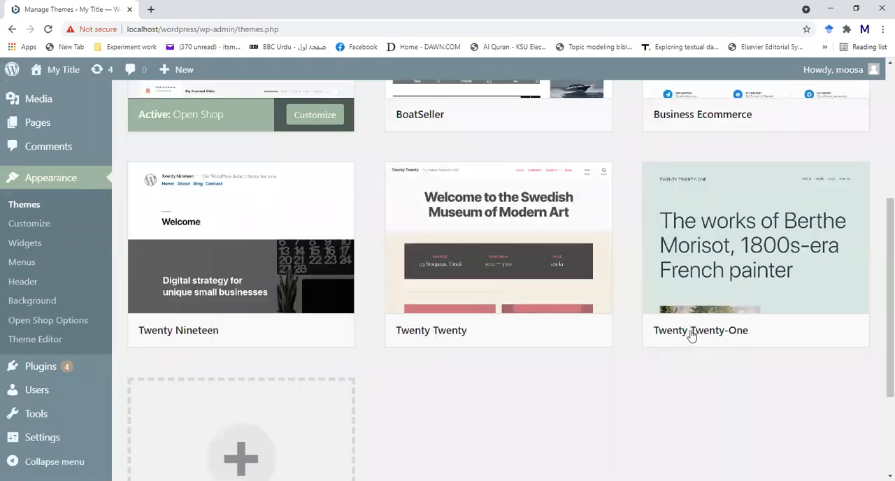
{"action": "scroll", "coordinate": [555, 348], "scroll_direction": "down", "scroll_amount": 2}
{"action": "scroll", "coordinate": [555, 348], "scroll_direction": "up", "scroll_amount": 3}
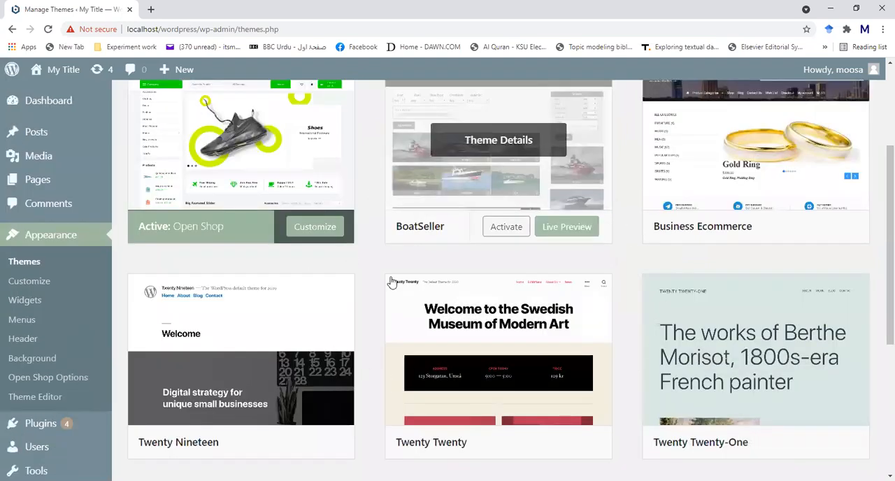
{"action": "scroll", "coordinate": [391, 282], "scroll_direction": "up", "scroll_amount": 3}
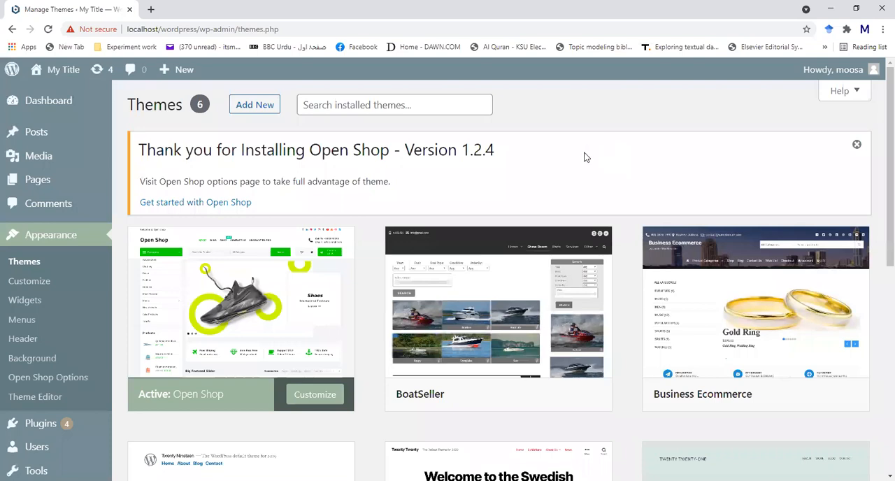
- Open the BoatSeller theme's details and read through its description and tags
{"action": "scroll", "coordinate": [258, 308], "scroll_direction": "down", "scroll_amount": 3}
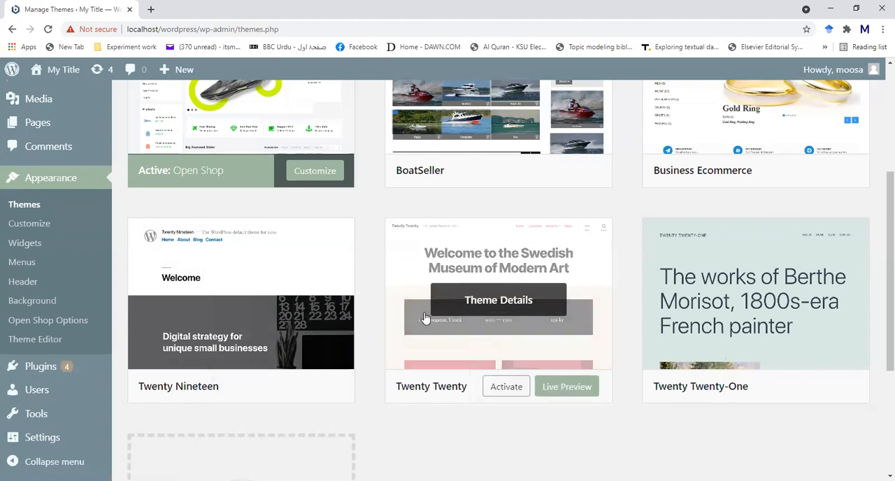
{"action": "scroll", "coordinate": [498, 223], "scroll_direction": "up", "scroll_amount": 2}
{"action": "scroll", "coordinate": [499, 224], "scroll_direction": "down", "scroll_amount": 2}
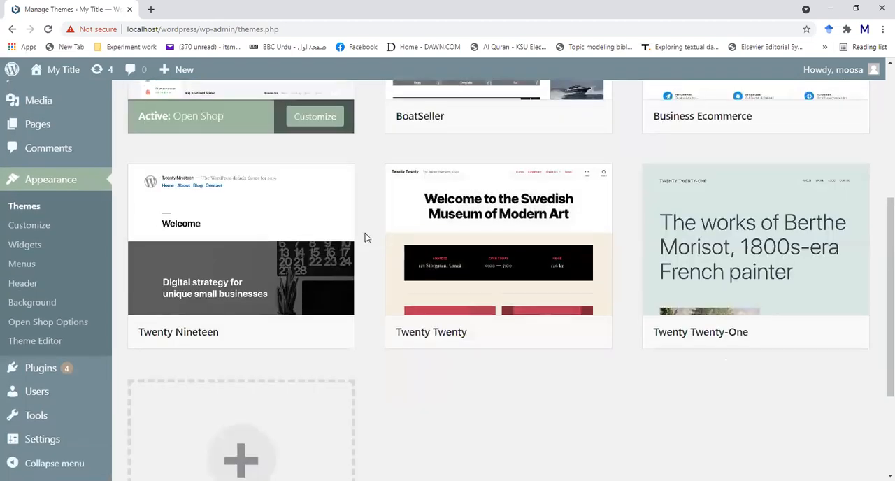
{"action": "scroll", "coordinate": [365, 234], "scroll_direction": "up", "scroll_amount": 2}
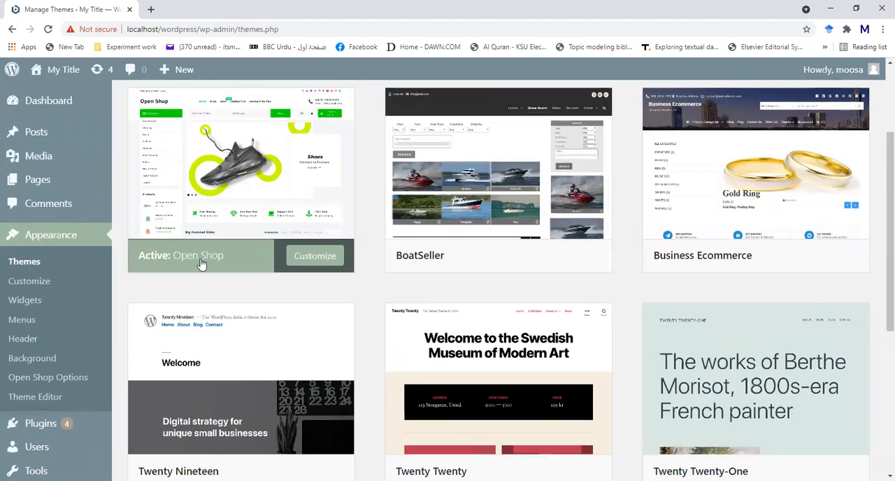
{"action": "scroll", "coordinate": [201, 262], "scroll_direction": "up", "scroll_amount": 1}
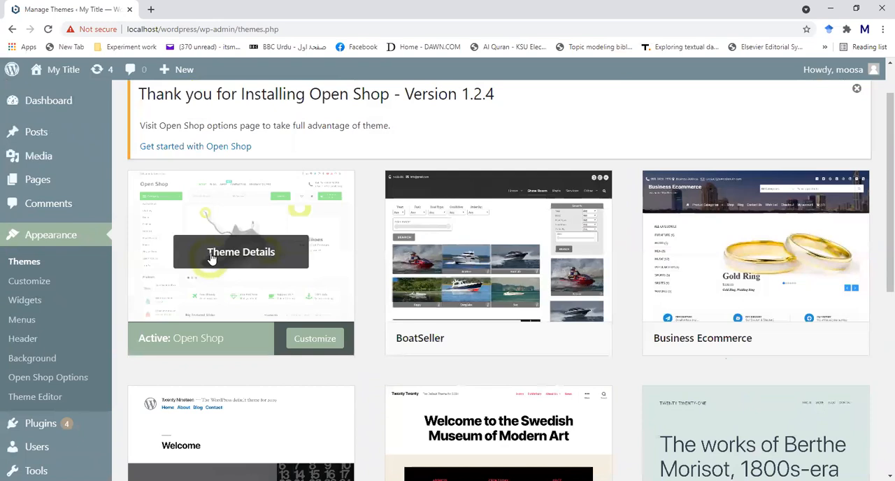
{"action": "left_click", "coordinate": [510, 255]}
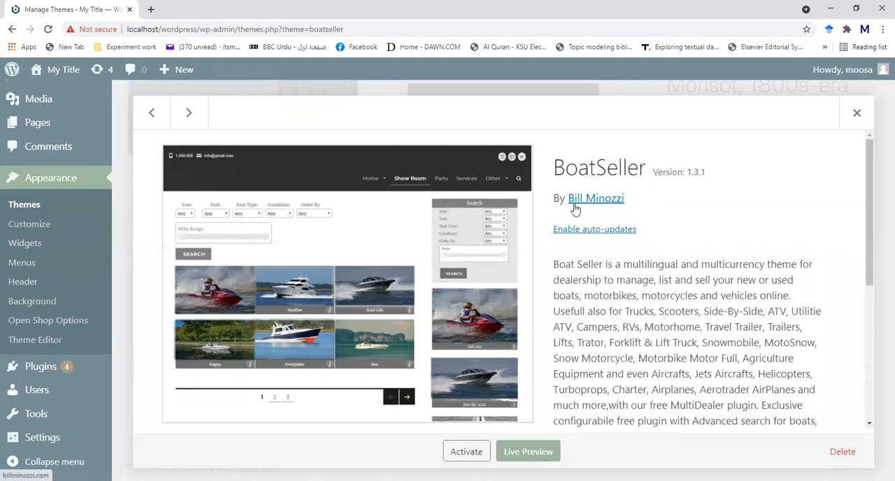
{"action": "scroll", "coordinate": [688, 260], "scroll_direction": "down", "scroll_amount": 2}
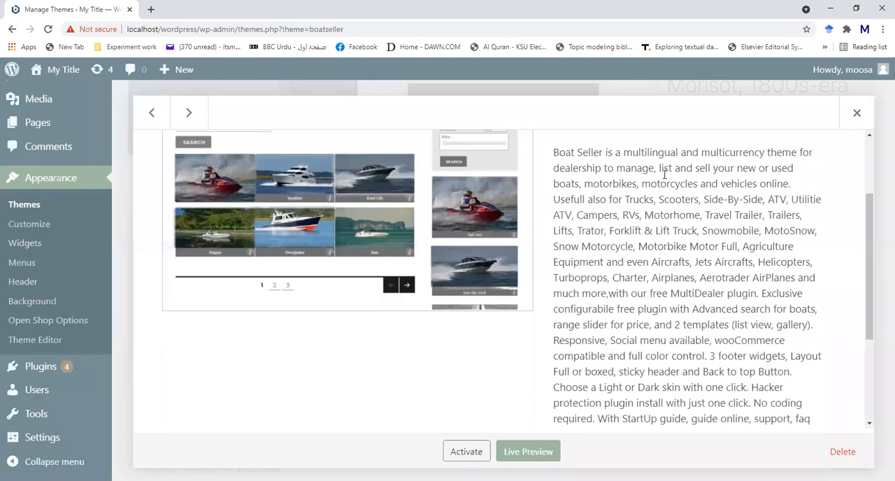
{"action": "scroll", "coordinate": [665, 184], "scroll_direction": "down", "scroll_amount": 1}
{"action": "scroll", "coordinate": [412, 384], "scroll_direction": "up", "scroll_amount": 2}
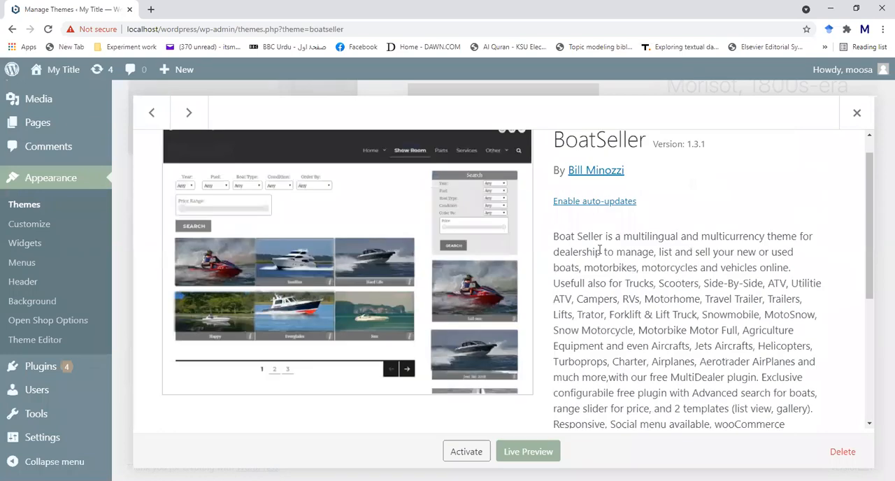
{"action": "scroll", "coordinate": [411, 385], "scroll_direction": "up", "scroll_amount": 1}
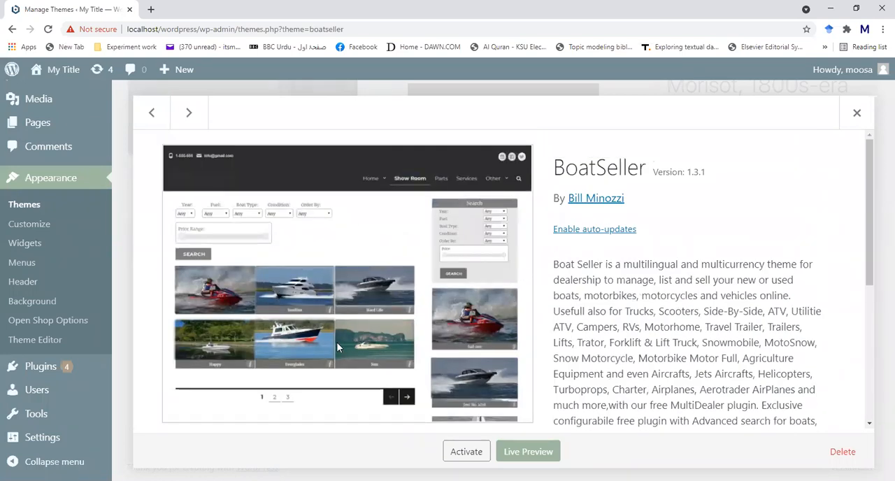
{"action": "scroll", "coordinate": [720, 340], "scroll_direction": "down", "scroll_amount": 4}
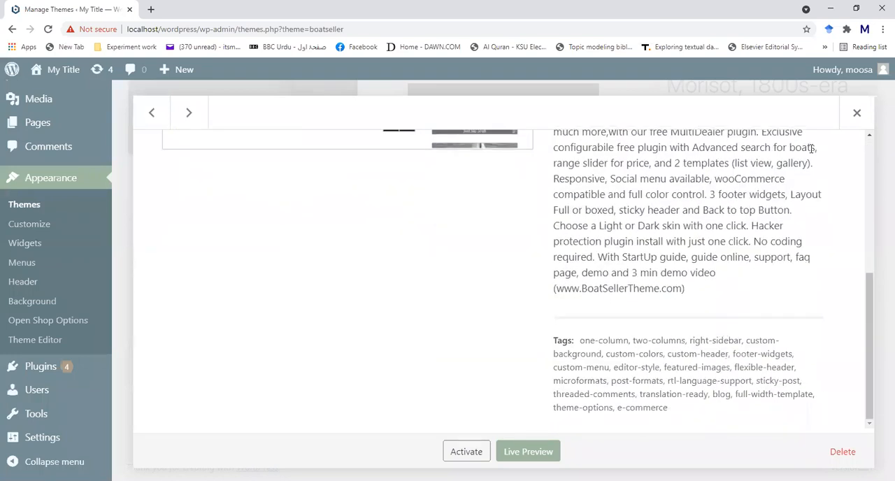
- Show the Business Ecommerce theme's details and go back to those of the Open Shop theme
{"action": "left_click", "coordinate": [187, 115]}
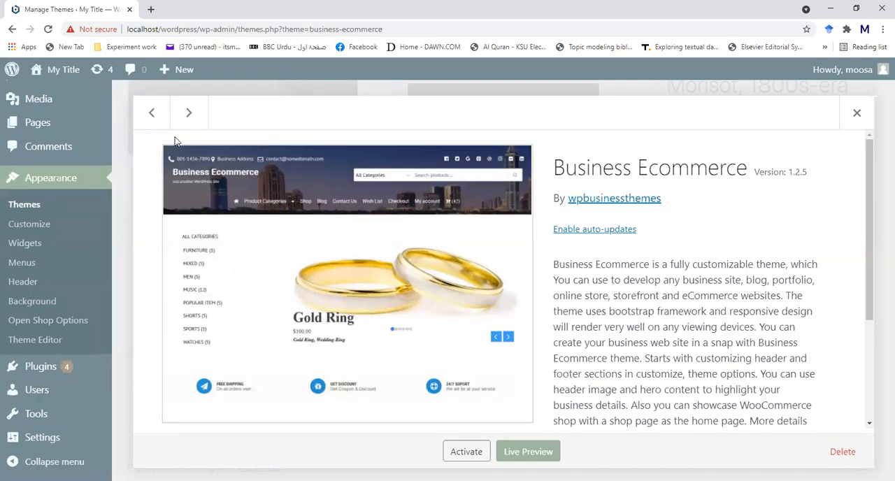
{"action": "left_click", "coordinate": [157, 122]}
{"action": "left_click", "coordinate": [157, 123]}
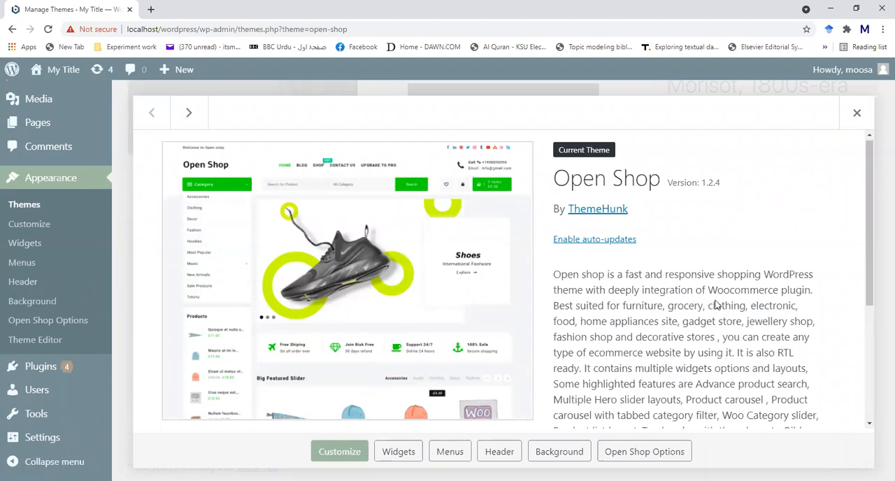
- Read the Open Shop description, focusing on the WooCommerce integration and the kinds of stores it suits
{"action": "scroll", "coordinate": [713, 294], "scroll_direction": "down", "scroll_amount": 1}
{"action": "left_click_drag", "start_coordinate": [708, 237], "coordinate": [781, 242]}
{"action": "left_click", "coordinate": [782, 242]}
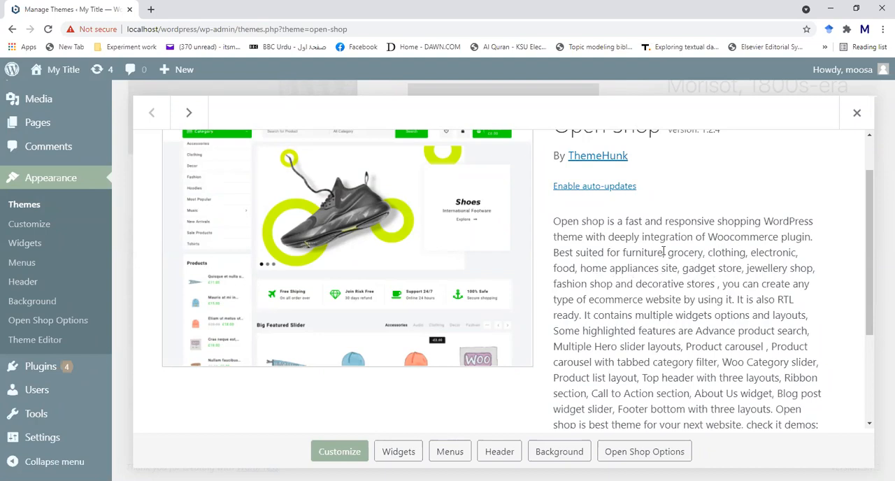
{"action": "left_click_drag", "start_coordinate": [706, 252], "coordinate": [722, 269]}
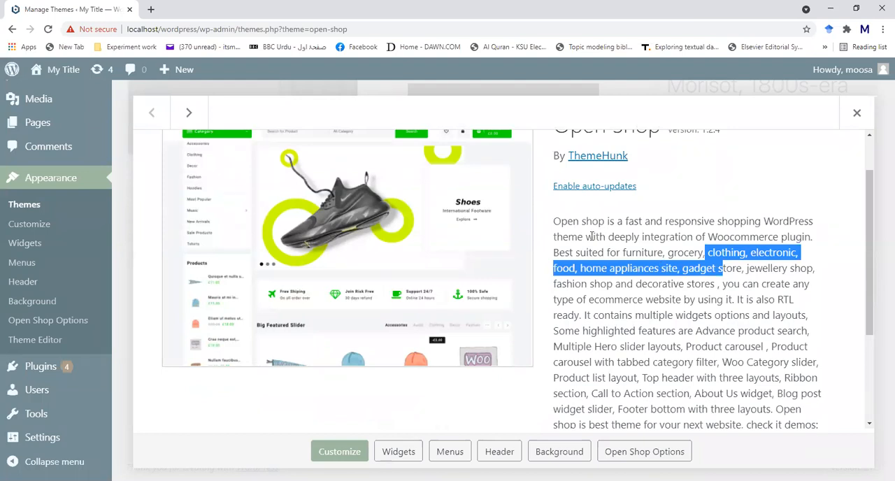
{"action": "left_click", "coordinate": [669, 251]}
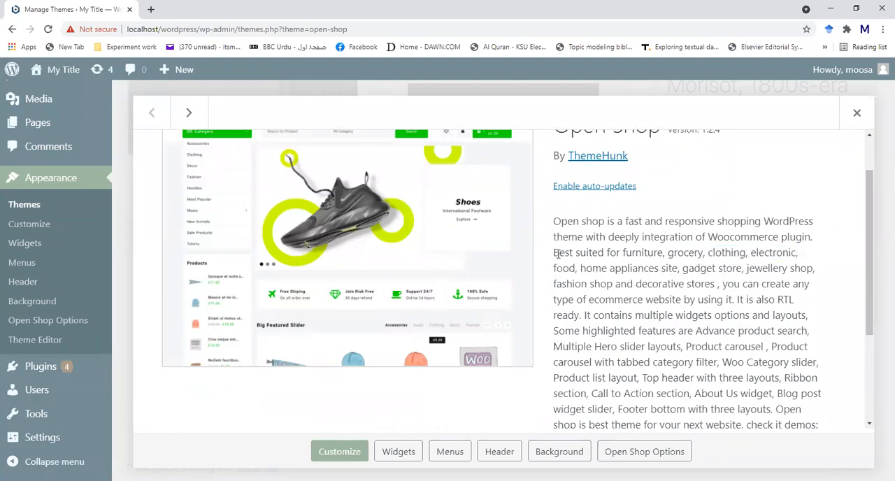
{"action": "scroll", "coordinate": [197, 271], "scroll_direction": "up", "scroll_amount": 2}
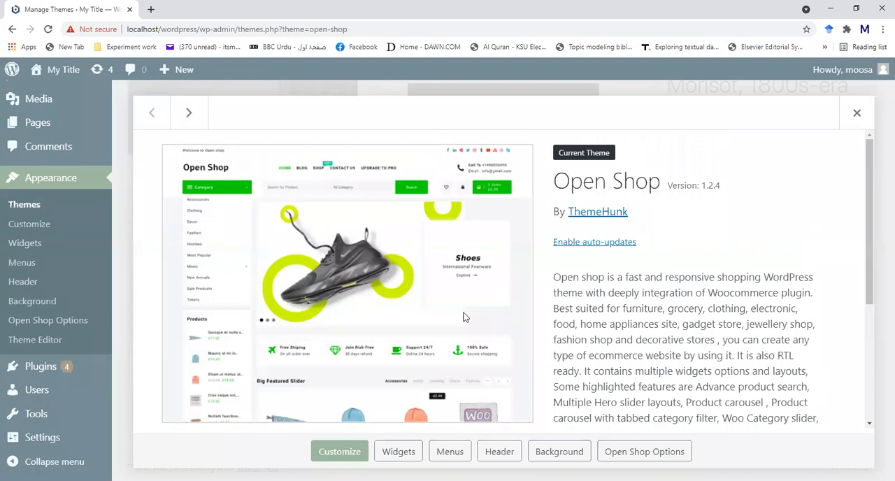
- Review the rest of the Open Shop description and its tags, and return to the list of installed themes
{"action": "scroll", "coordinate": [427, 258], "scroll_direction": "down", "scroll_amount": 2}
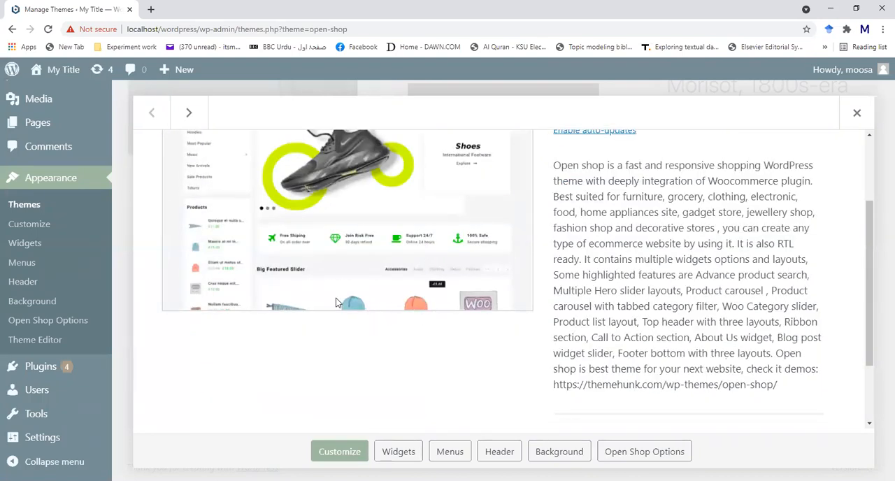
{"action": "scroll", "coordinate": [664, 302], "scroll_direction": "down", "scroll_amount": 1}
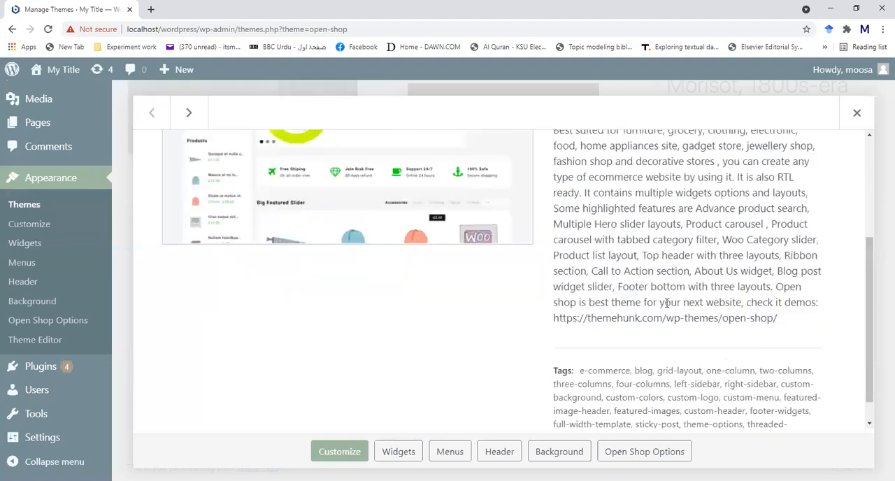
{"action": "scroll", "coordinate": [667, 302], "scroll_direction": "down", "scroll_amount": 1}
{"action": "scroll", "coordinate": [592, 286], "scroll_direction": "up", "scroll_amount": 3}
{"action": "scroll", "coordinate": [587, 290], "scroll_direction": "down", "scroll_amount": 4}
{"action": "scroll", "coordinate": [699, 210], "scroll_direction": "up", "scroll_amount": 4}
{"action": "left_click", "coordinate": [856, 113]}
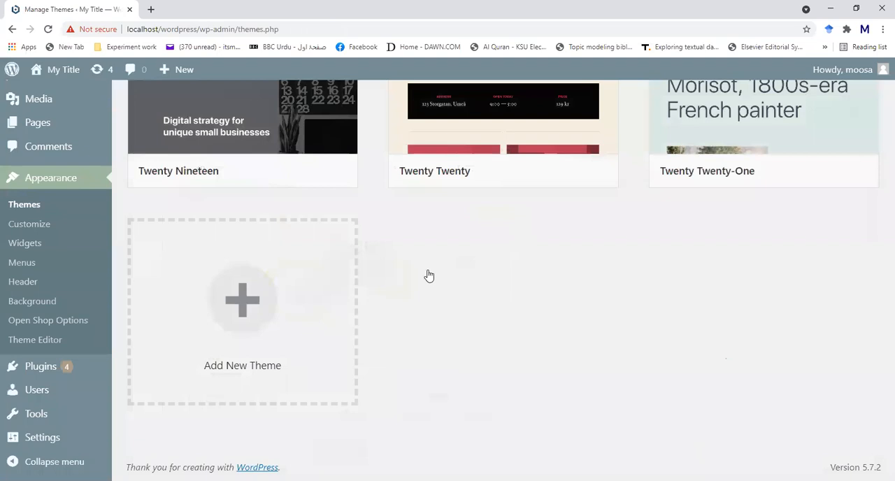
{"action": "scroll", "coordinate": [591, 300], "scroll_direction": "up", "scroll_amount": 6}
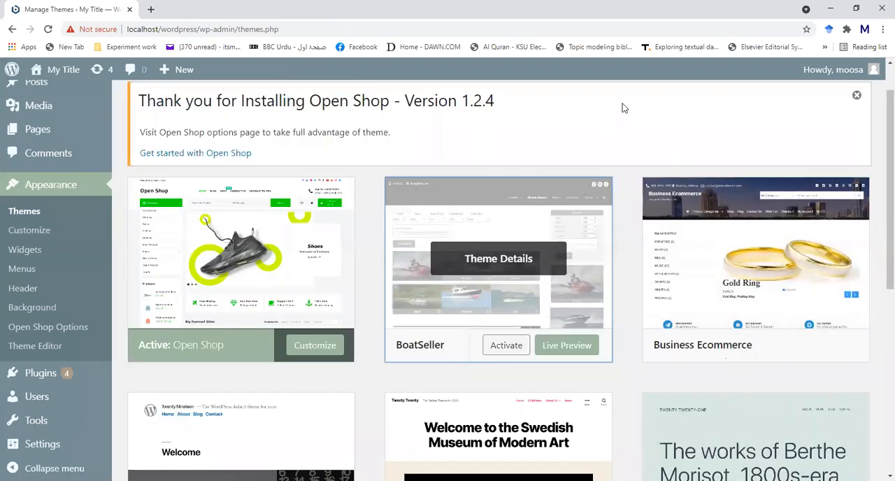
- Look over the rest of the installed themes and open the page for adding a new theme
{"action": "scroll", "coordinate": [607, 129], "scroll_direction": "down", "scroll_amount": 4}
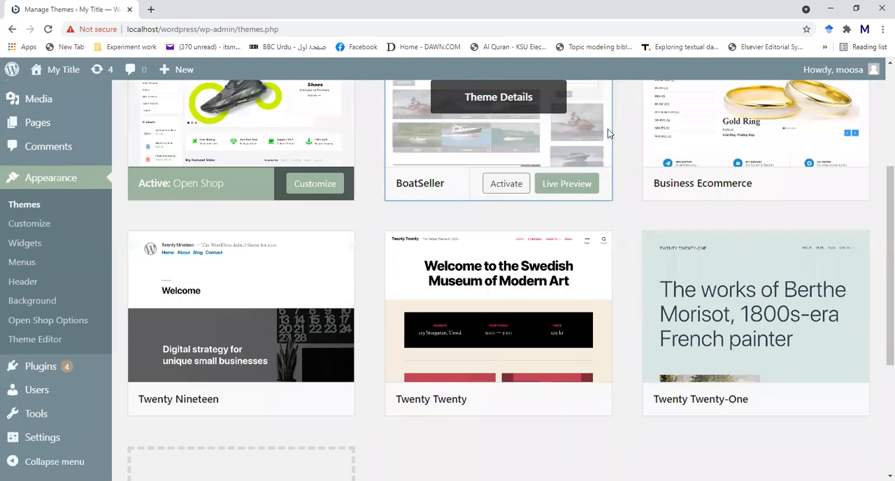
{"action": "scroll", "coordinate": [608, 134], "scroll_direction": "down", "scroll_amount": 2}
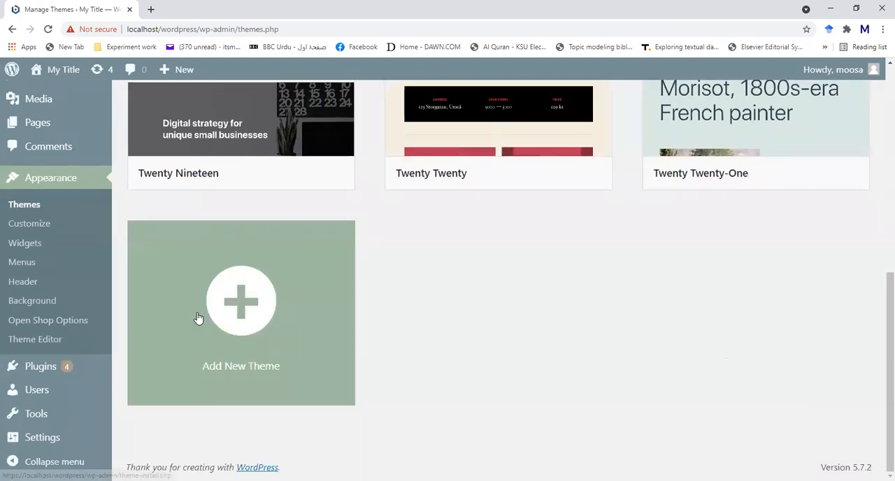
{"action": "scroll", "coordinate": [225, 318], "scroll_direction": "up", "scroll_amount": 4}
{"action": "scroll", "coordinate": [209, 294], "scroll_direction": "up", "scroll_amount": 3}
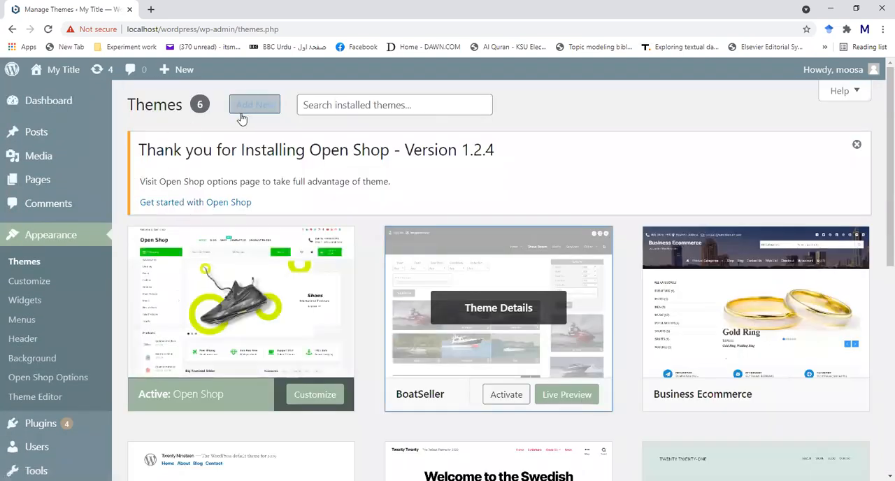
{"action": "scroll", "coordinate": [250, 116], "scroll_direction": "down", "scroll_amount": 5}
{"action": "scroll", "coordinate": [250, 116], "scroll_direction": "down", "scroll_amount": 1}
{"action": "left_click", "coordinate": [246, 299]}
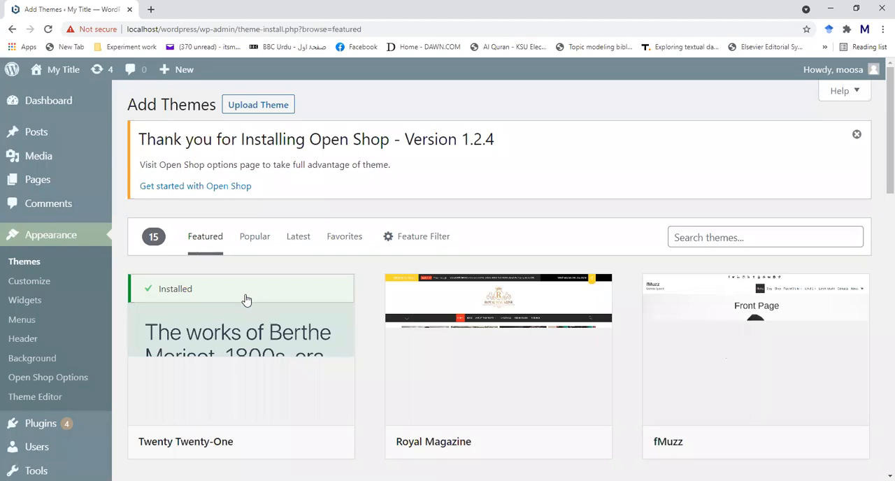
- Show the suggested terms for the theme search, and switch to the popular themes for a quick look
{"action": "left_click", "coordinate": [737, 238]}
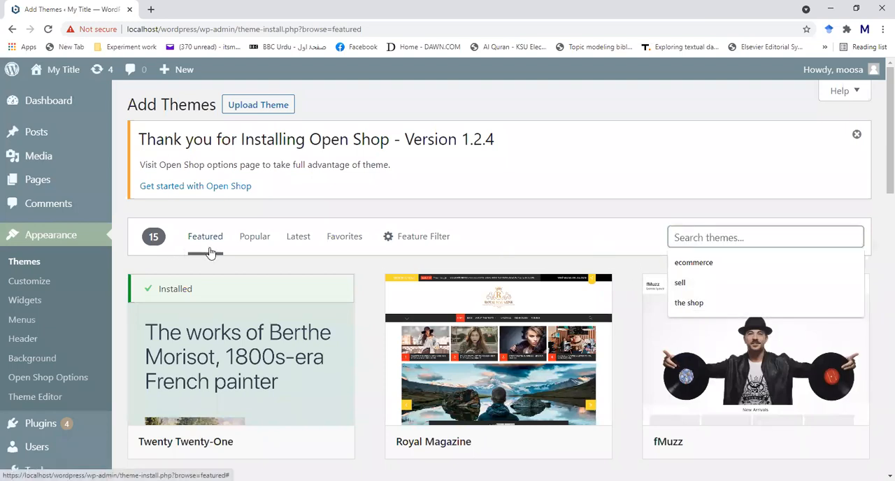
{"action": "left_click", "coordinate": [252, 241]}
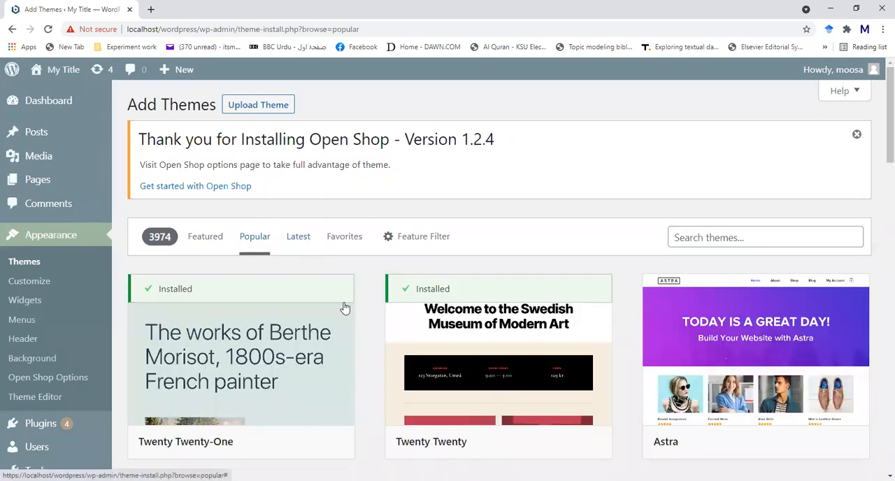
{"action": "scroll", "coordinate": [365, 329], "scroll_direction": "down", "scroll_amount": 8}
{"action": "scroll", "coordinate": [365, 330], "scroll_direction": "down", "scroll_amount": 3}
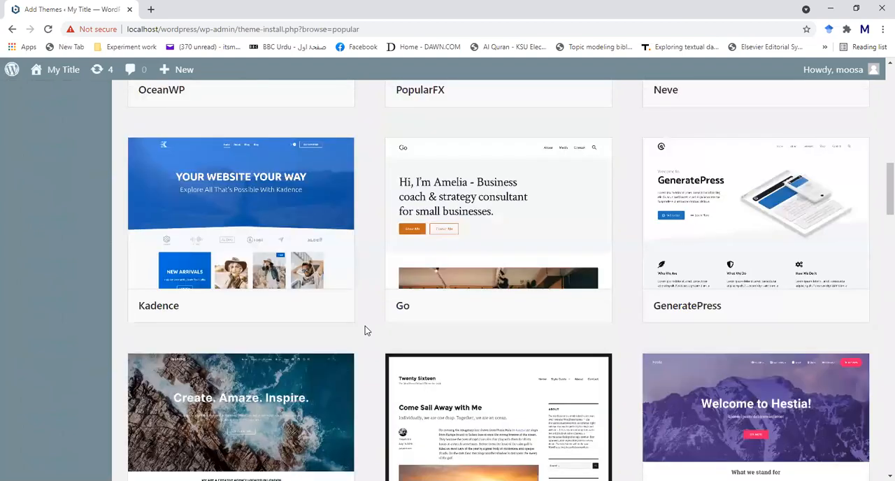
{"action": "scroll", "coordinate": [315, 310], "scroll_direction": "up", "scroll_amount": 12}
- Return to the featured themes and browse through the whole collection
{"action": "left_click", "coordinate": [195, 244]}
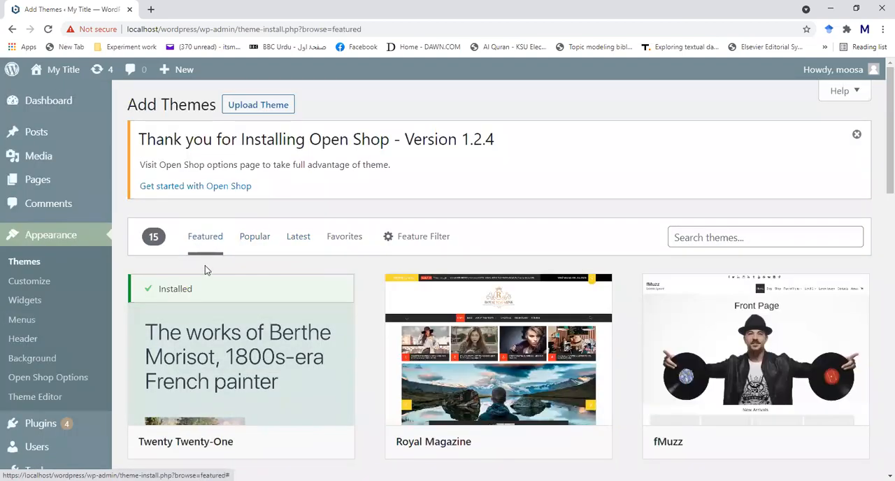
{"action": "mouse_move", "coordinate": [236, 310]}
{"action": "scroll", "coordinate": [250, 335], "scroll_direction": "down", "scroll_amount": 2}
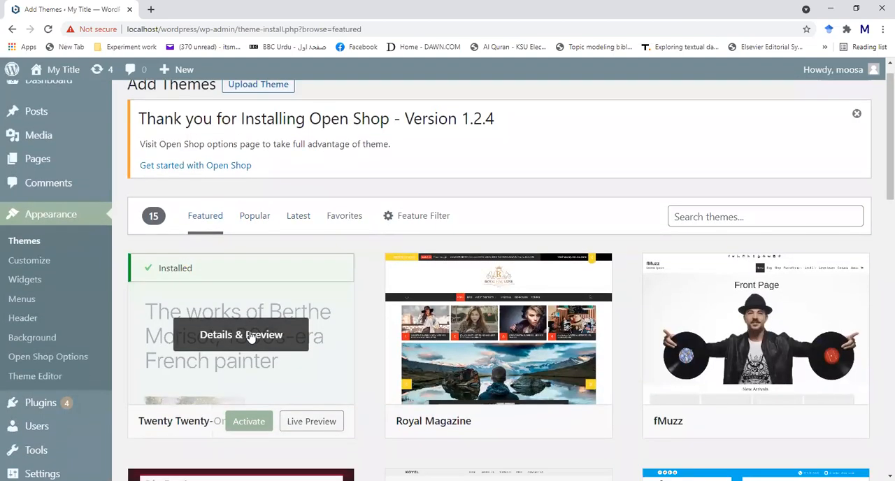
{"action": "mouse_move", "coordinate": [156, 124]}
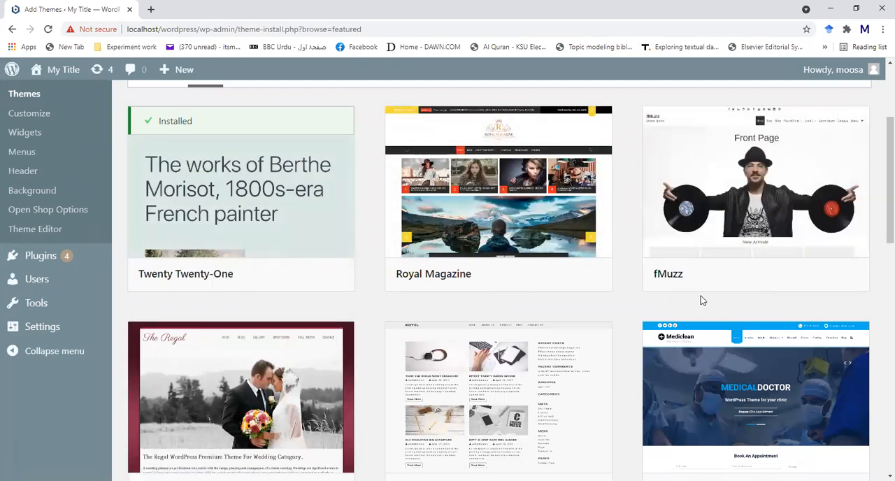
{"action": "scroll", "coordinate": [701, 295], "scroll_direction": "down", "scroll_amount": 2}
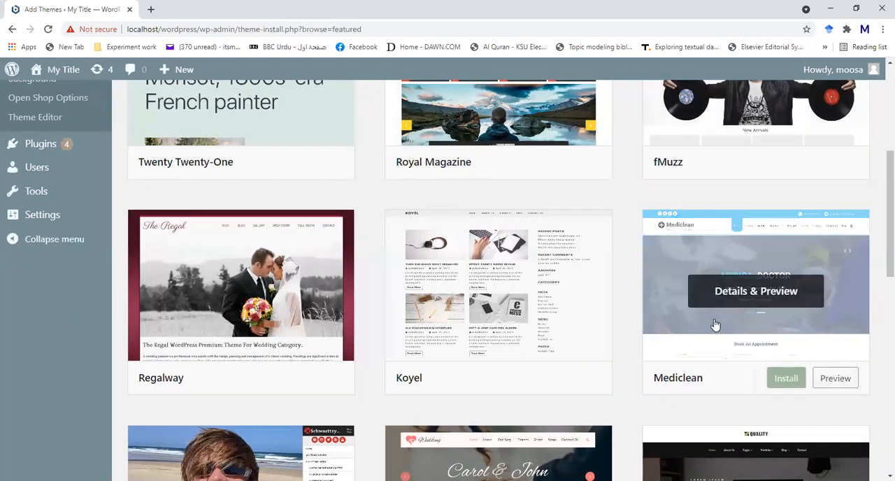
{"action": "scroll", "coordinate": [569, 348], "scroll_direction": "down", "scroll_amount": 6}
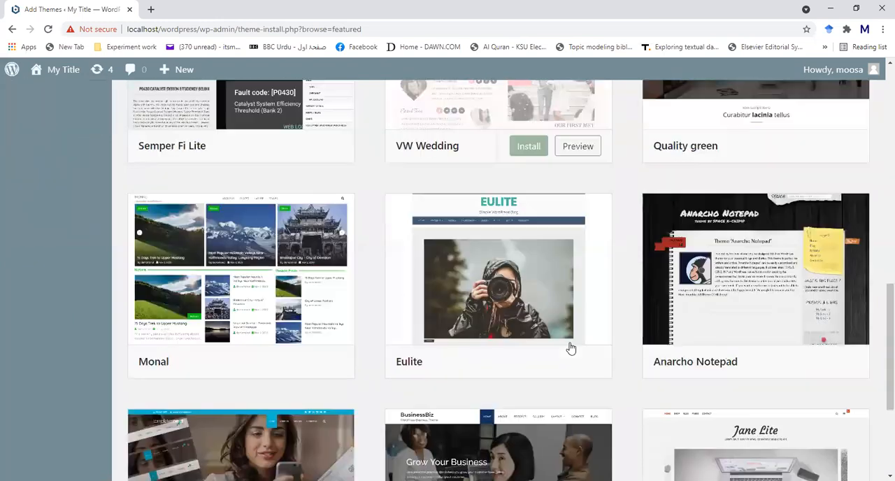
{"action": "scroll", "coordinate": [571, 348], "scroll_direction": "up", "scroll_amount": 15}
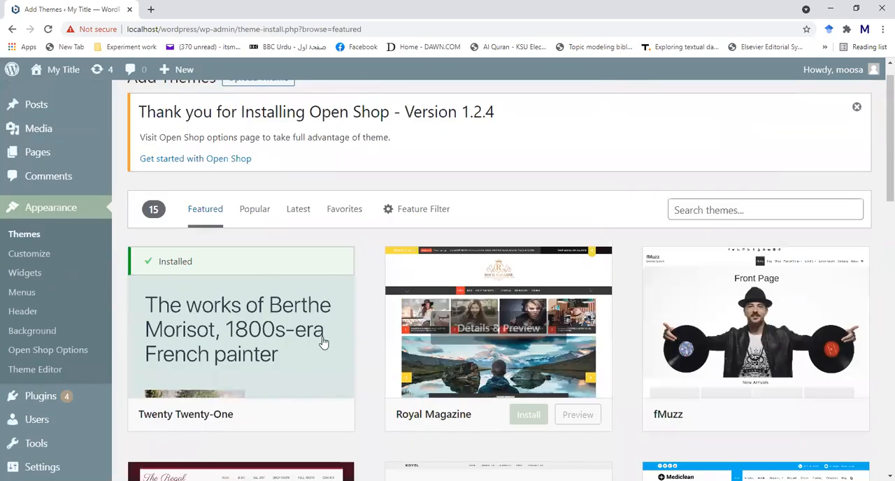
{"action": "scroll", "coordinate": [205, 243], "scroll_direction": "up", "scroll_amount": 1}
- Switch back to the popular themes and look through the first several rows
{"action": "left_click", "coordinate": [247, 246]}
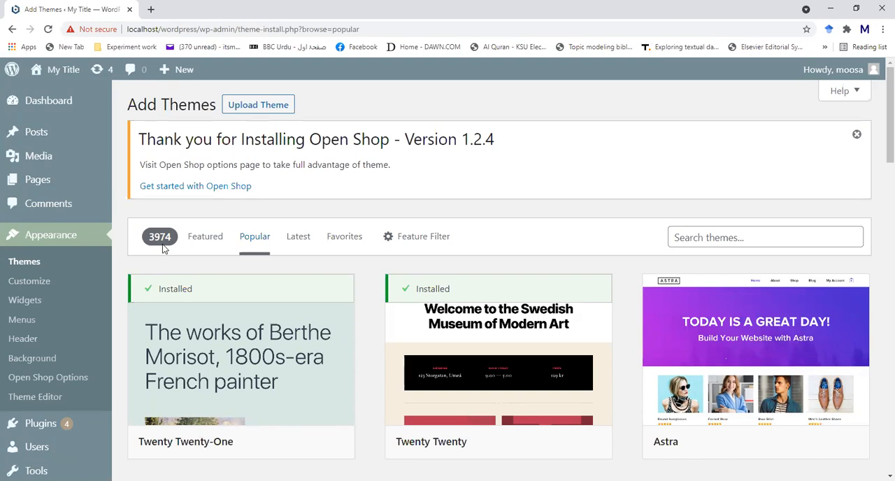
{"action": "scroll", "coordinate": [238, 273], "scroll_direction": "down", "scroll_amount": 2}
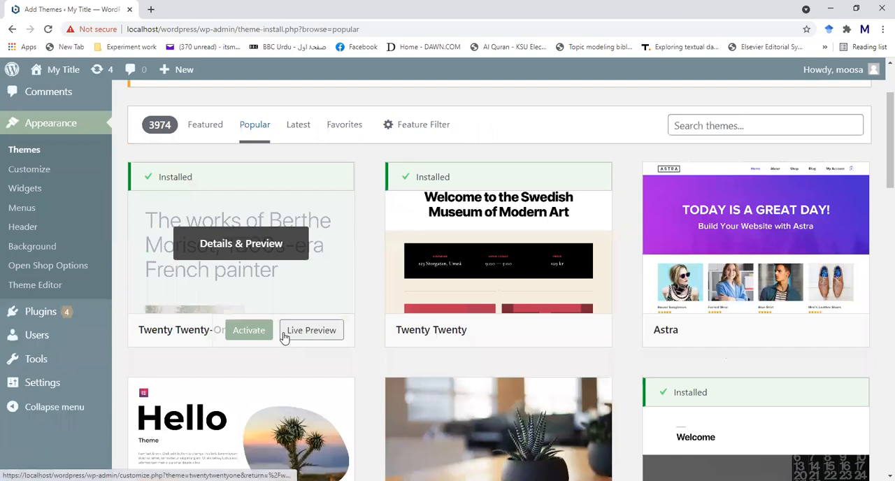
{"action": "scroll", "coordinate": [363, 329], "scroll_direction": "down", "scroll_amount": 2}
{"action": "scroll", "coordinate": [500, 302], "scroll_direction": "down", "scroll_amount": 2}
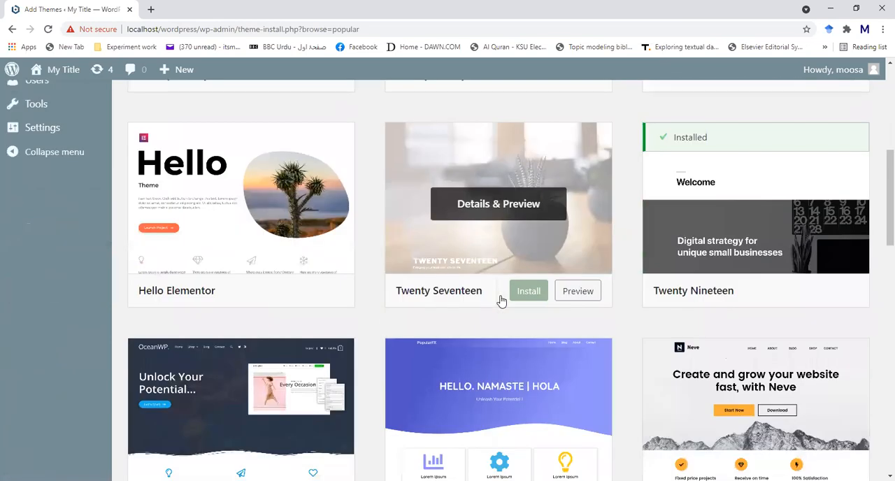
{"action": "scroll", "coordinate": [398, 315], "scroll_direction": "down", "scroll_amount": 1}
{"action": "scroll", "coordinate": [569, 340], "scroll_direction": "up", "scroll_amount": 8}
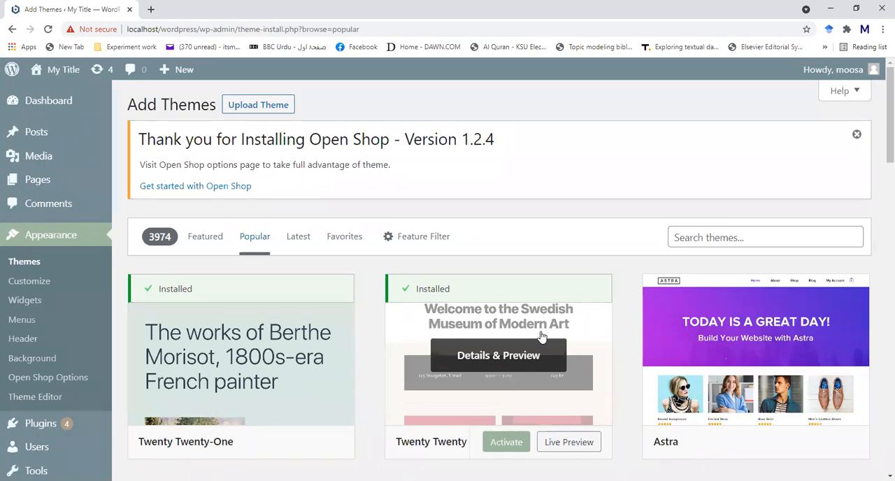
- Show the latest themes, followed by the favorites view with its WordPress.org username field
{"action": "left_click", "coordinate": [298, 239]}
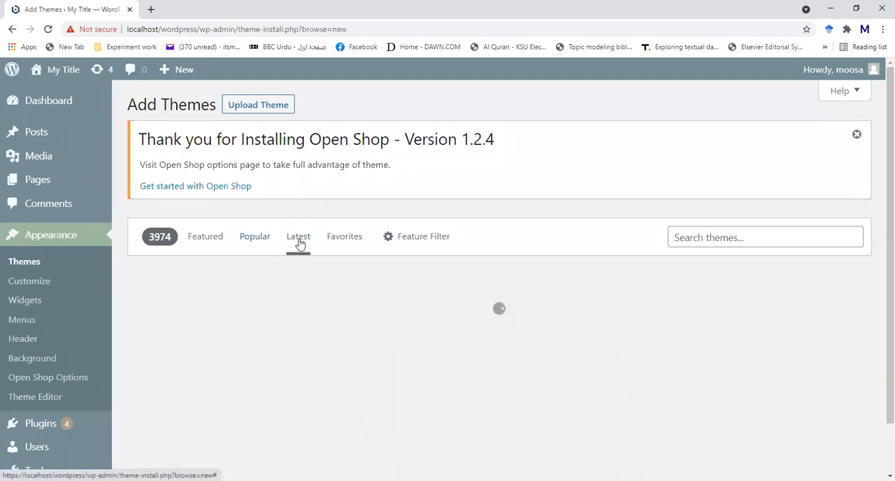
{"action": "left_click", "coordinate": [341, 247]}
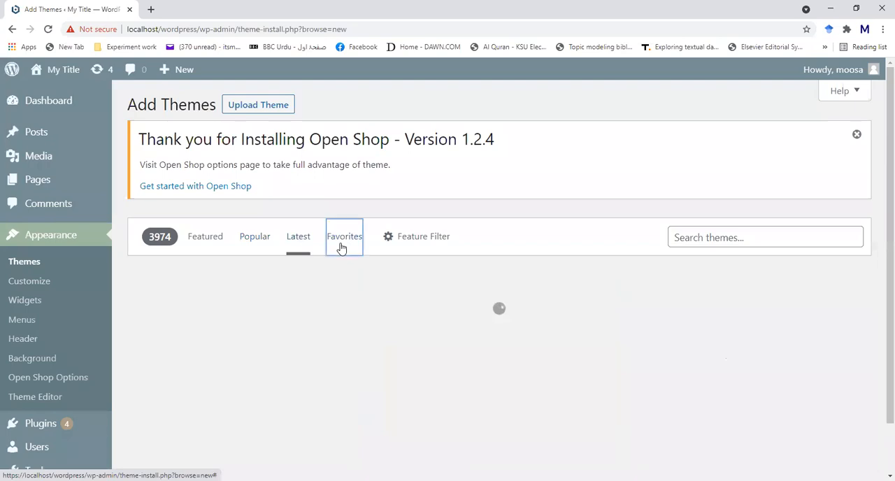
- Open the Feature Filter and review its Subject, Features and Layout options
{"action": "left_click", "coordinate": [415, 241]}
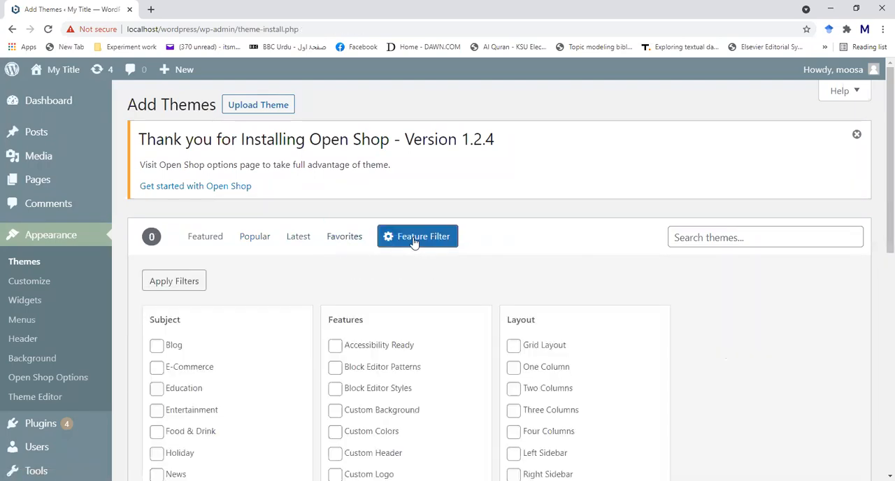
{"action": "scroll", "coordinate": [701, 380], "scroll_direction": "down", "scroll_amount": 2}
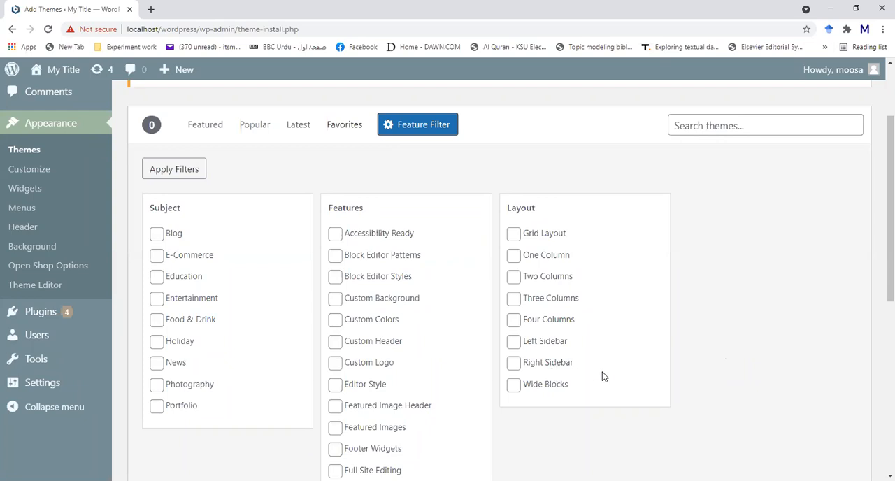
{"action": "scroll", "coordinate": [604, 377], "scroll_direction": "down", "scroll_amount": 5}
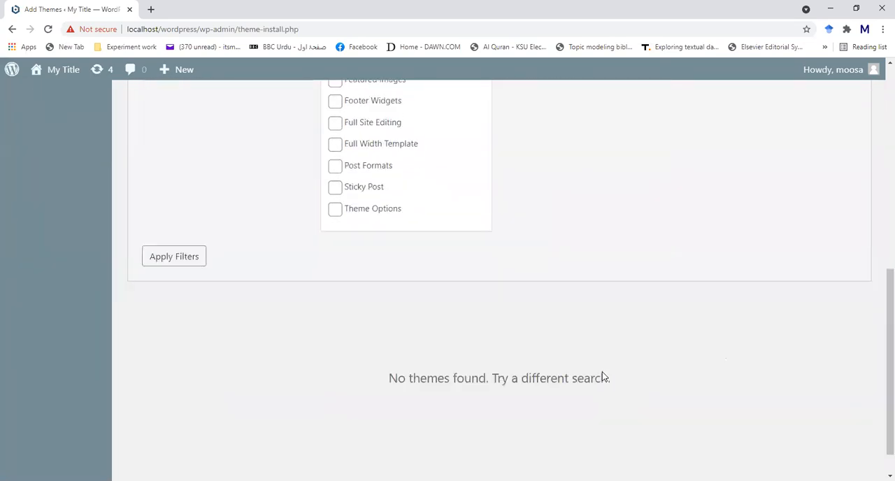
{"action": "scroll", "coordinate": [604, 377], "scroll_direction": "up", "scroll_amount": 10}
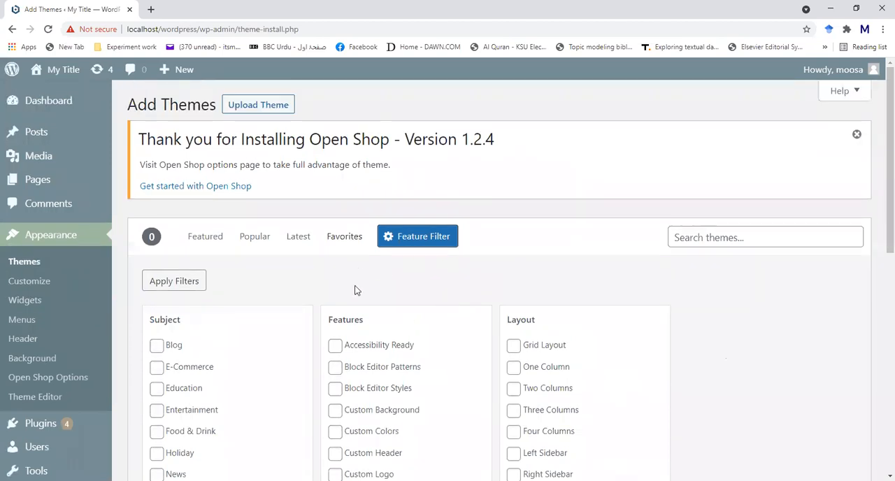
- Filter the available themes by the E-Commerce subject and the Grid Layout option
{"action": "scroll", "coordinate": [197, 281], "scroll_direction": "down", "scroll_amount": 2}
{"action": "left_click", "coordinate": [156, 256]}
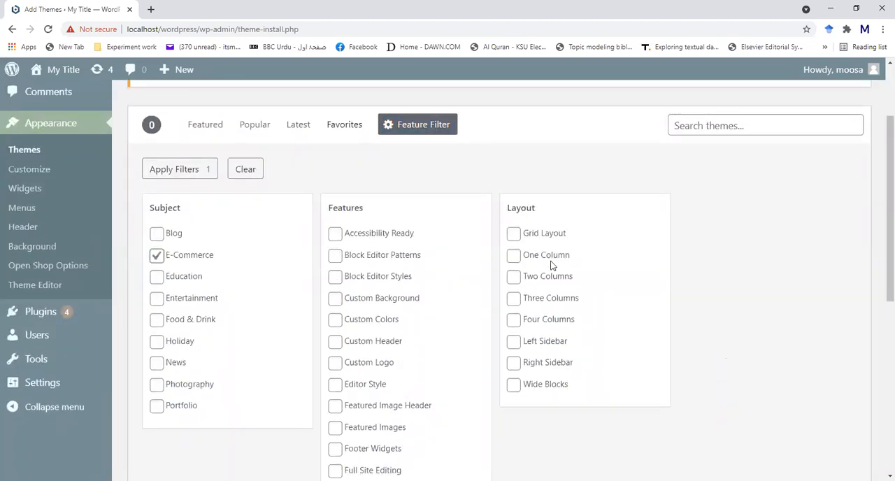
{"action": "left_click", "coordinate": [514, 235]}
{"action": "scroll", "coordinate": [607, 263], "scroll_direction": "down", "scroll_amount": 5}
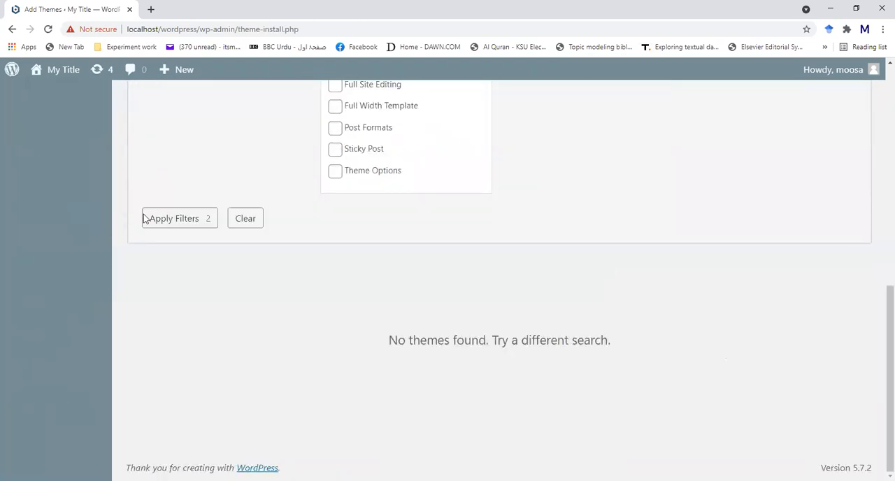
{"action": "left_click", "coordinate": [174, 219]}
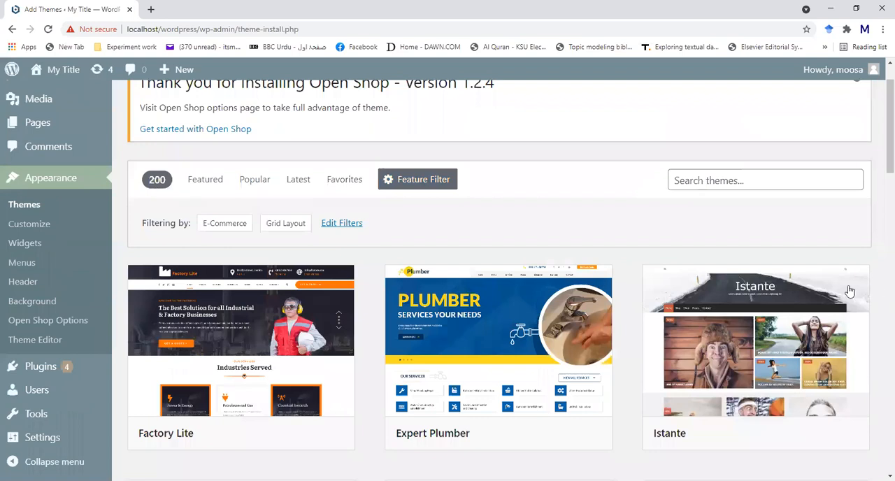
- Browse the filtered themes, including Factory Lite and Fast Storefront
{"action": "scroll", "coordinate": [846, 258], "scroll_direction": "down", "scroll_amount": 2}
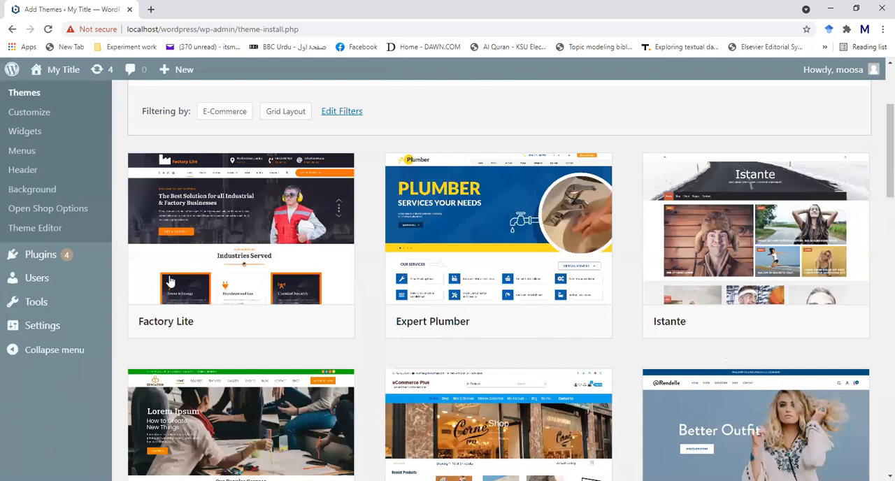
{"action": "mouse_move", "coordinate": [238, 215]}
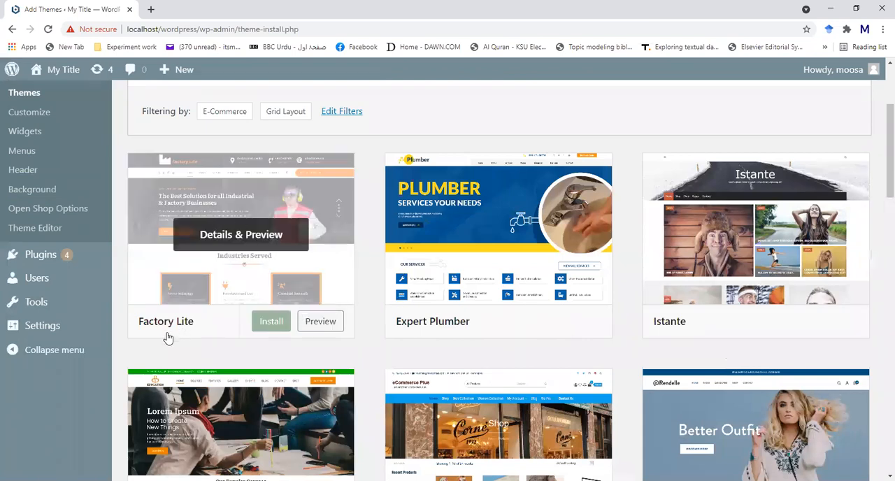
{"action": "scroll", "coordinate": [559, 322], "scroll_direction": "down", "scroll_amount": 3}
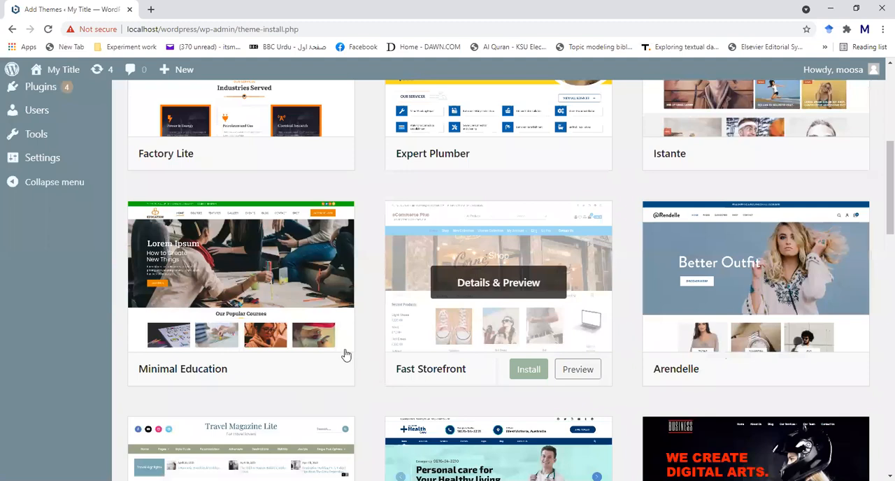
{"action": "scroll", "coordinate": [344, 356], "scroll_direction": "up", "scroll_amount": 5}
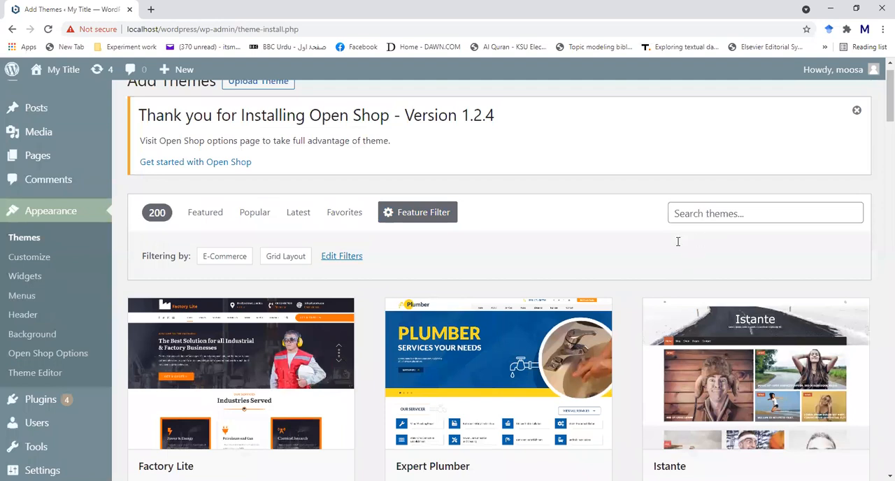
- Search the available themes for "ecommerce" and browse the matching themes
{"action": "key", "text": "Up"}
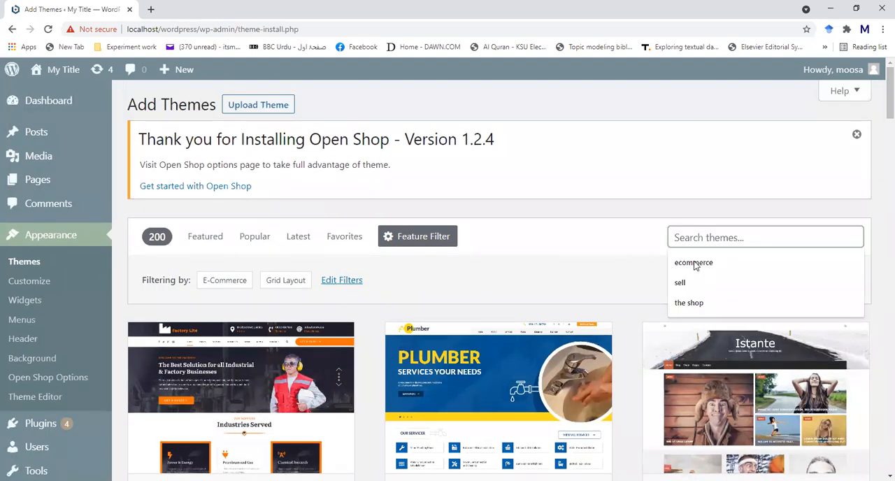
{"action": "left_click", "coordinate": [743, 263]}
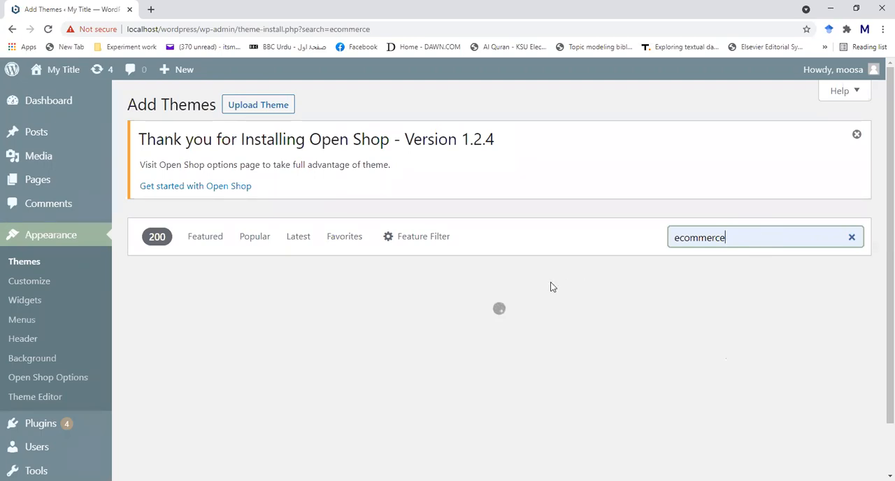
{"action": "scroll", "coordinate": [551, 287], "scroll_direction": "down", "scroll_amount": 1}
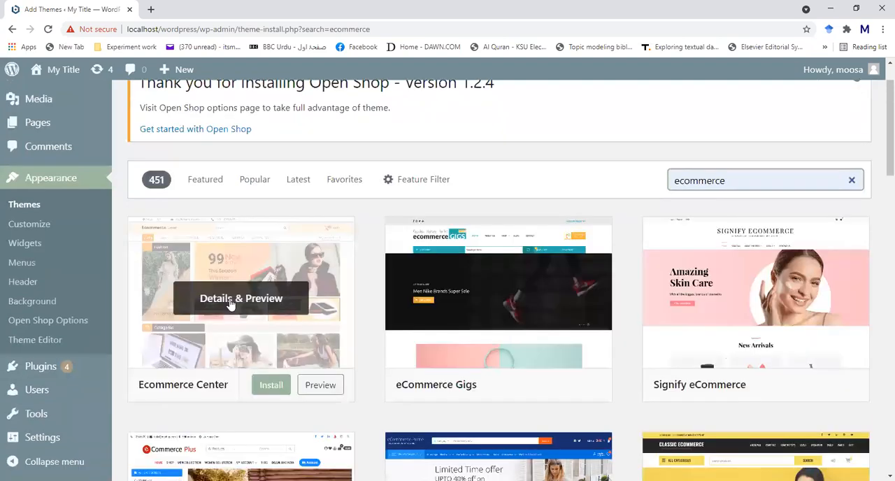
{"action": "scroll", "coordinate": [213, 340], "scroll_direction": "down", "scroll_amount": 1}
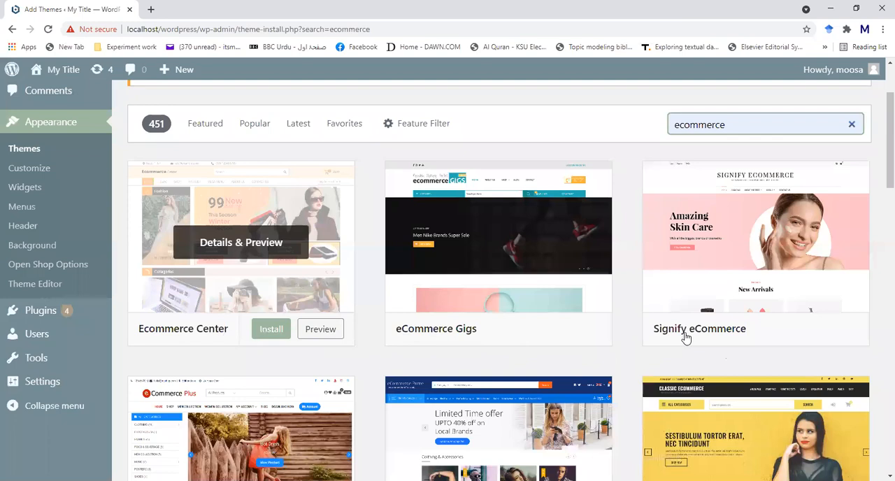
{"action": "scroll", "coordinate": [686, 337], "scroll_direction": "down", "scroll_amount": 3}
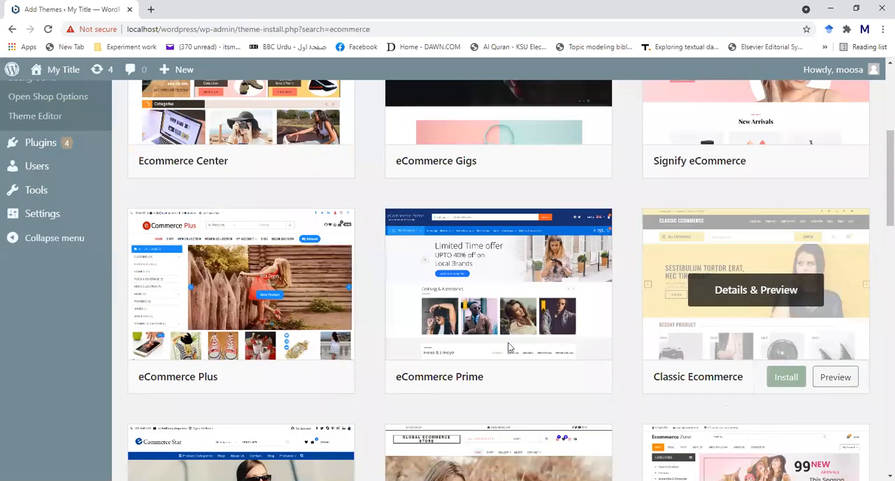
- Replace the theme search term with "shop" to find matching themes
{"action": "scroll", "coordinate": [185, 320], "scroll_direction": "down", "scroll_amount": 4}
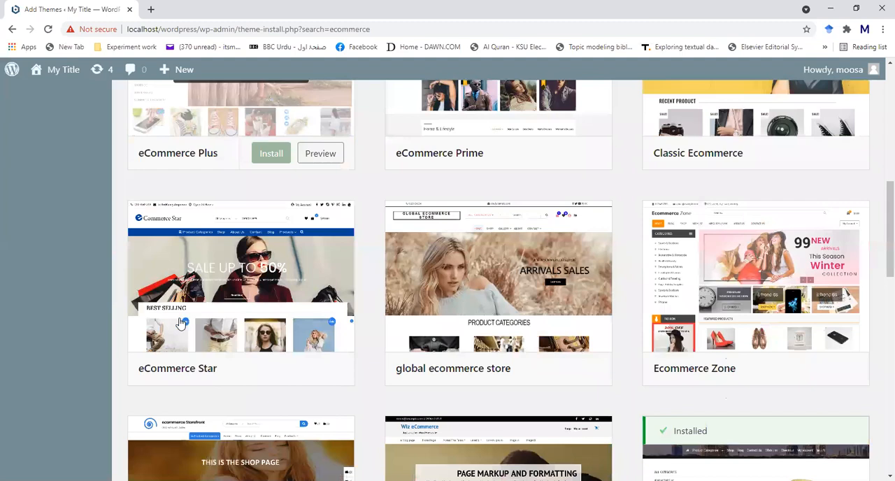
{"action": "scroll", "coordinate": [180, 323], "scroll_direction": "up", "scroll_amount": 8}
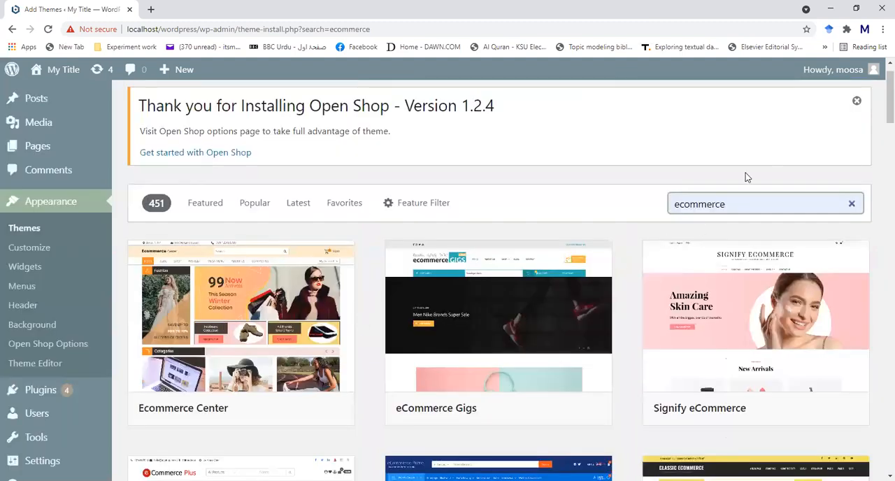
{"action": "key", "text": "BackSpace"}
{"action": "key", "text": "BackSpace"}
{"action": "key", "text": "BackSpace"}
{"action": "key", "text": "BackSpace"}
{"action": "key", "text": "BackSpace"}
{"action": "key", "text": "BackSpace"}
{"action": "key", "text": "BackSpace"}
{"action": "key", "text": "BackSpace"}
{"action": "key", "text": "BackSpace"}
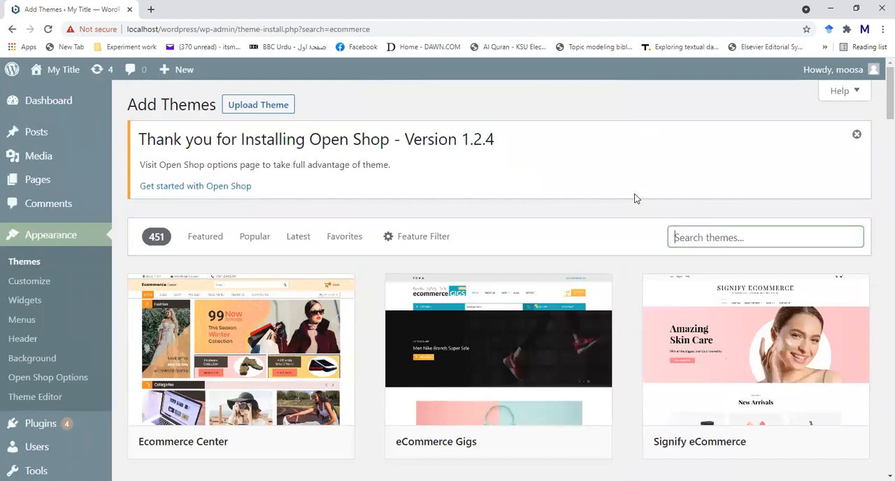
{"action": "type", "text": "shop"}
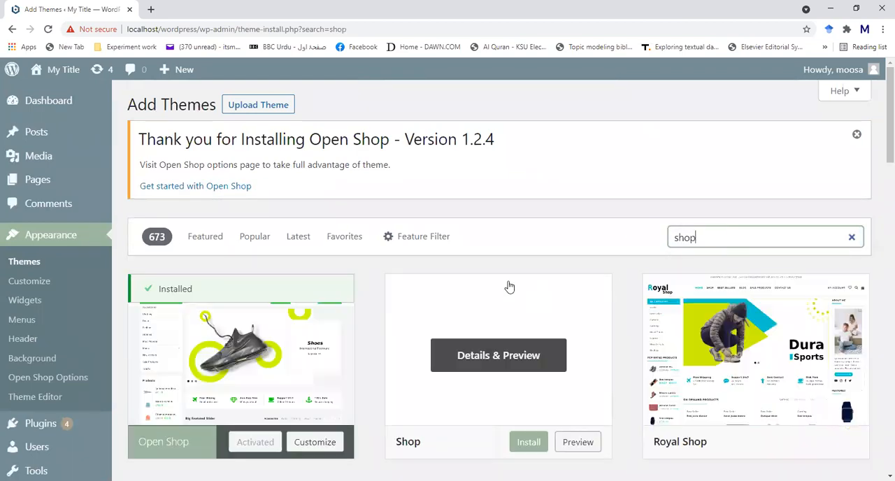
- Install the theme named Shop from the search results
{"action": "scroll", "coordinate": [343, 352], "scroll_direction": "down", "scroll_amount": 1}
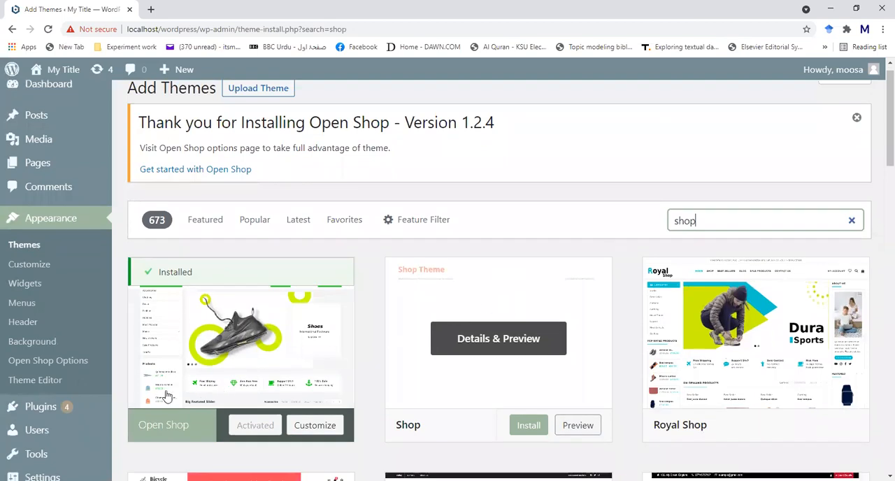
{"action": "scroll", "coordinate": [168, 397], "scroll_direction": "down", "scroll_amount": 1}
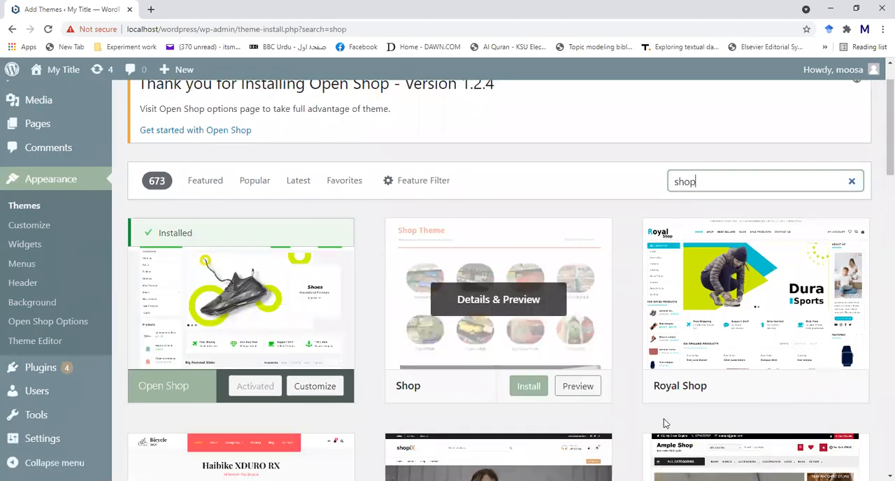
{"action": "left_click", "coordinate": [534, 386]}
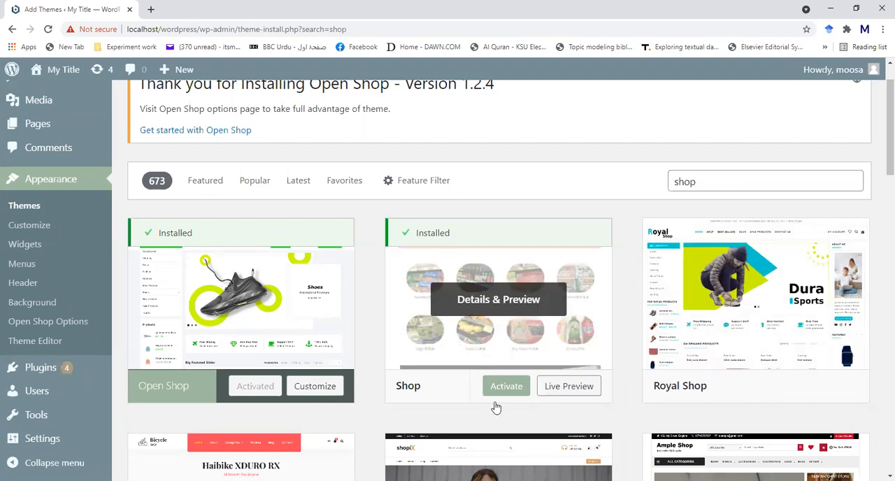
- Preview the Shop theme's sample page down to its footer widgets and close the preview
{"action": "left_click", "coordinate": [491, 301]}
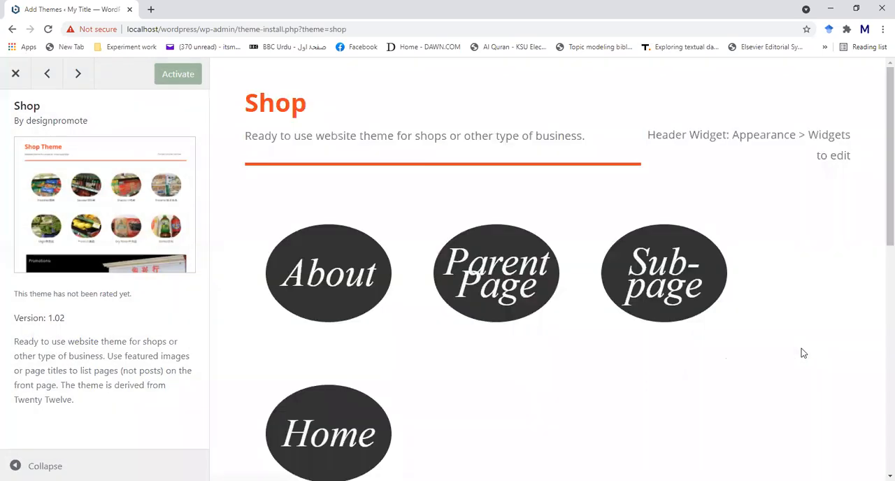
{"action": "scroll", "coordinate": [802, 353], "scroll_direction": "down", "scroll_amount": 3}
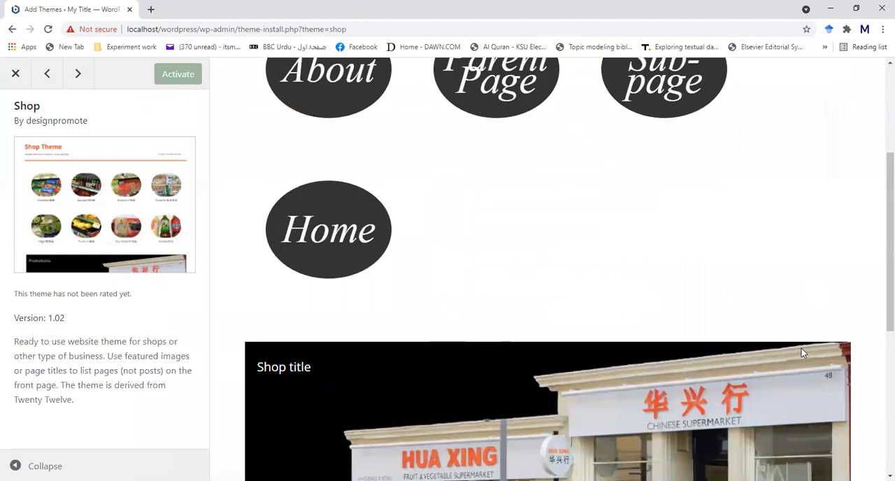
{"action": "scroll", "coordinate": [410, 241], "scroll_direction": "down", "scroll_amount": 3}
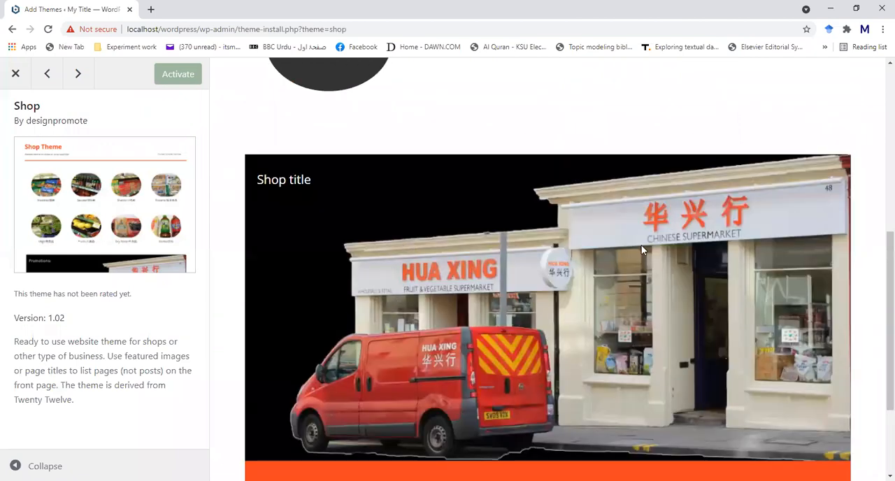
{"action": "scroll", "coordinate": [623, 248], "scroll_direction": "down", "scroll_amount": 2}
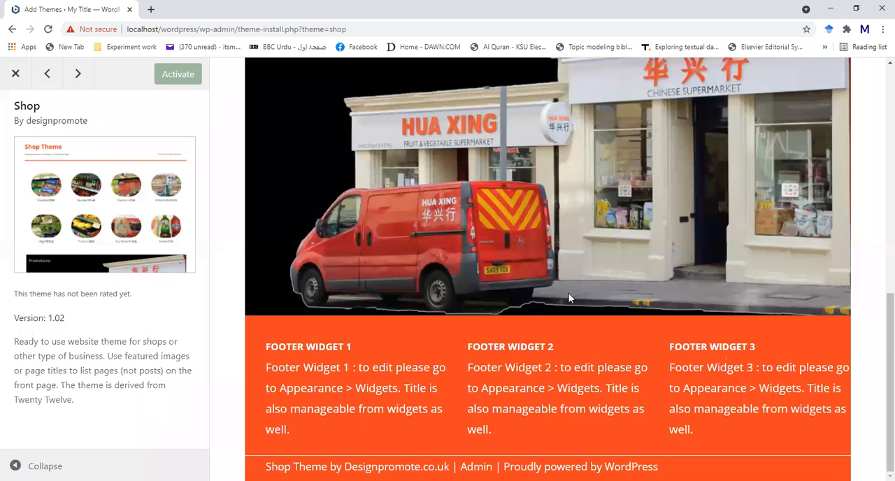
{"action": "scroll", "coordinate": [568, 294], "scroll_direction": "up", "scroll_amount": 15}
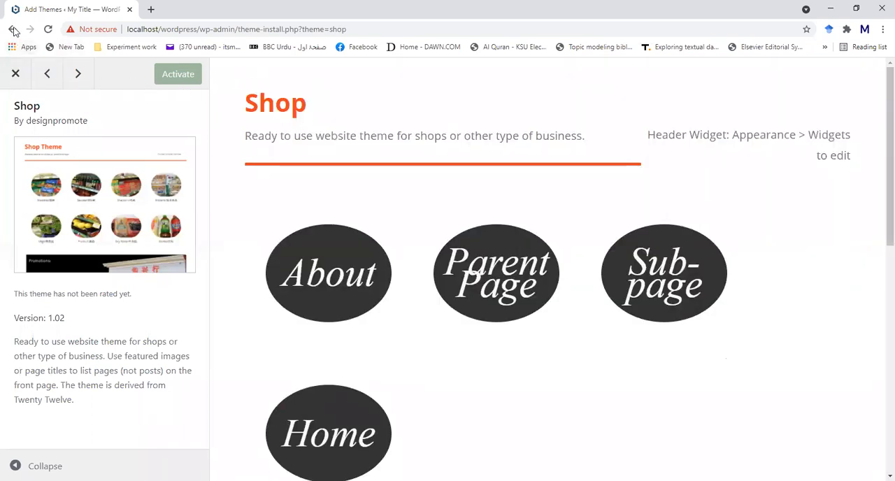
{"action": "left_click", "coordinate": [15, 74]}
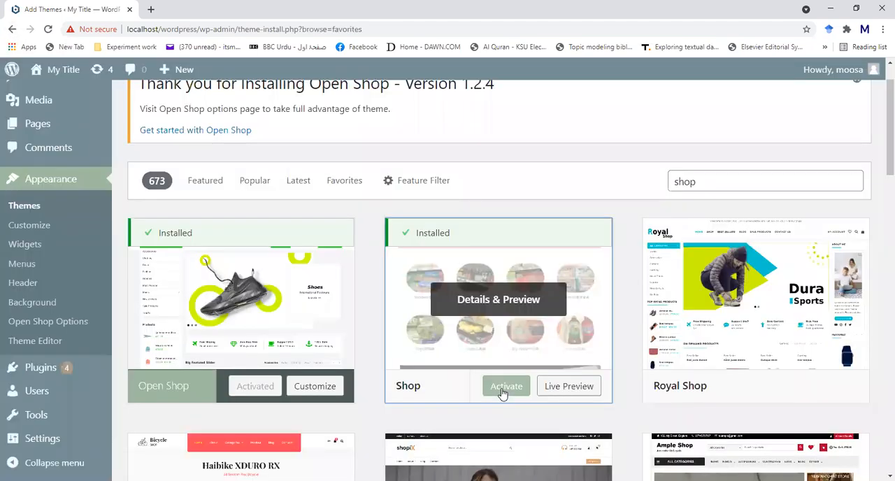
- Activate the Shop theme and visit the site
{"action": "left_click", "coordinate": [499, 392]}
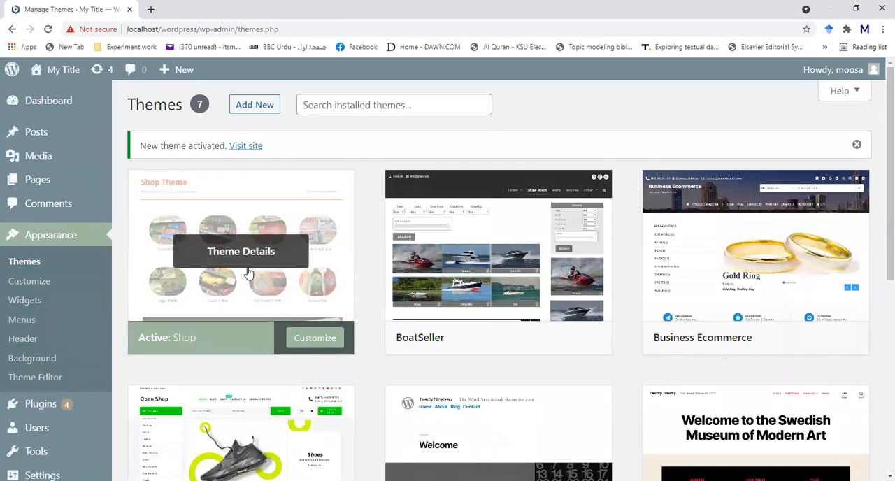
{"action": "mouse_move", "coordinate": [38, 74]}
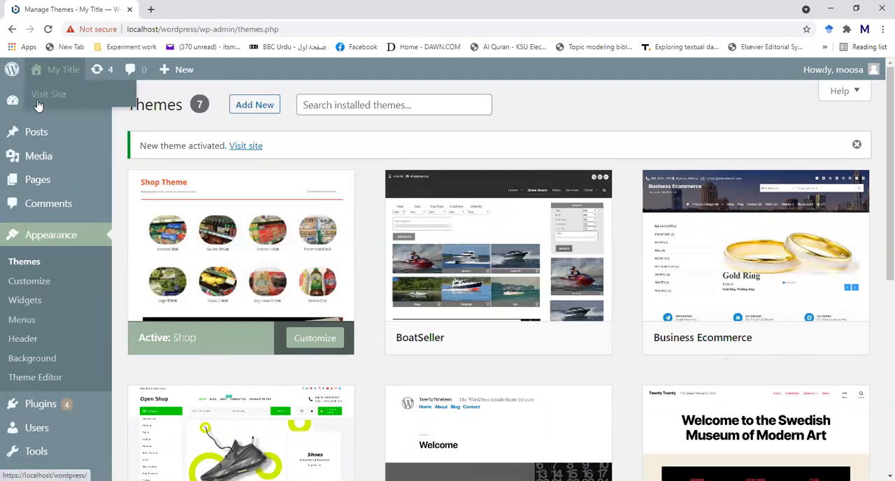
{"action": "left_click", "coordinate": [38, 97]}
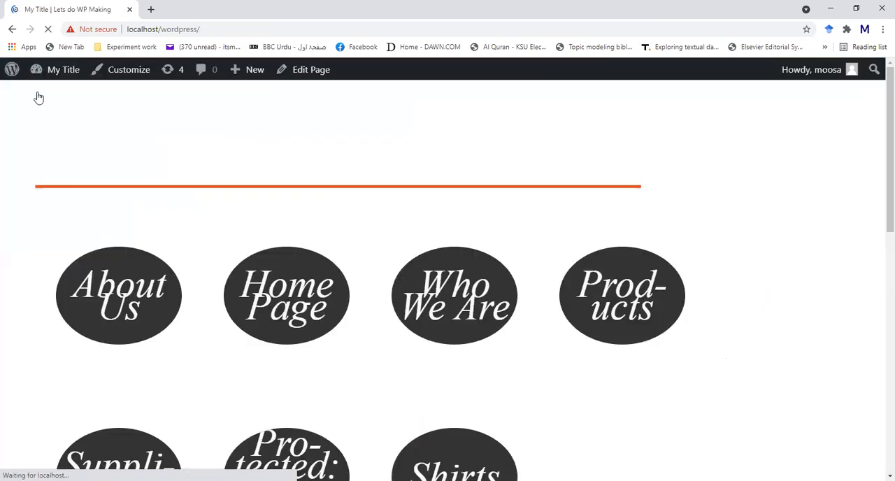
- Examine the home page under the Shop theme, including its round page links, shop image and footer widgets
{"action": "scroll", "coordinate": [843, 339], "scroll_direction": "down", "scroll_amount": 2}
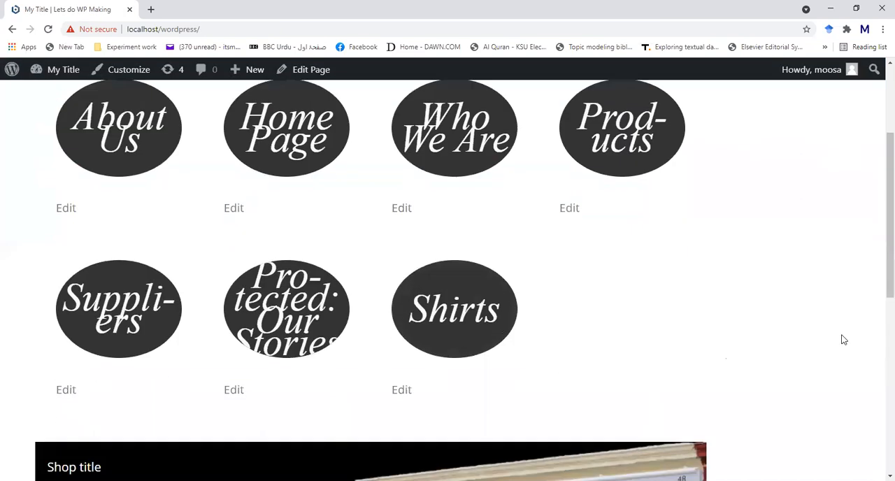
{"action": "scroll", "coordinate": [843, 339], "scroll_direction": "down", "scroll_amount": 4}
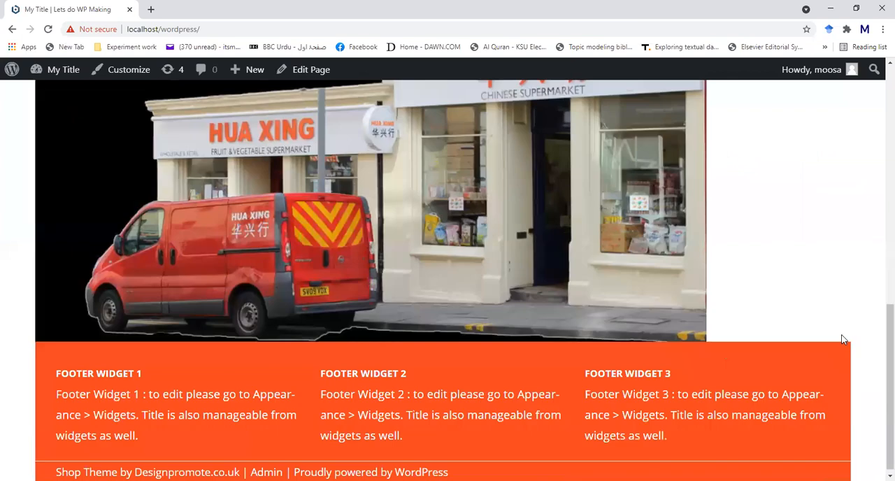
{"action": "scroll", "coordinate": [842, 339], "scroll_direction": "up", "scroll_amount": 7}
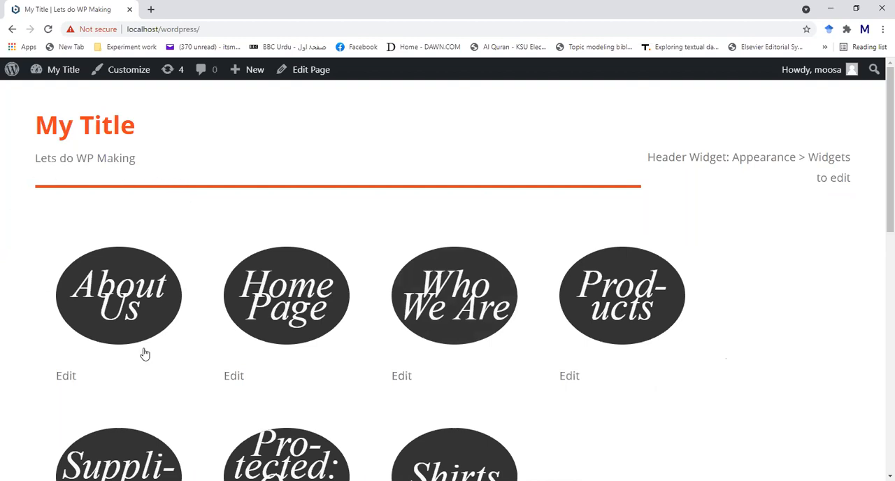
{"action": "scroll", "coordinate": [677, 373], "scroll_direction": "down", "scroll_amount": 3}
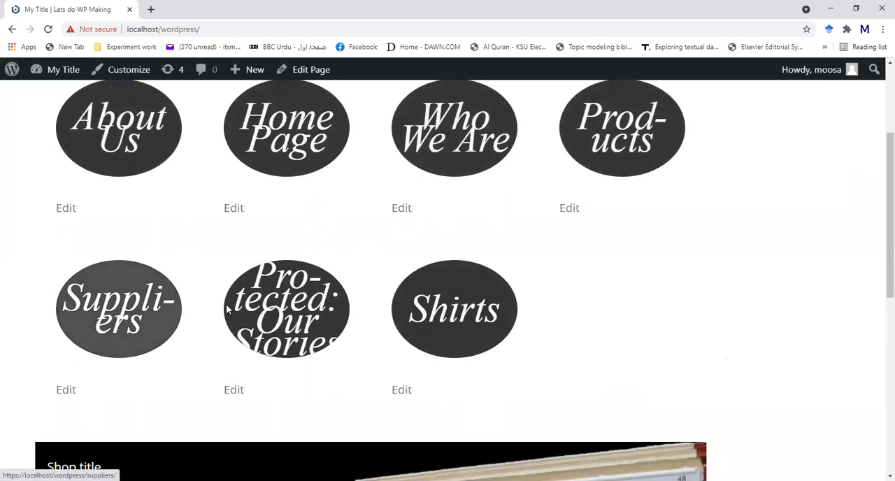
{"action": "scroll", "coordinate": [519, 296], "scroll_direction": "up", "scroll_amount": 3}
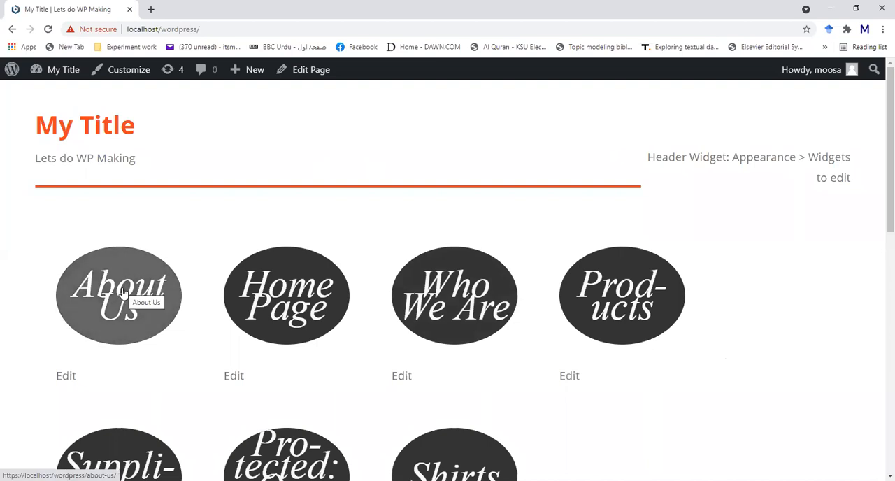
{"action": "scroll", "coordinate": [304, 298], "scroll_direction": "down", "scroll_amount": 5}
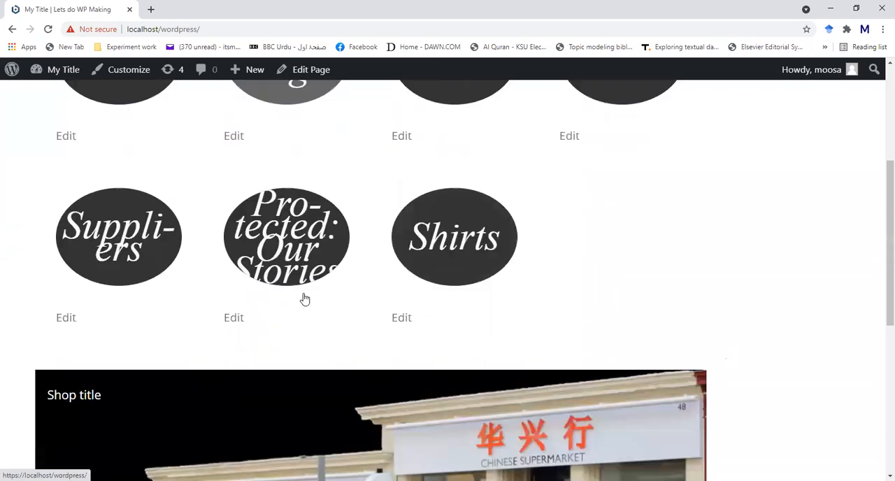
{"action": "scroll", "coordinate": [304, 297], "scroll_direction": "up", "scroll_amount": 3}
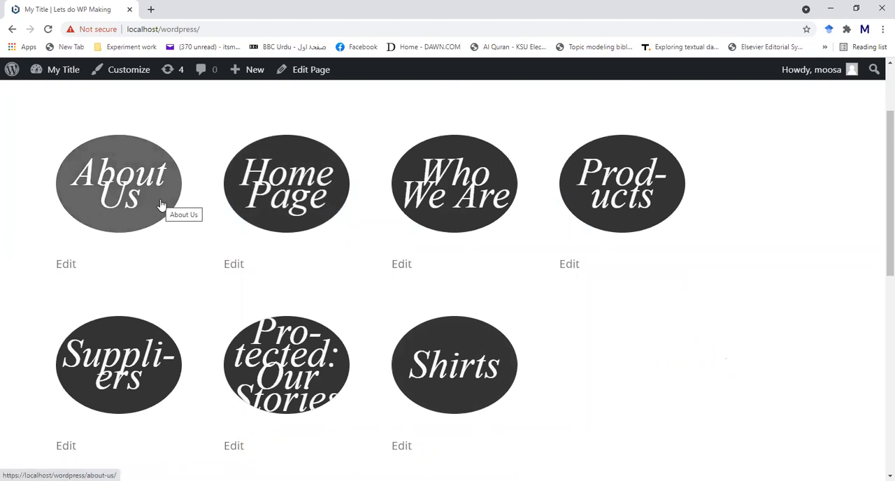
{"action": "scroll", "coordinate": [160, 204], "scroll_direction": "up", "scroll_amount": 2}
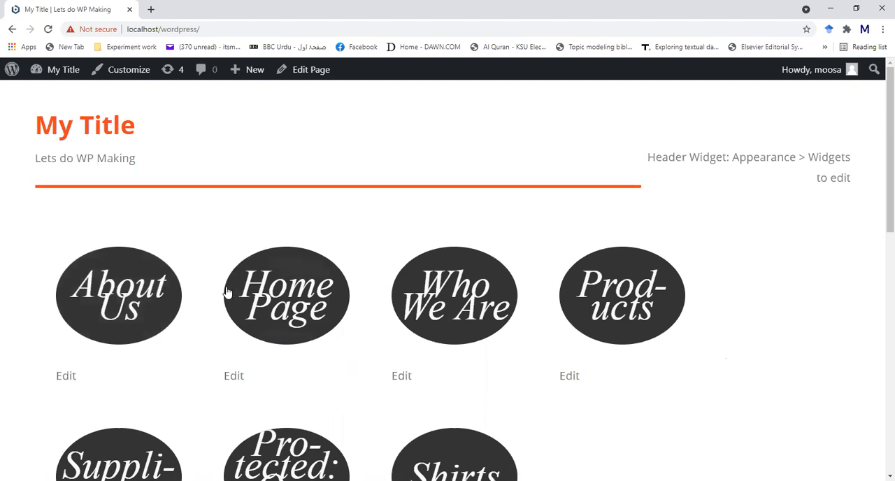
{"action": "scroll", "coordinate": [778, 307], "scroll_direction": "down", "scroll_amount": 7}
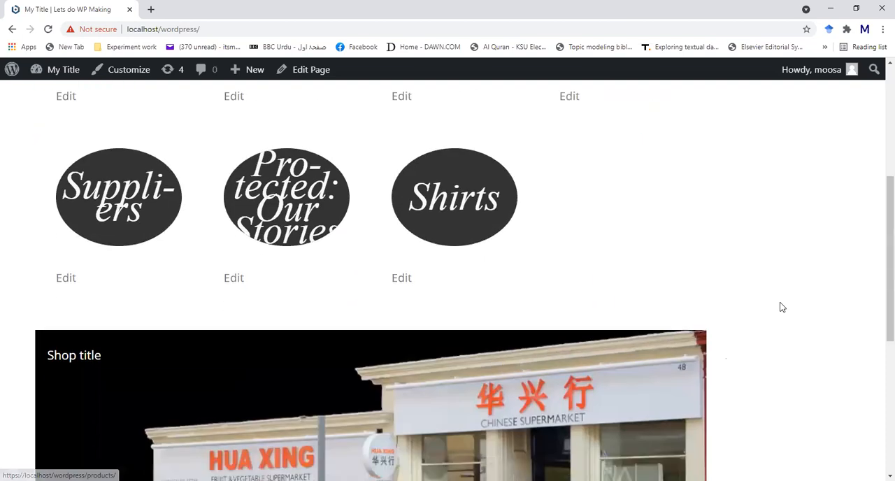
{"action": "scroll", "coordinate": [350, 234], "scroll_direction": "down", "scroll_amount": 3}
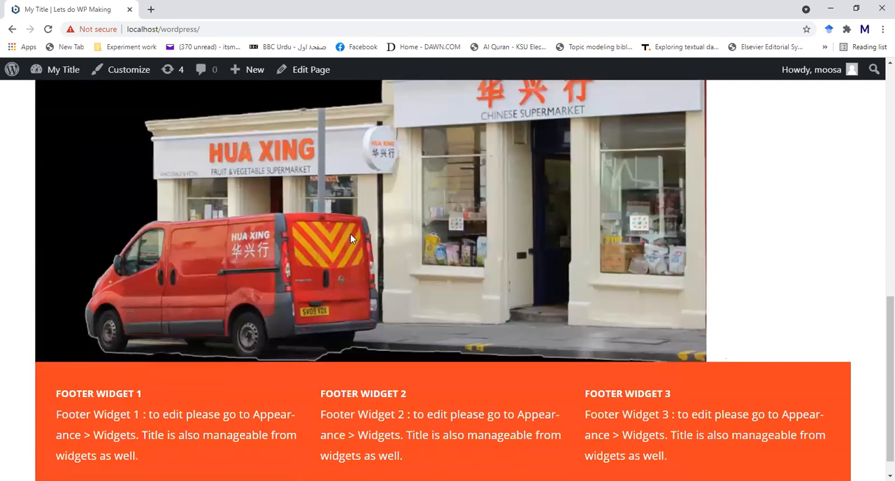
- Open the Products page from its round link on the home page
{"action": "scroll", "coordinate": [263, 338], "scroll_direction": "up", "scroll_amount": 10}
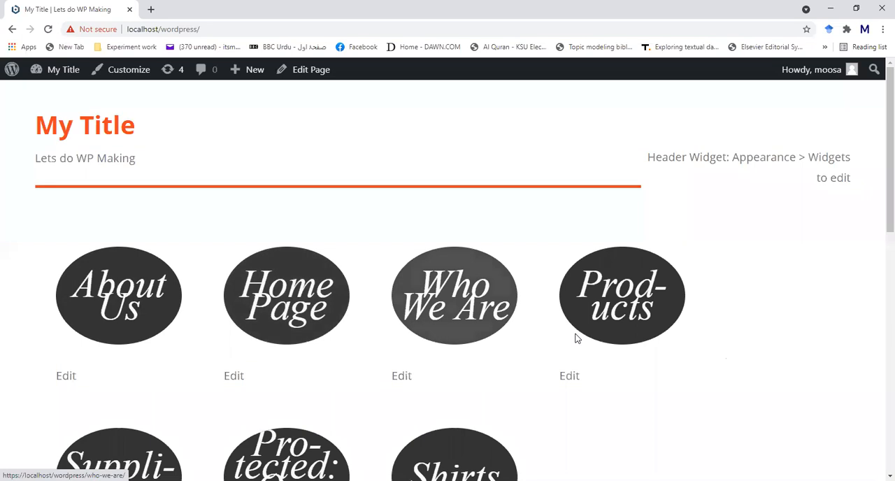
{"action": "scroll", "coordinate": [559, 341], "scroll_direction": "down", "scroll_amount": 2}
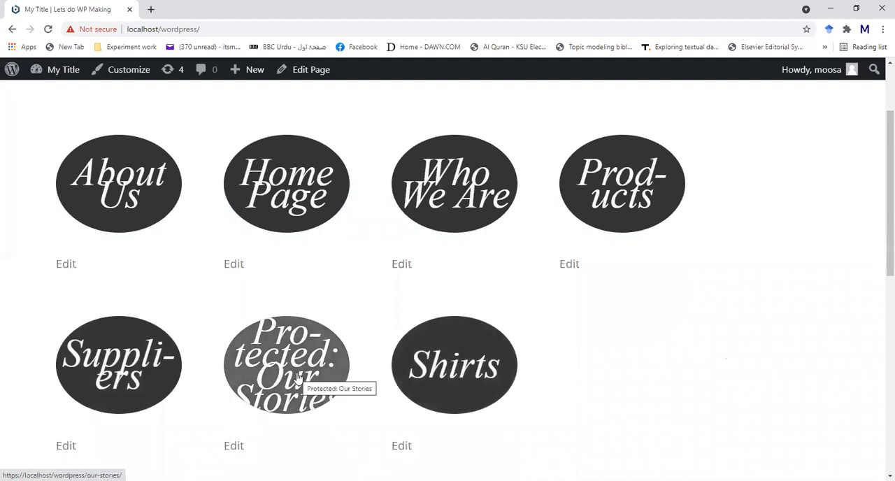
{"action": "left_click", "coordinate": [602, 208]}
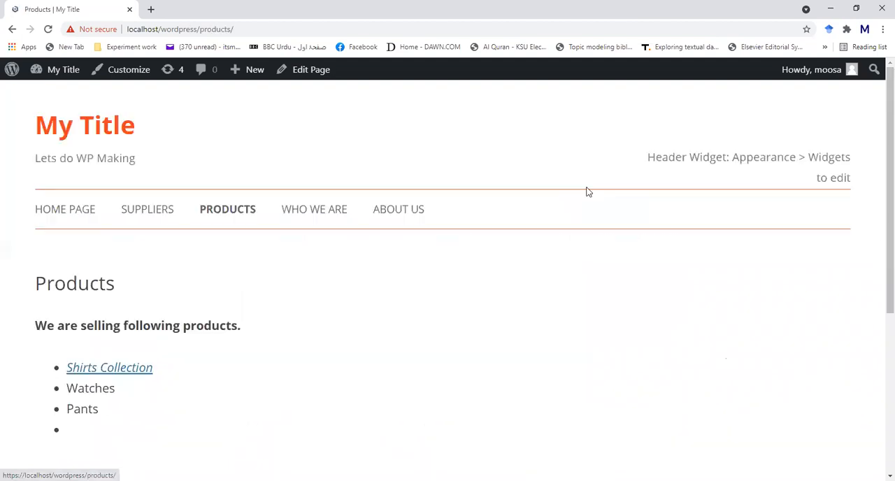
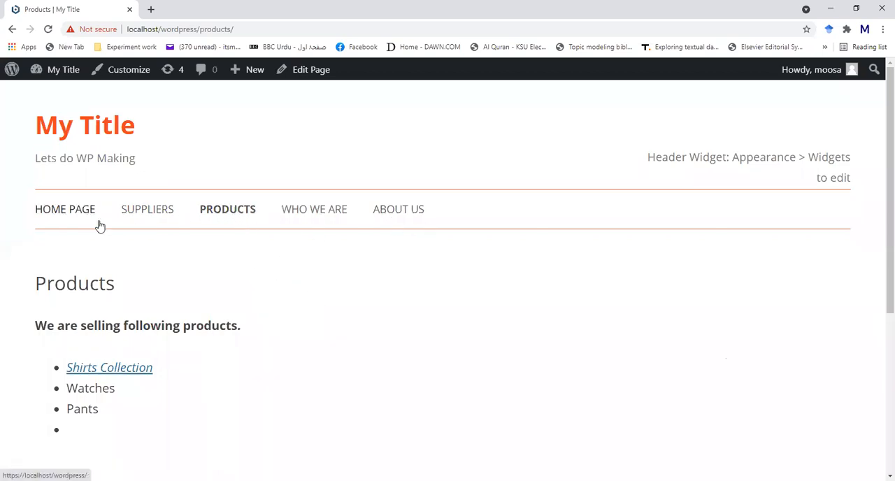
- Look through the Products page under the Shop theme and go back to the installed themes list
{"action": "scroll", "coordinate": [313, 301], "scroll_direction": "down", "scroll_amount": 2}
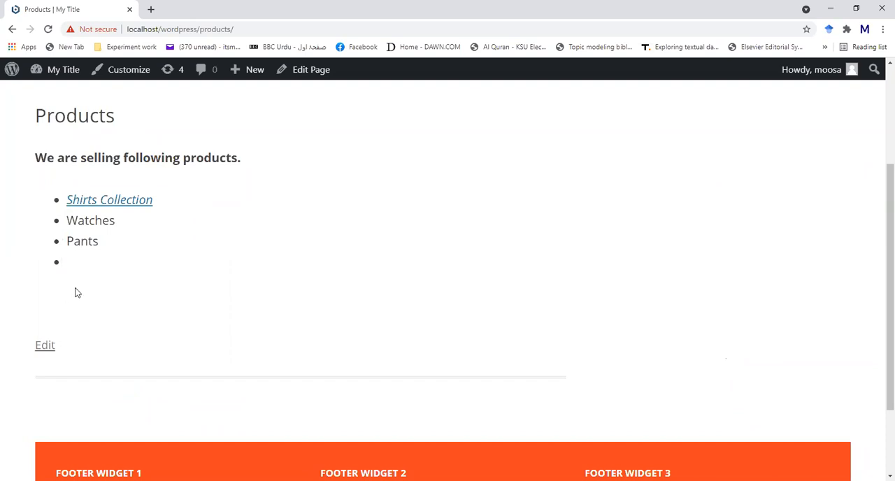
{"action": "scroll", "coordinate": [75, 292], "scroll_direction": "down", "scroll_amount": 2}
{"action": "scroll", "coordinate": [77, 292], "scroll_direction": "up", "scroll_amount": 4}
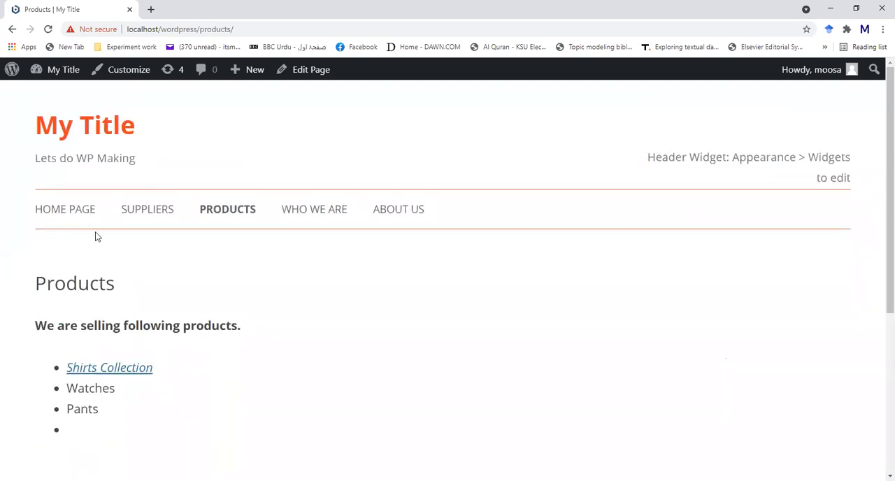
{"action": "left_click", "coordinate": [10, 32]}
{"action": "left_click", "coordinate": [11, 31]}
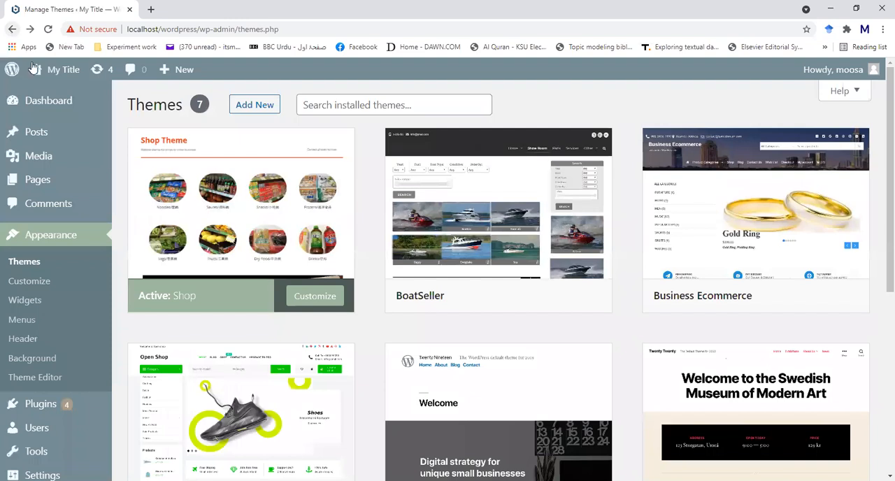
- Browse the installed themes and activate the BoatSeller theme
{"action": "scroll", "coordinate": [216, 252], "scroll_direction": "down", "scroll_amount": 2}
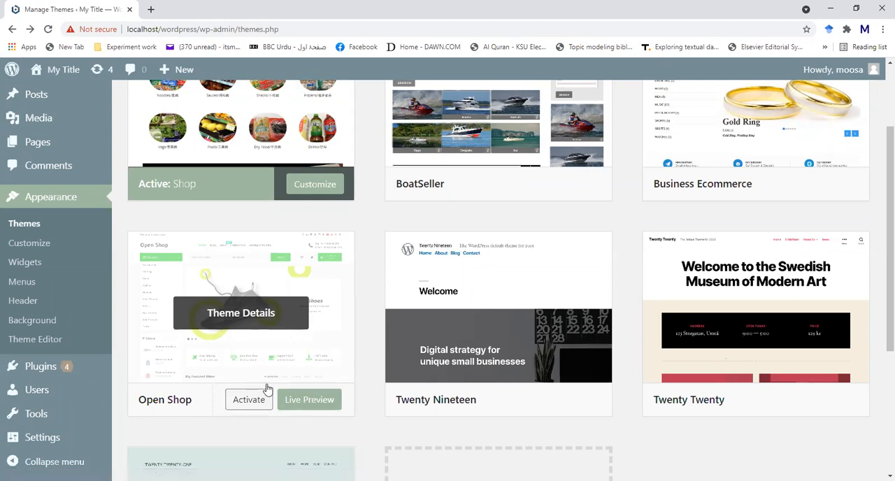
{"action": "scroll", "coordinate": [389, 296], "scroll_direction": "up", "scroll_amount": 2}
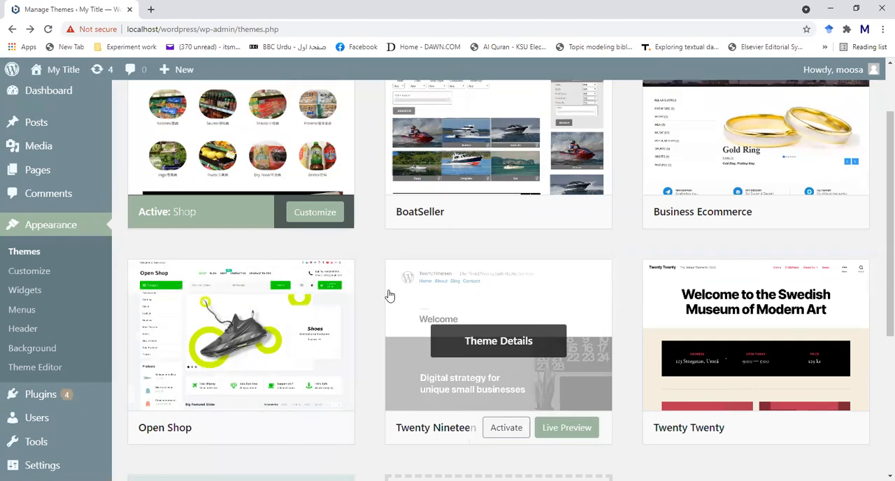
{"action": "scroll", "coordinate": [389, 296], "scroll_direction": "down", "scroll_amount": 2}
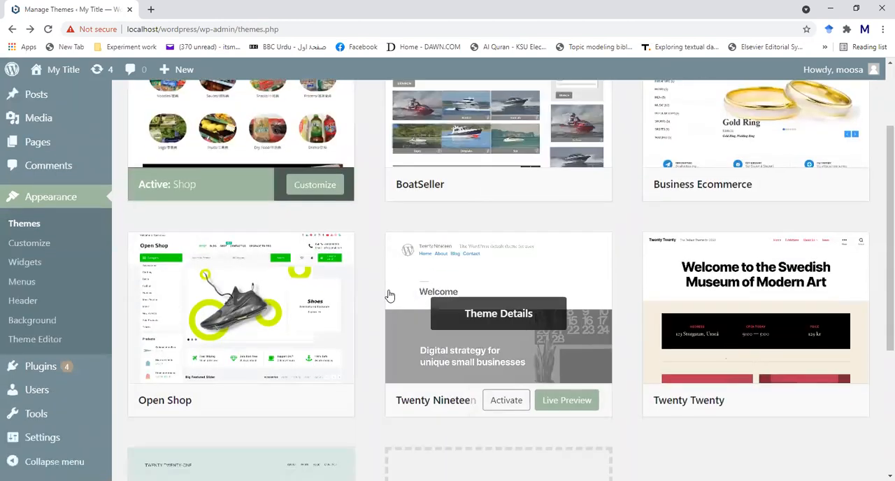
{"action": "scroll", "coordinate": [390, 296], "scroll_direction": "up", "scroll_amount": 2}
{"action": "left_click", "coordinate": [508, 296]}
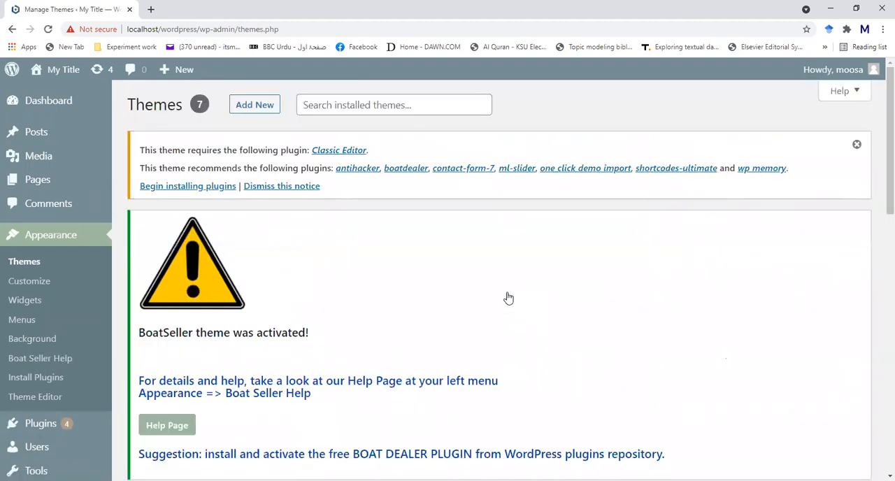
- Look past the BoatSeller activation notices and activate the Business Ecommerce theme from the installed themes
{"action": "scroll", "coordinate": [508, 298], "scroll_direction": "down", "scroll_amount": 1}
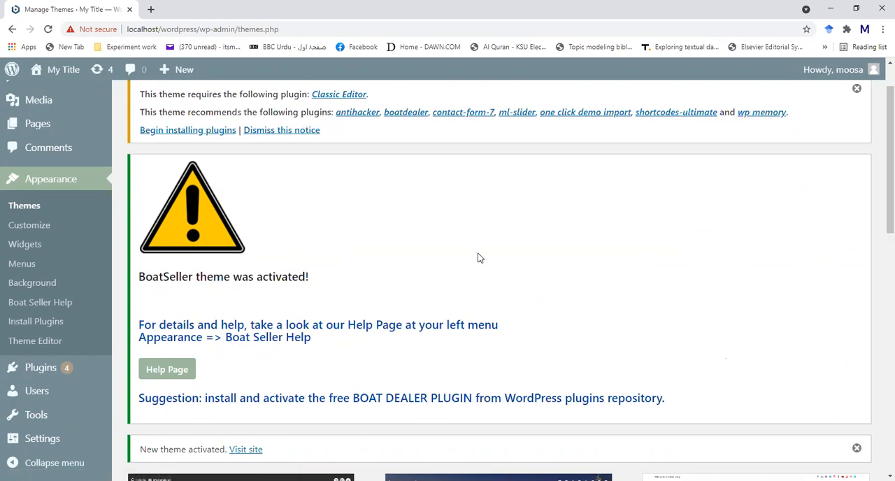
{"action": "scroll", "coordinate": [478, 258], "scroll_direction": "down", "scroll_amount": 5}
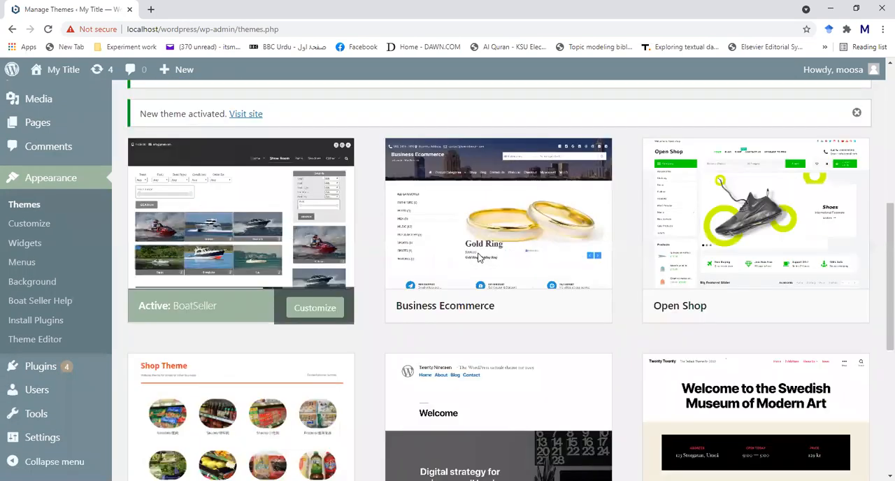
{"action": "scroll", "coordinate": [478, 256], "scroll_direction": "up", "scroll_amount": 4}
{"action": "left_click", "coordinate": [12, 31]}
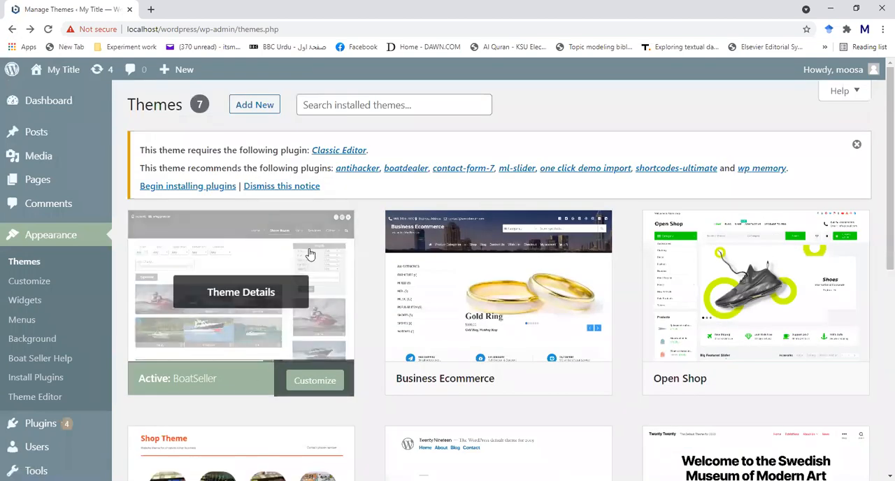
{"action": "scroll", "coordinate": [310, 254], "scroll_direction": "down", "scroll_amount": 2}
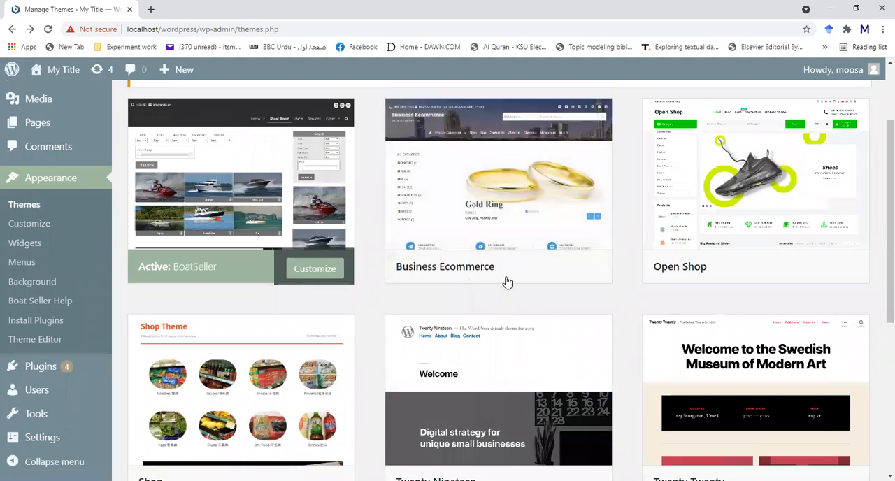
{"action": "left_click", "coordinate": [506, 268]}
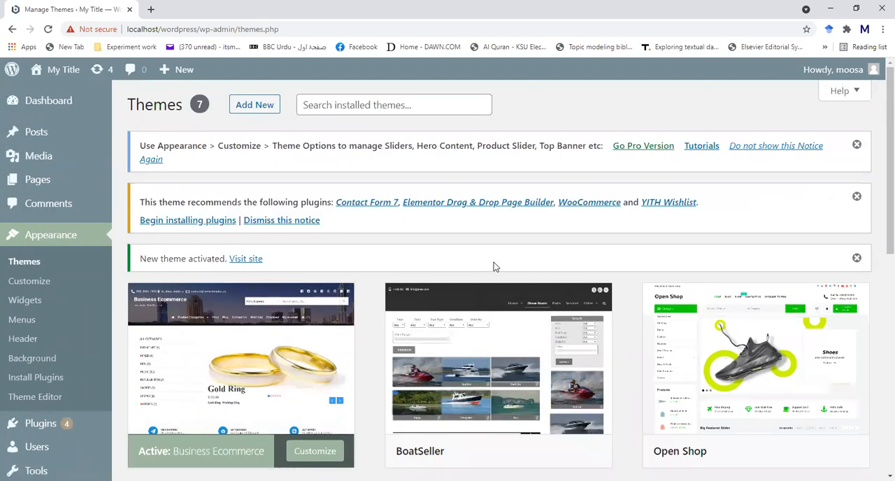
- Visit the site to see it under the Business Ecommerce theme
{"action": "scroll", "coordinate": [425, 297], "scroll_direction": "down", "scroll_amount": 3}
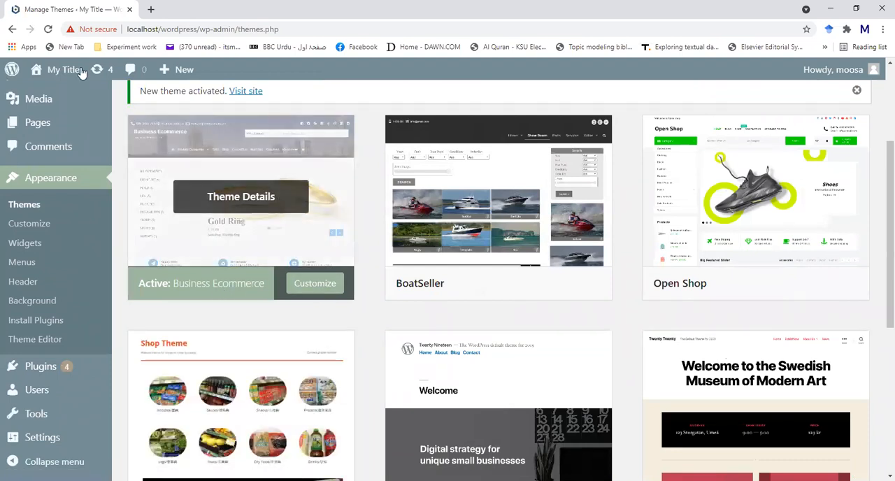
{"action": "mouse_move", "coordinate": [42, 76]}
{"action": "left_click", "coordinate": [41, 95]}
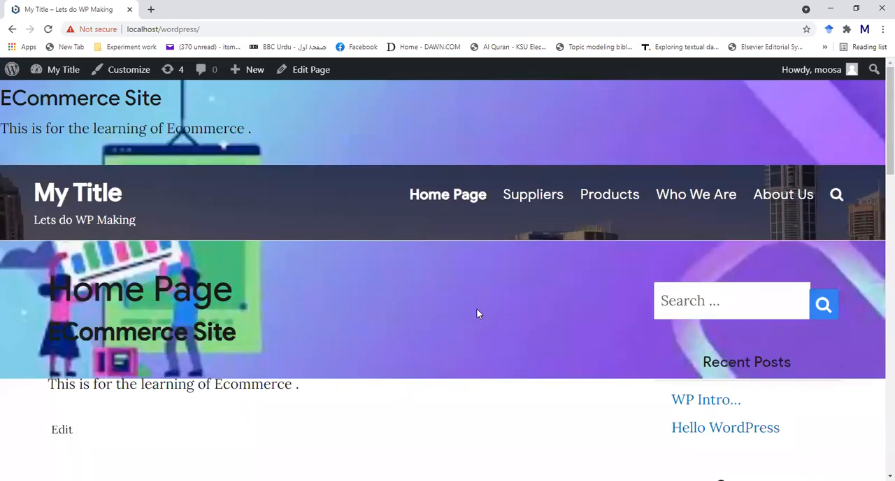
- Examine the home page under the Business Ecommerce theme, including its header, navigation menu, background image and sidebar widgets
{"action": "scroll", "coordinate": [476, 312], "scroll_direction": "down", "scroll_amount": 6}
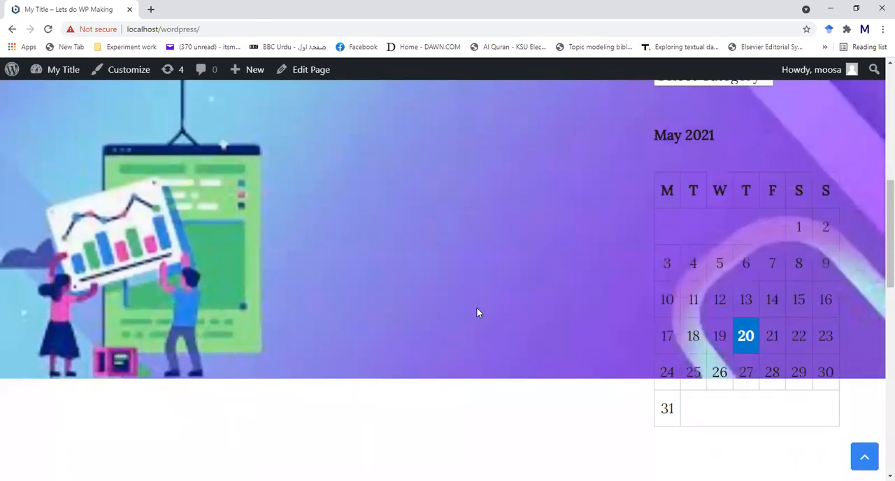
{"action": "scroll", "coordinate": [476, 312], "scroll_direction": "down", "scroll_amount": 8}
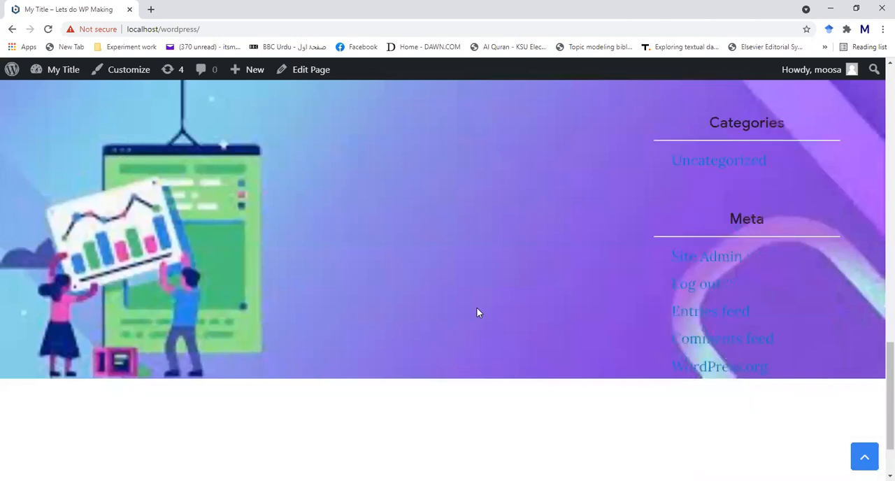
{"action": "scroll", "coordinate": [476, 313], "scroll_direction": "up", "scroll_amount": 15}
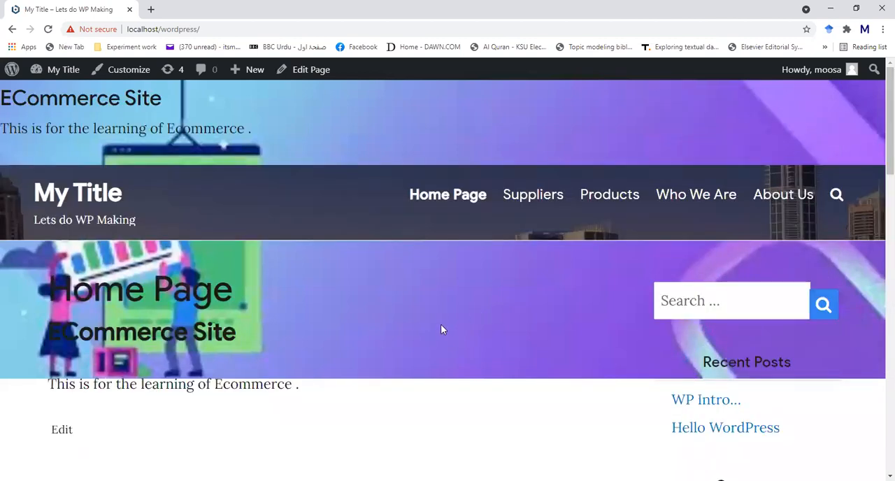
{"action": "scroll", "coordinate": [441, 329], "scroll_direction": "down", "scroll_amount": 5}
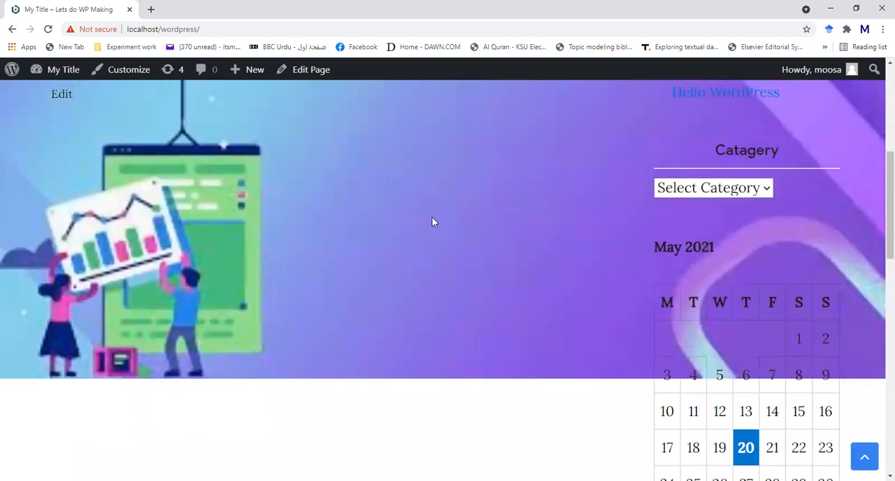
{"action": "scroll", "coordinate": [427, 223], "scroll_direction": "up", "scroll_amount": 4}
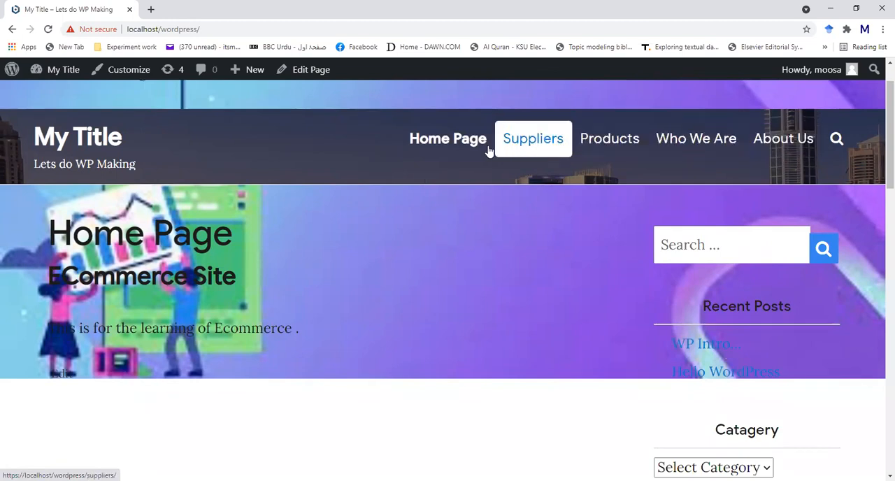
{"action": "scroll", "coordinate": [415, 195], "scroll_direction": "down", "scroll_amount": 4}
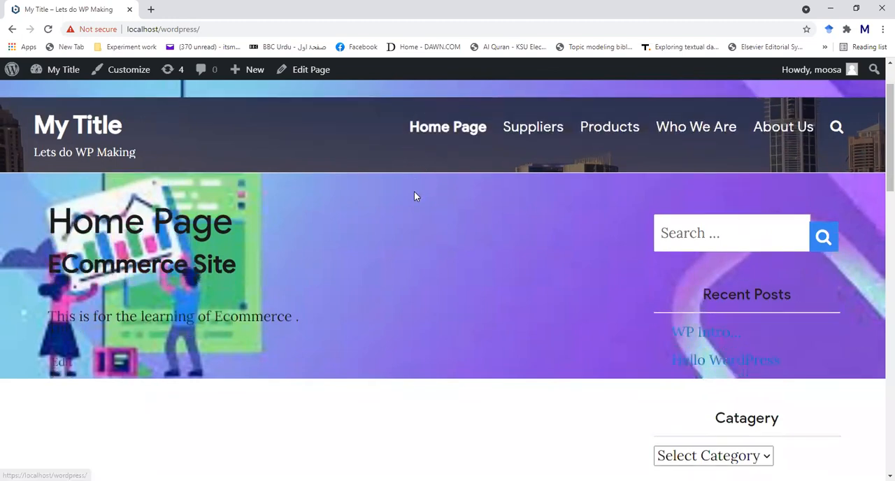
{"action": "scroll", "coordinate": [402, 209], "scroll_direction": "up", "scroll_amount": 1}
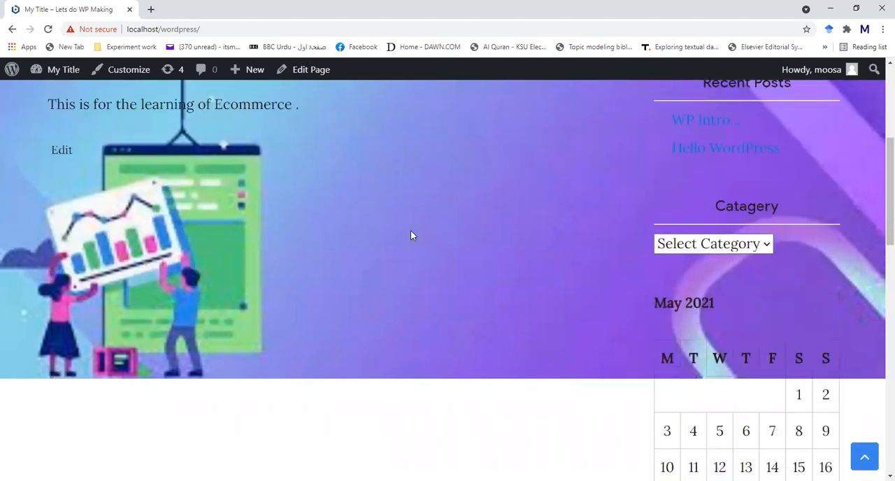
{"action": "scroll", "coordinate": [410, 235], "scroll_direction": "up", "scroll_amount": 2}
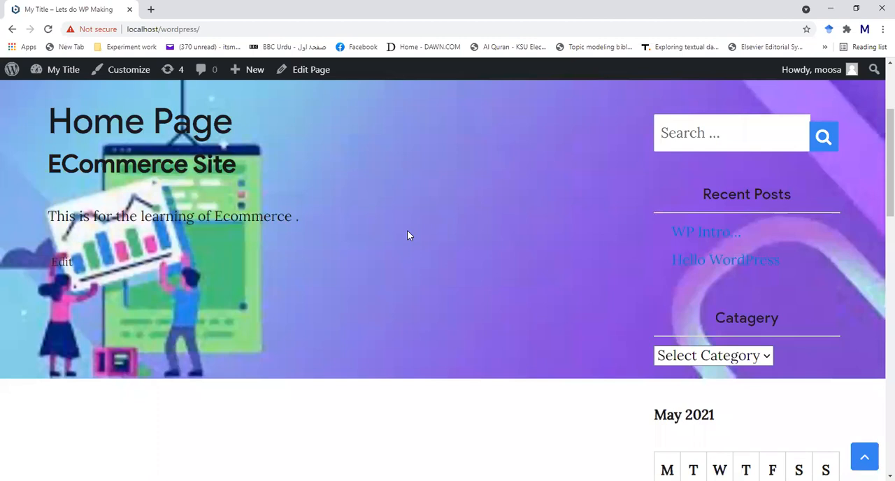
{"action": "scroll", "coordinate": [407, 236], "scroll_direction": "up", "scroll_amount": 2}
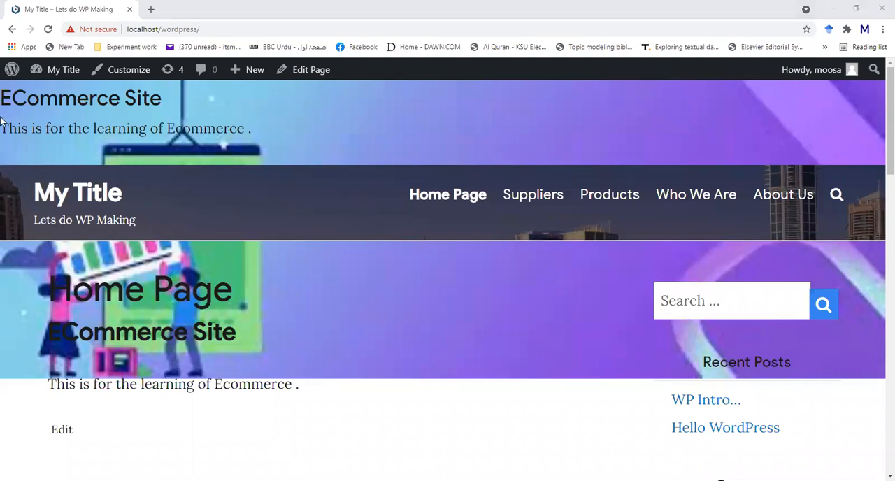
- Return to the WordPress dashboard and open the customizer for the active theme
{"action": "mouse_move", "coordinate": [16, 73]}
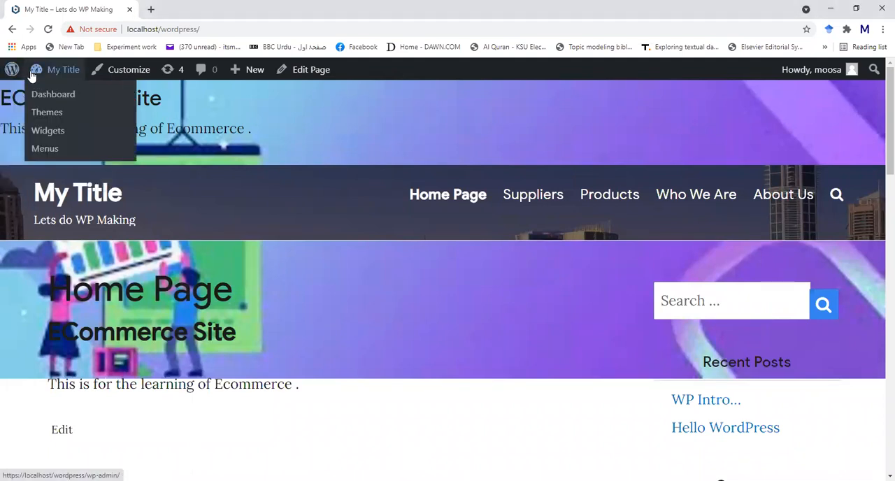
{"action": "left_click", "coordinate": [38, 98]}
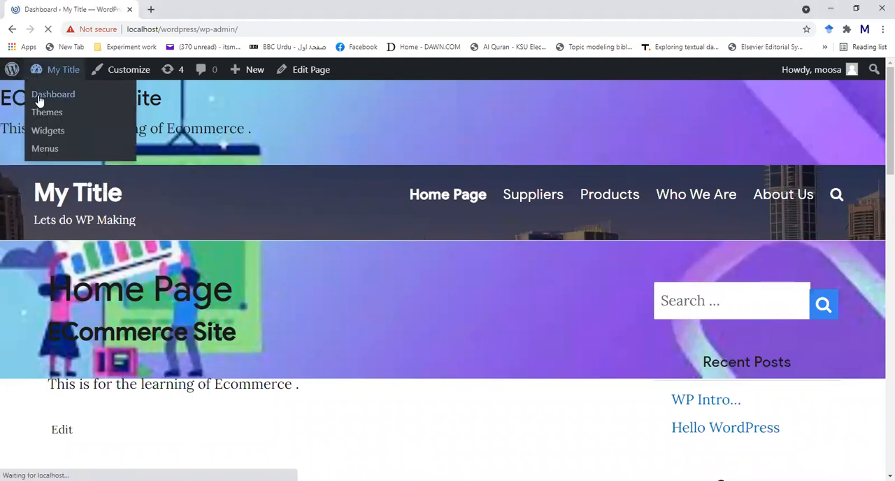
{"action": "mouse_move", "coordinate": [36, 285]}
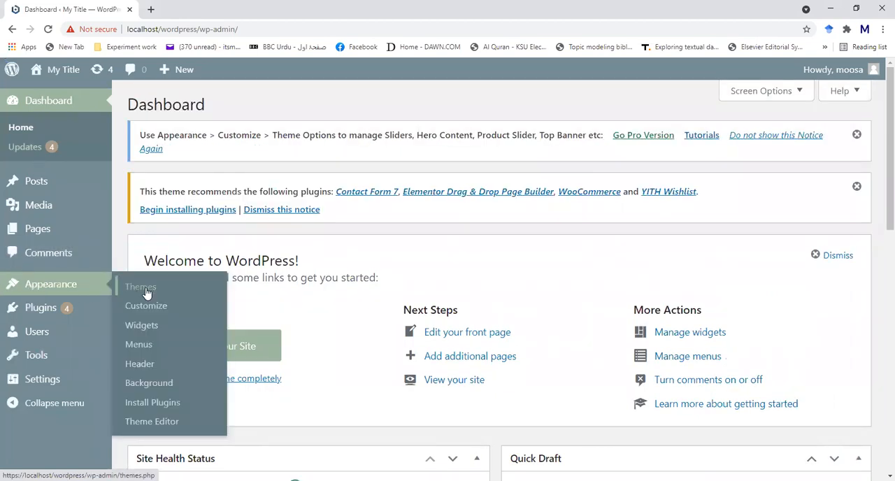
{"action": "left_click", "coordinate": [145, 308]}
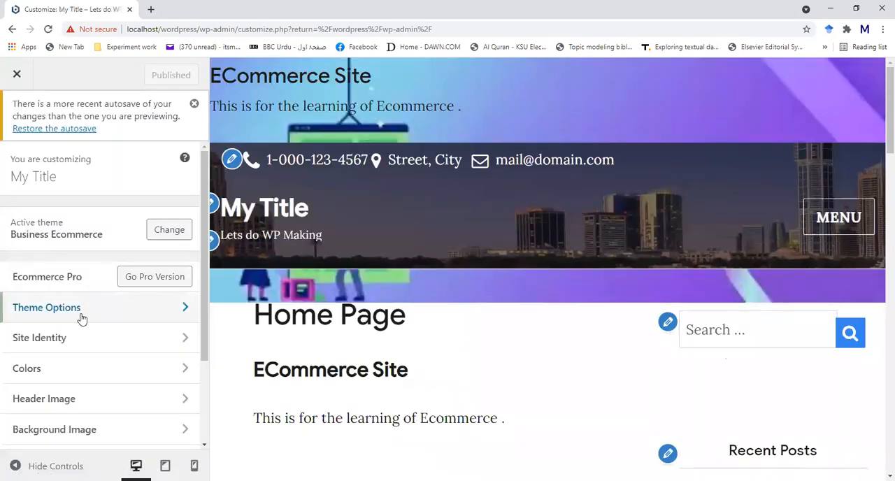
- Open the Theme Header settings within Theme Options and set the header text color to red #ff2d2d
{"action": "left_click", "coordinate": [120, 318]}
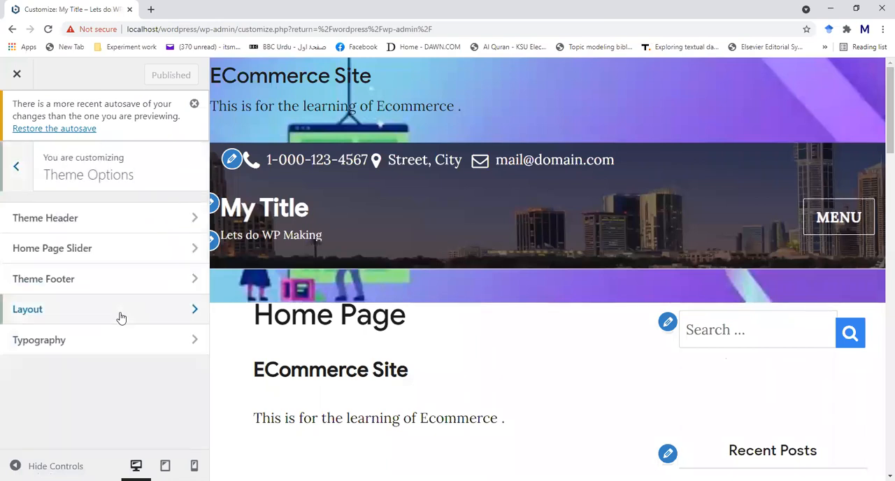
{"action": "left_click", "coordinate": [96, 222]}
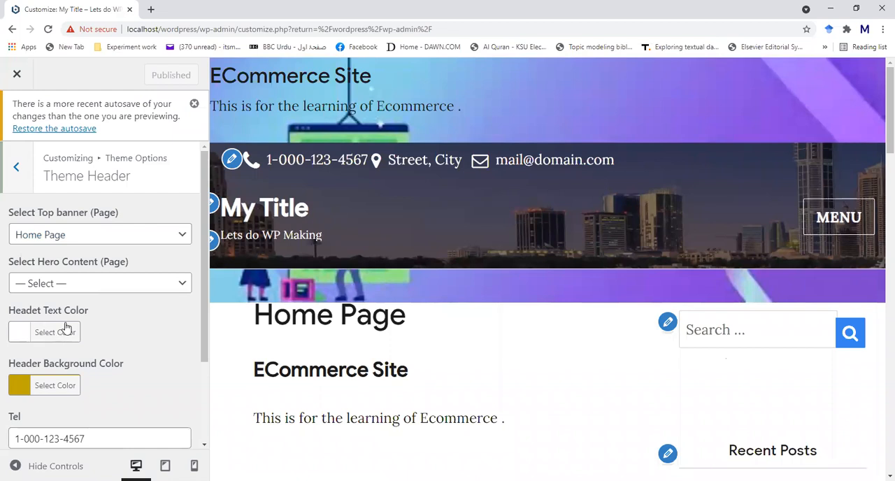
{"action": "left_click", "coordinate": [19, 334]}
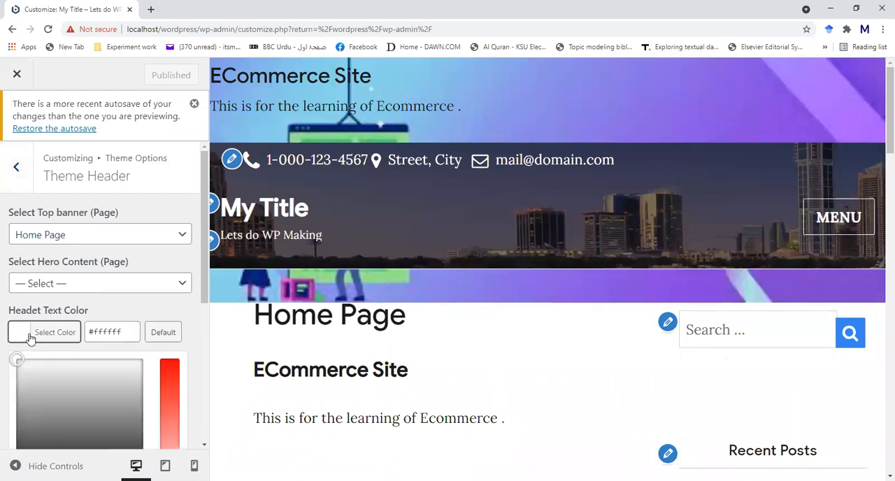
{"action": "left_click", "coordinate": [168, 390]}
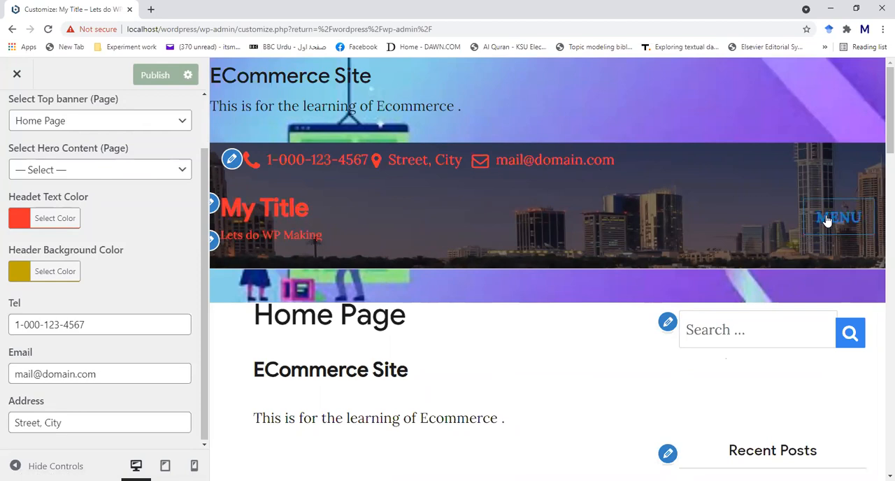
- Try green and teal shades for the header text and set its color to the muted teal #5b8e87
{"action": "left_click", "coordinate": [33, 218]}
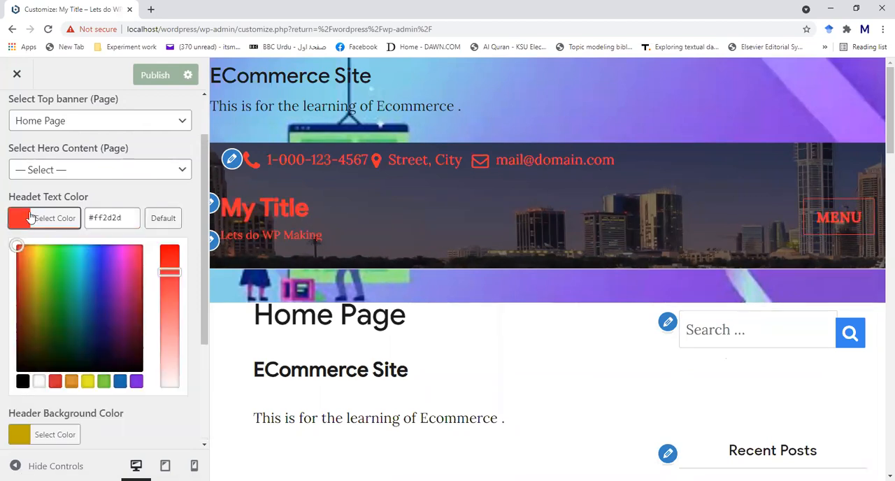
{"action": "left_click", "coordinate": [63, 302]}
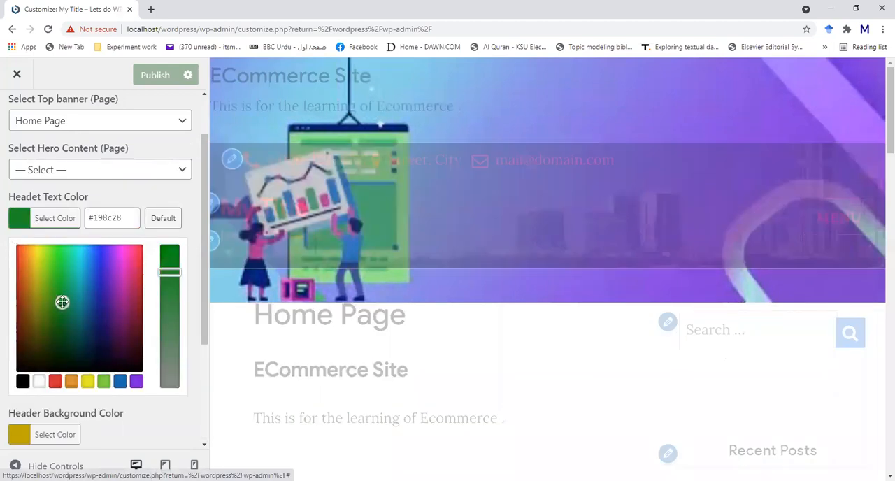
{"action": "left_click", "coordinate": [82, 314]}
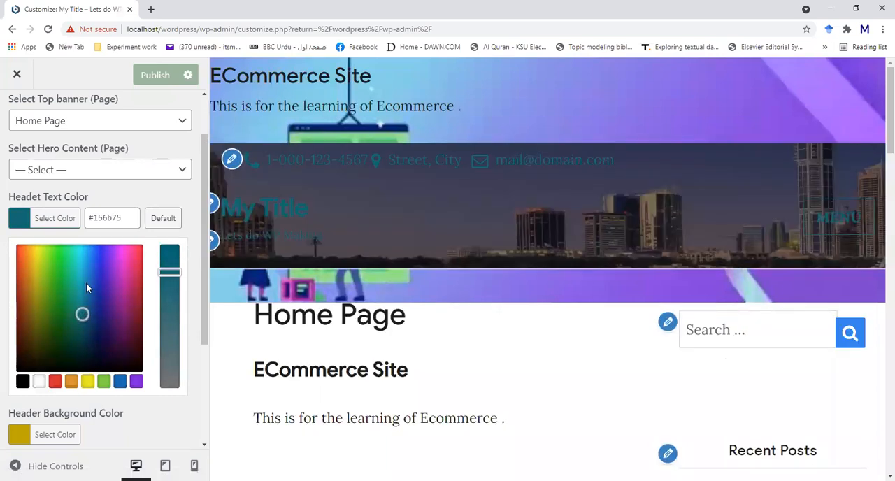
{"action": "left_click_drag", "start_coordinate": [163, 277], "coordinate": [151, 348]}
{"action": "left_click_drag", "start_coordinate": [82, 312], "coordinate": [77, 301]}
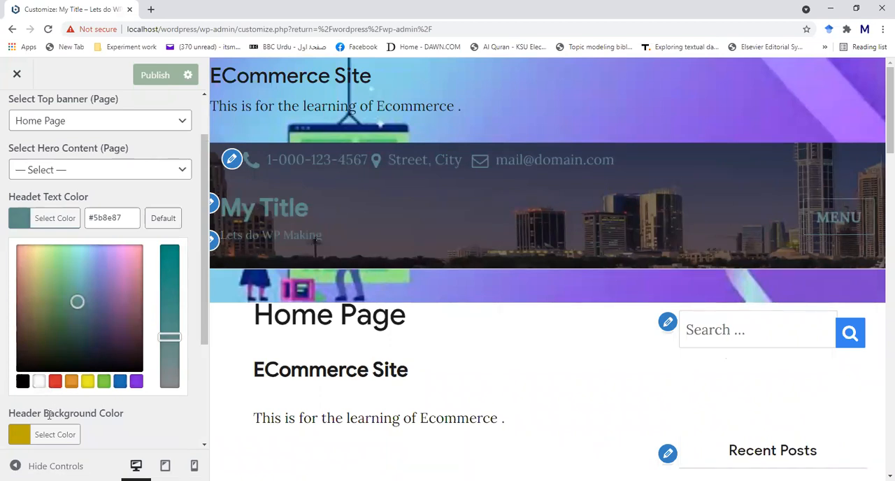
- Replace the placeholder e-mail in the Theme Header settings with the site's contact e-mail
{"action": "scroll", "coordinate": [111, 258], "scroll_direction": "down", "scroll_amount": 3}
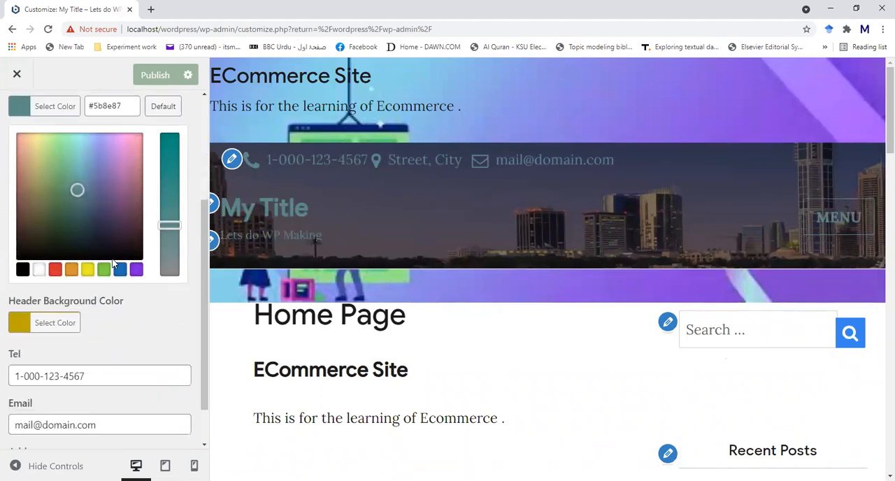
{"action": "left_click", "coordinate": [98, 375]}
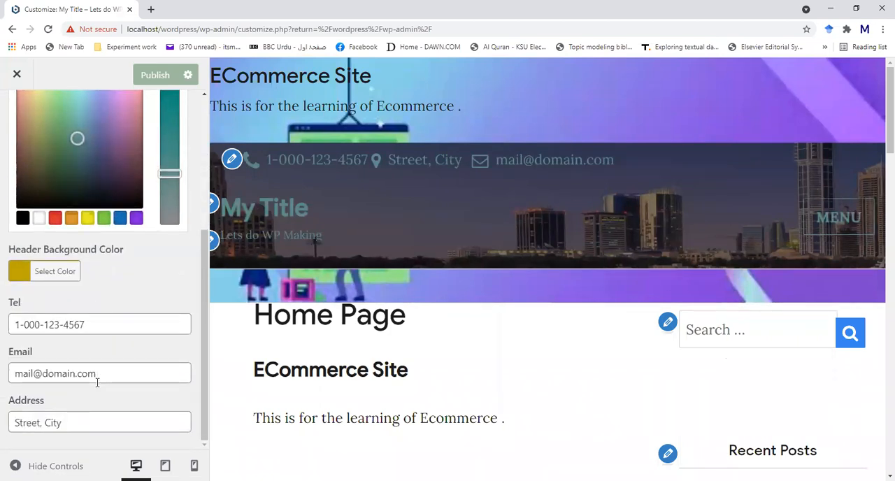
{"action": "left_click", "coordinate": [107, 377]}
{"action": "key", "text": "BackSpace"}
{"action": "key", "text": "BackSpace"}
{"action": "key", "text": "BackSpace"}
{"action": "key", "text": "BackSpace"}
{"action": "key", "text": "BackSpace"}
{"action": "key", "text": "BackSpace"}
{"action": "key", "text": "BackSpace"}
{"action": "key", "text": "BackSpace"}
{"action": "key", "text": "BackSpace"}
{"action": "key", "text": "BackSpace"}
{"action": "key", "text": "BackSpace"}
{"action": "key", "text": "BackSpace"}
{"action": "key", "text": "BackSpace"}
{"action": "key", "text": "BackSpace"}
{"action": "key", "text": "BackSpace"}
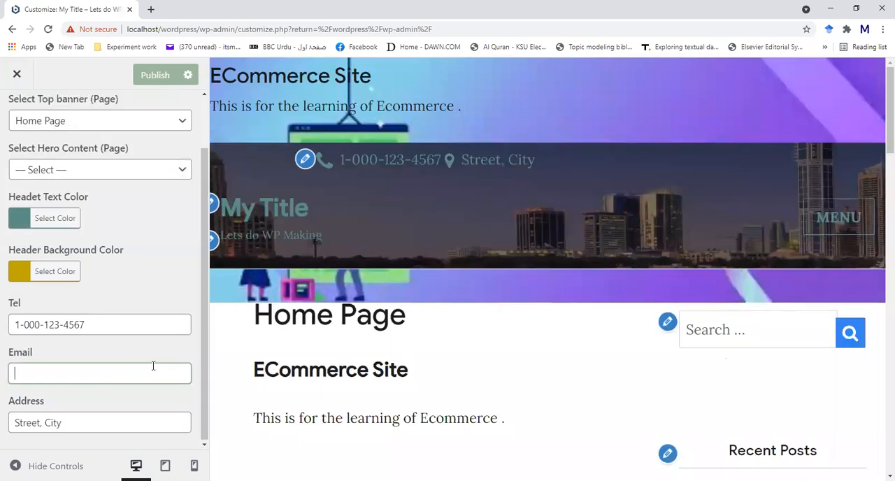
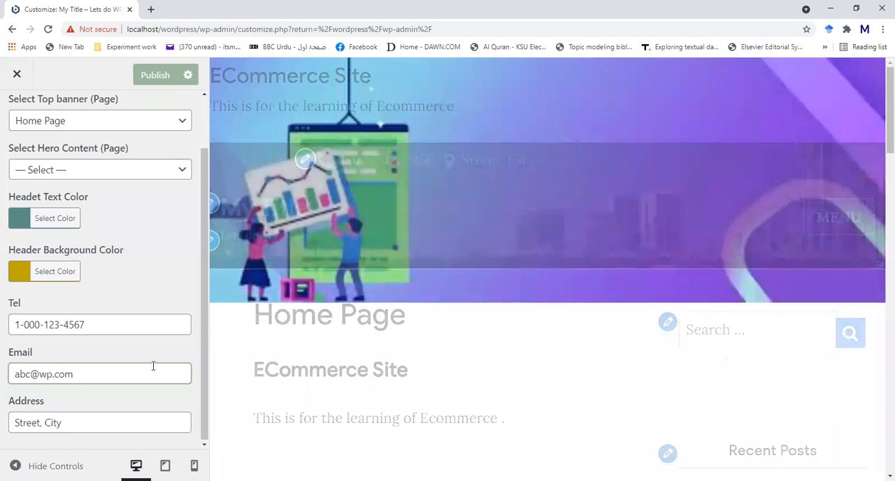
- Replace the placeholder address in the Theme Header settings with the site's city and country
{"action": "left_click", "coordinate": [106, 421]}
{"action": "key", "text": "BackSpace"}
{"action": "key", "text": "BackSpace"}
{"action": "key", "text": "BackSpace"}
{"action": "key", "text": "BackSpace"}
{"action": "key", "text": "BackSpace"}
{"action": "key", "text": "BackSpace"}
{"action": "key", "text": "BackSpace"}
{"action": "key", "text": "BackSpace"}
{"action": "key", "text": "BackSpace"}
{"action": "key", "text": "BackSpace"}
{"action": "key", "text": "BackSpace"}
{"action": "key", "text": "BackSpace"}
{"action": "type", "text": "BWp"}
{"action": "key", "text": "BackSpace"}
{"action": "type", "text": "P, Pakistan"}
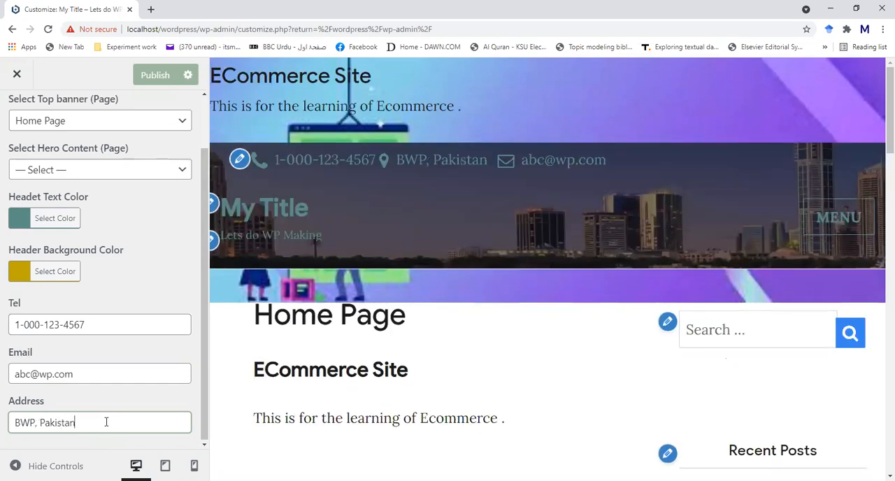
- Replace the header's telephone entry with the site's phone number and publish the theme changes
{"action": "left_click", "coordinate": [111, 322]}
{"action": "triple_click", "coordinate": [111, 322]}
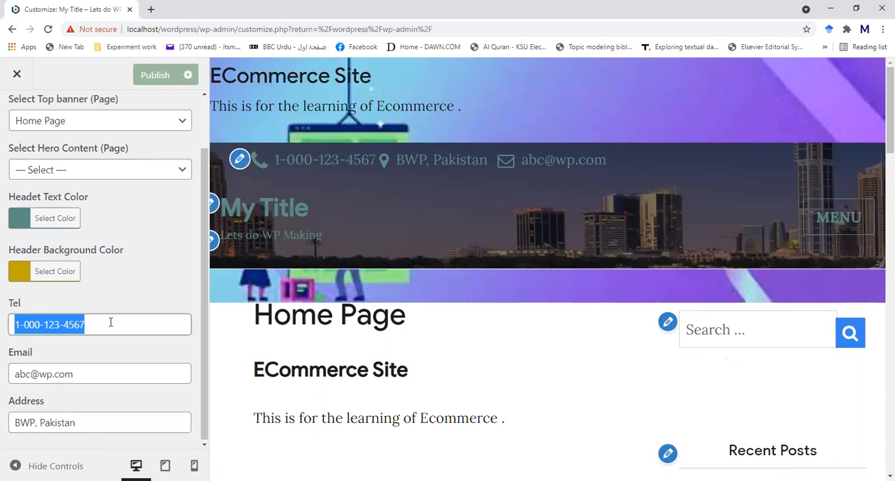
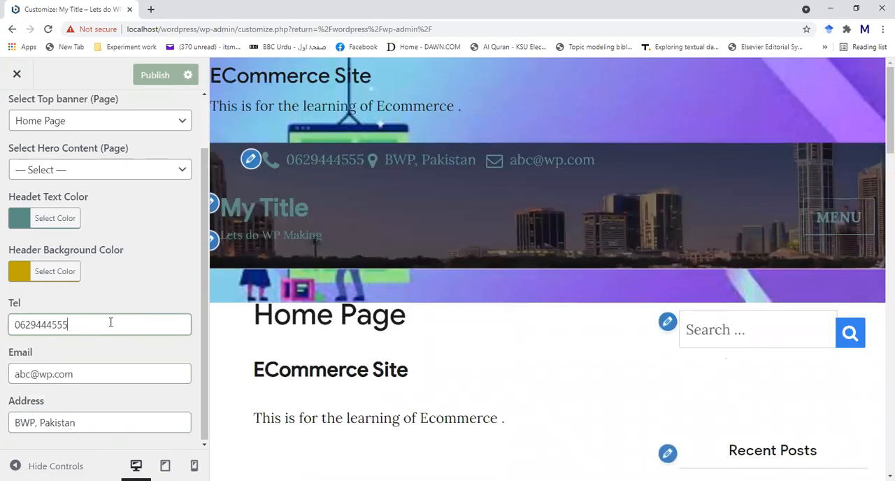
{"action": "left_click", "coordinate": [152, 75]}
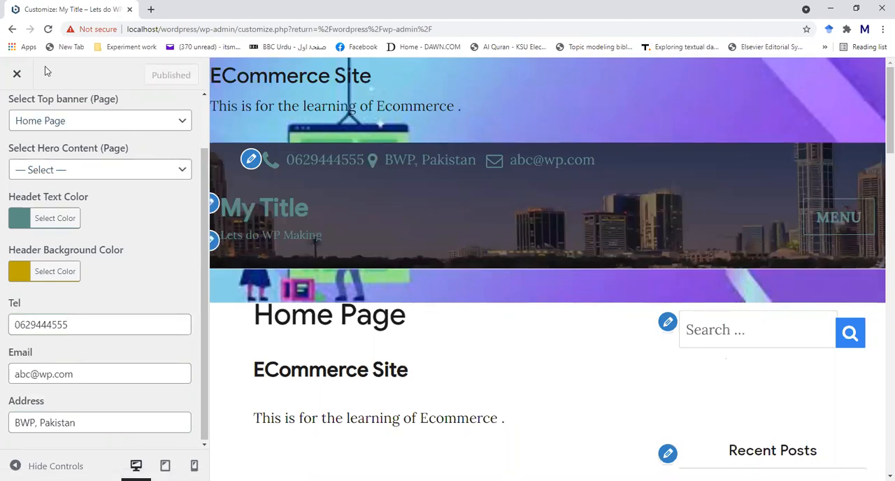
- Close the customizer and visit the site to examine the home page with its customized header
{"action": "left_click", "coordinate": [16, 74]}
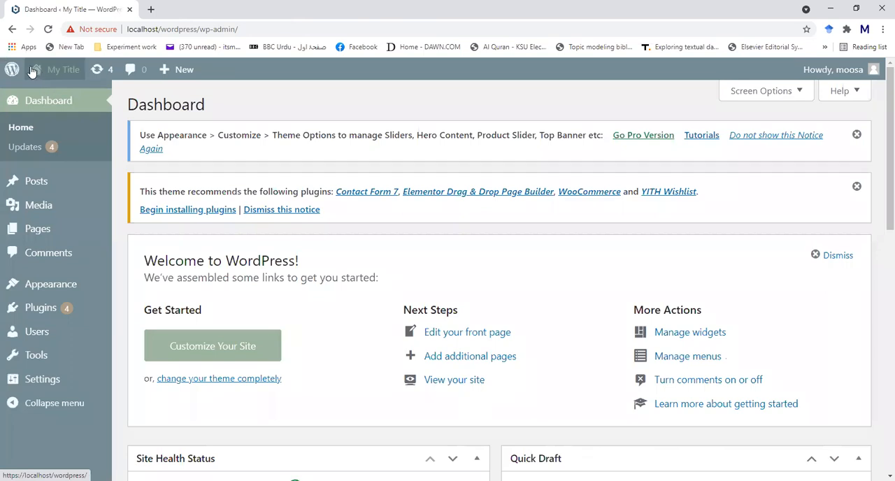
{"action": "mouse_move", "coordinate": [31, 72]}
{"action": "left_click", "coordinate": [33, 95]}
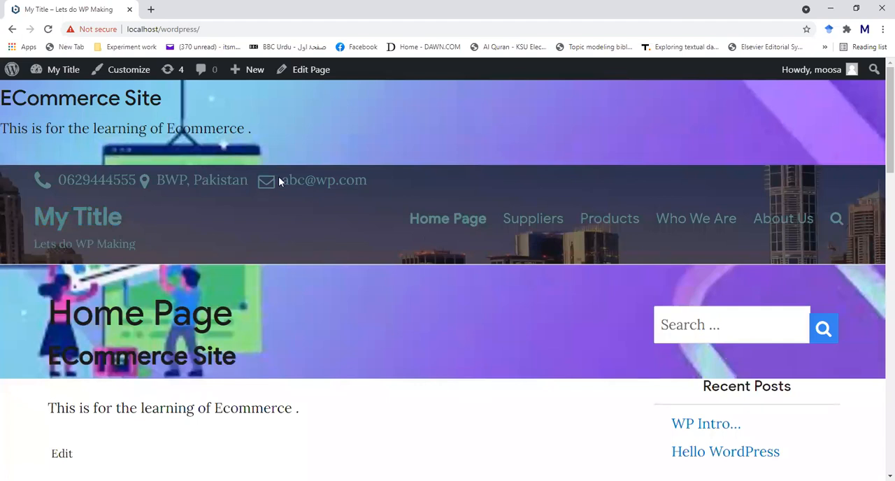
{"action": "scroll", "coordinate": [421, 297], "scroll_direction": "down", "scroll_amount": 3}
{"action": "scroll", "coordinate": [422, 302], "scroll_direction": "down", "scroll_amount": 3}
{"action": "scroll", "coordinate": [421, 302], "scroll_direction": "up", "scroll_amount": 5}
- Go to the installed themes, look through them and activate the Open Shop theme
{"action": "mouse_move", "coordinate": [58, 75]}
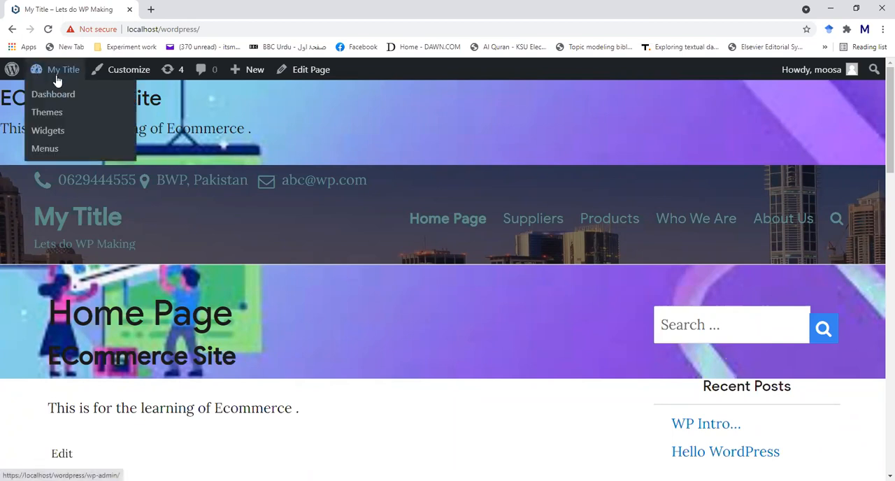
{"action": "left_click", "coordinate": [46, 112]}
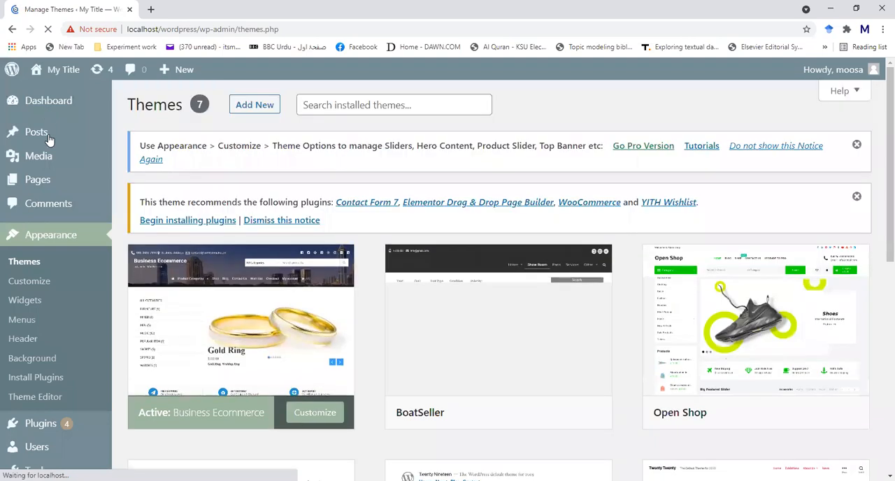
{"action": "left_click", "coordinate": [28, 263]}
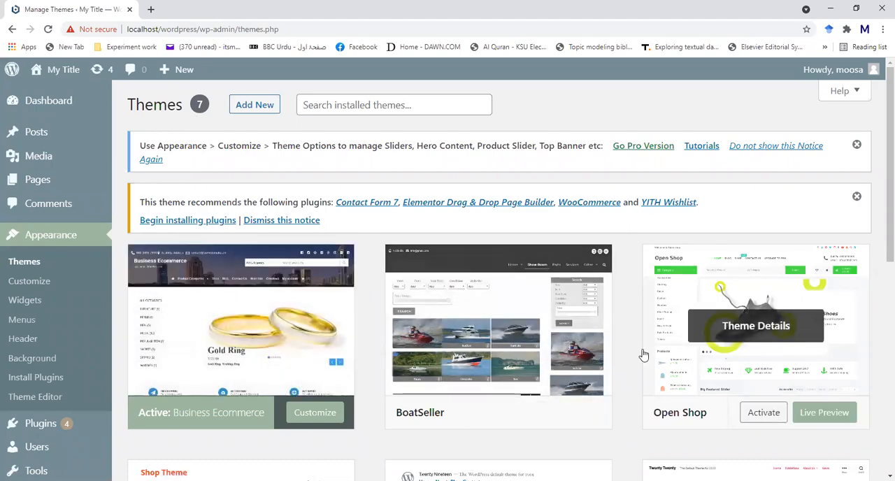
{"action": "scroll", "coordinate": [778, 324], "scroll_direction": "down", "scroll_amount": 2}
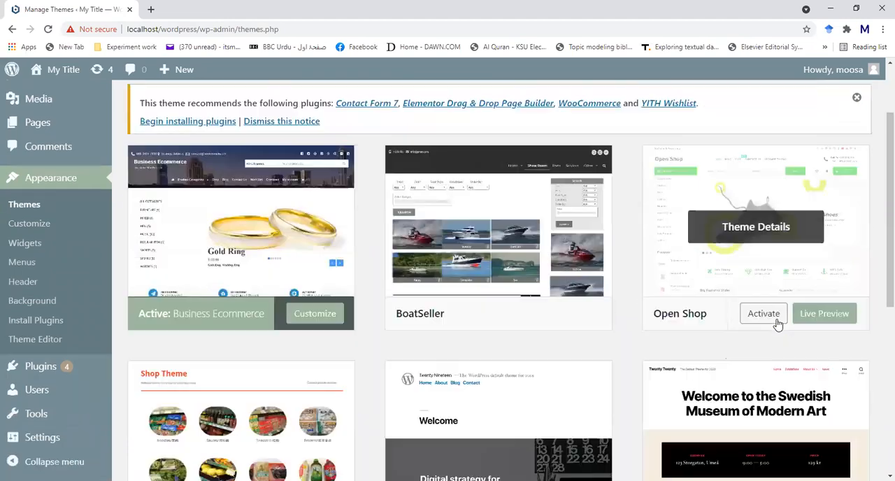
{"action": "scroll", "coordinate": [777, 323], "scroll_direction": "down", "scroll_amount": 5}
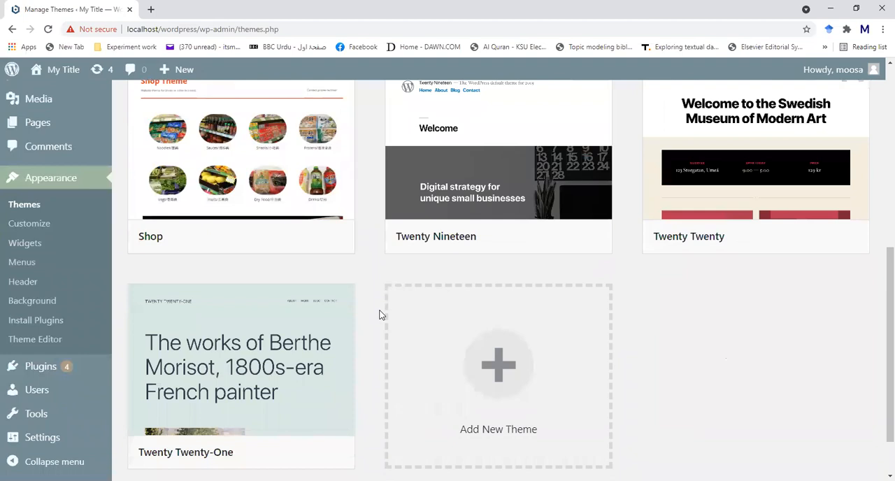
{"action": "scroll", "coordinate": [692, 354], "scroll_direction": "up", "scroll_amount": 7}
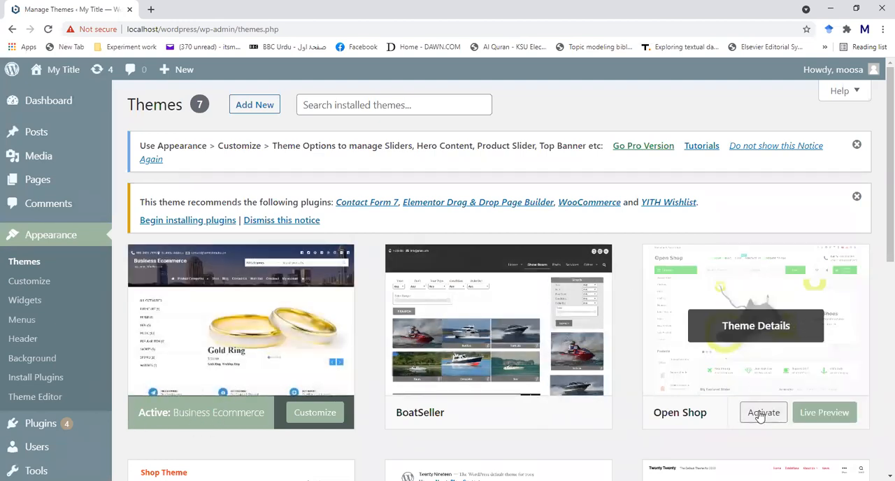
{"action": "left_click", "coordinate": [760, 414]}
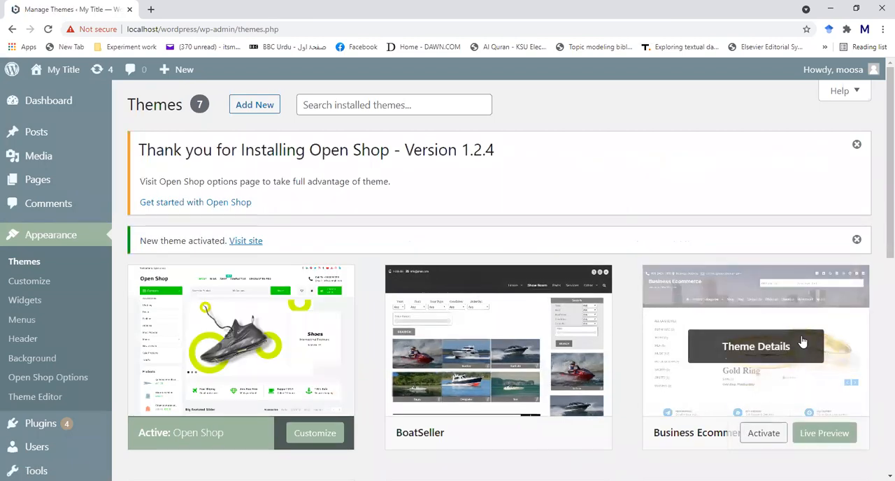
- Open the customizer for the active Open Shop theme and go to its Layout settings
{"action": "scroll", "coordinate": [239, 321], "scroll_direction": "down", "scroll_amount": 3}
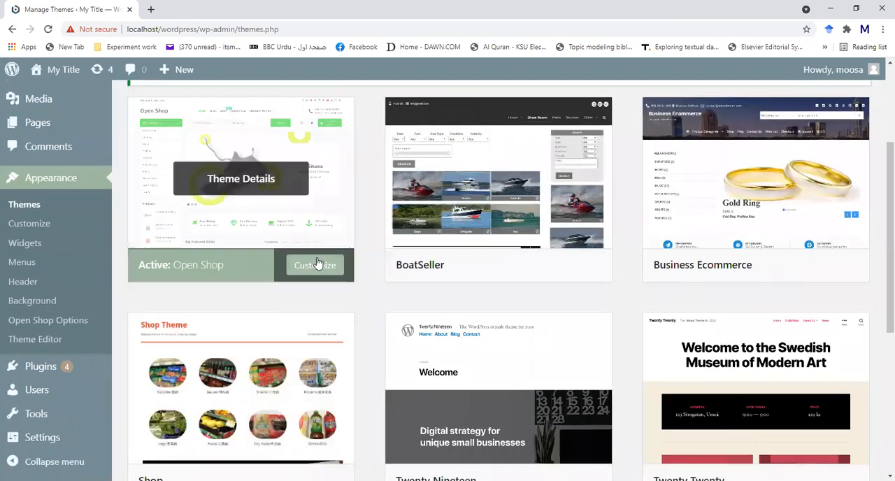
{"action": "left_click", "coordinate": [313, 264]}
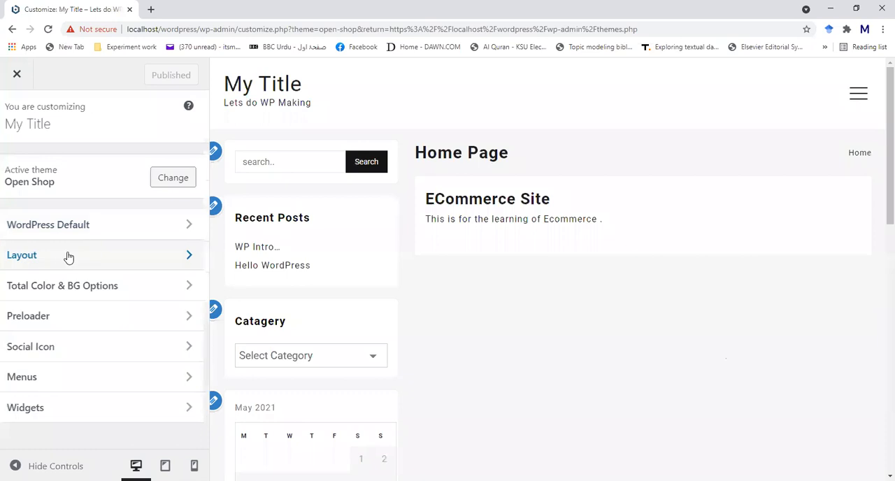
{"action": "left_click", "coordinate": [68, 257]}
{"action": "left_click", "coordinate": [14, 127]}
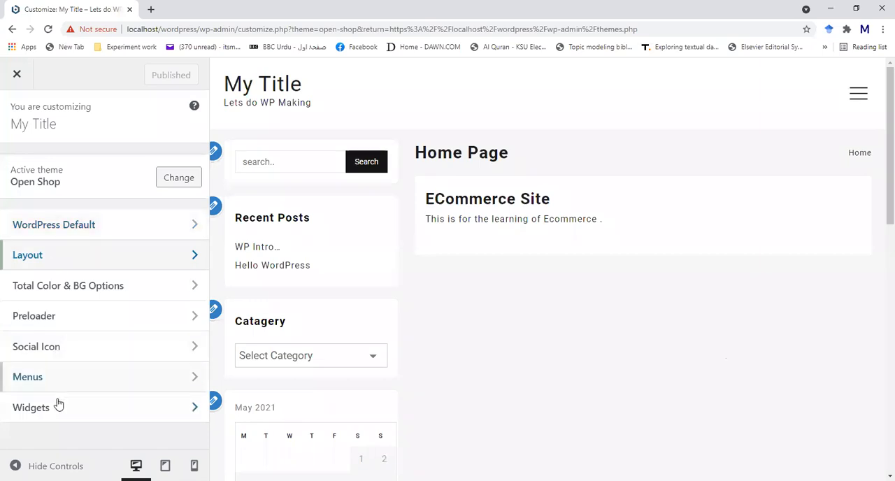
{"action": "left_click", "coordinate": [57, 261]}
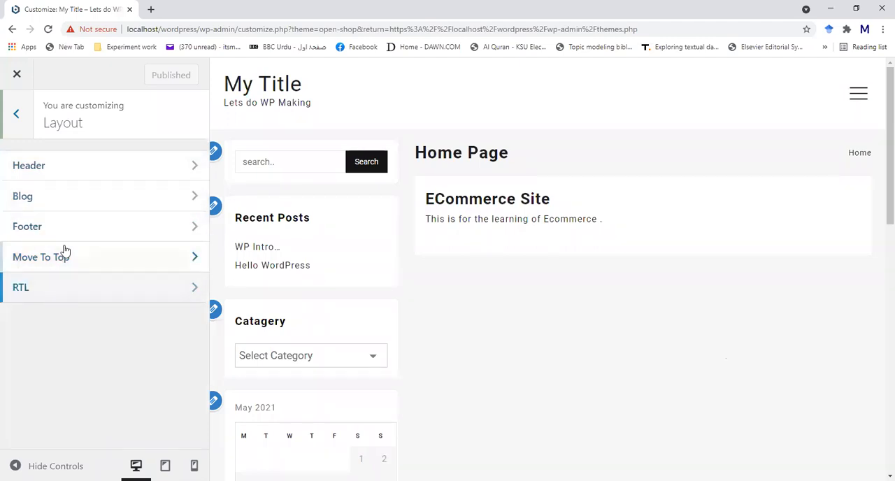
- Open the Header layout settings and look at the Above Header layout choices
{"action": "left_click", "coordinate": [65, 168]}
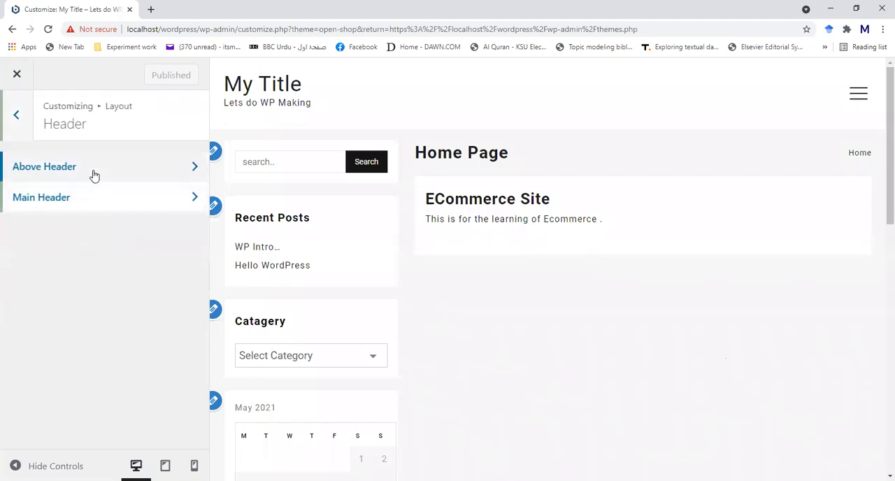
{"action": "left_click", "coordinate": [93, 173]}
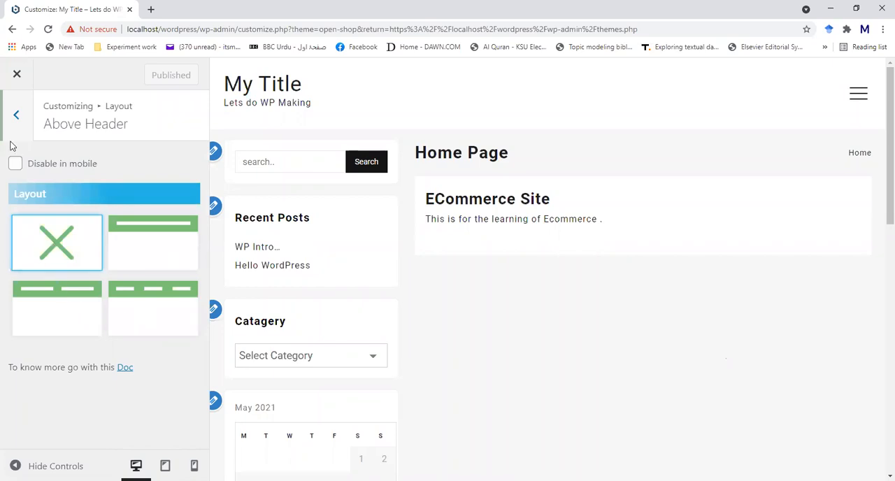
{"action": "left_click", "coordinate": [17, 118]}
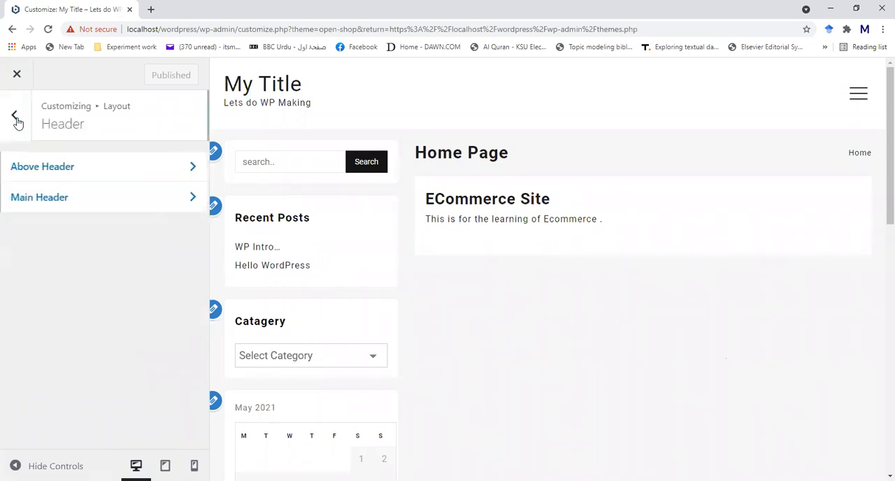
- Review the Main Header options, including header layout, menu alignment, mobile menu and sticky header
{"action": "left_click", "coordinate": [65, 199]}
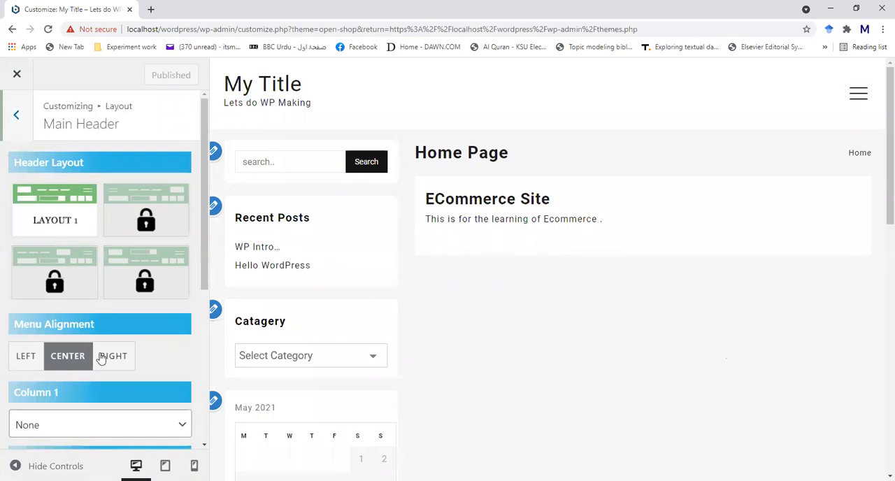
{"action": "scroll", "coordinate": [56, 336], "scroll_direction": "down", "scroll_amount": 1}
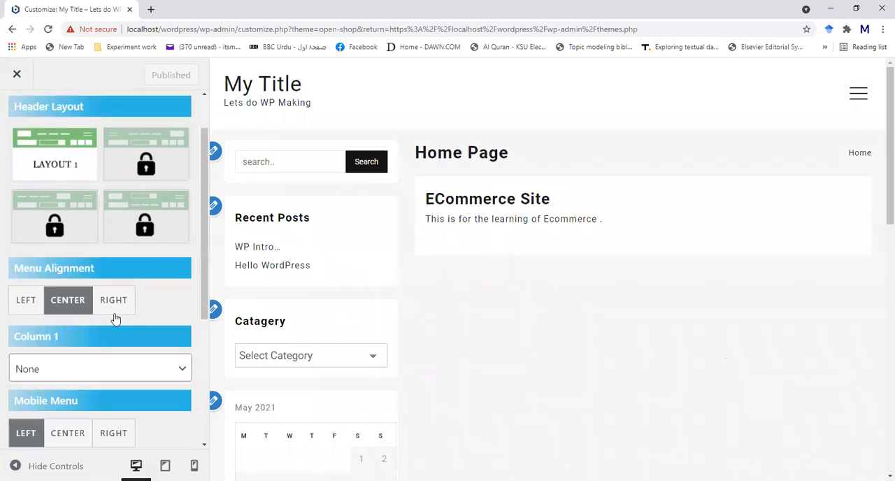
{"action": "scroll", "coordinate": [115, 318], "scroll_direction": "down", "scroll_amount": 2}
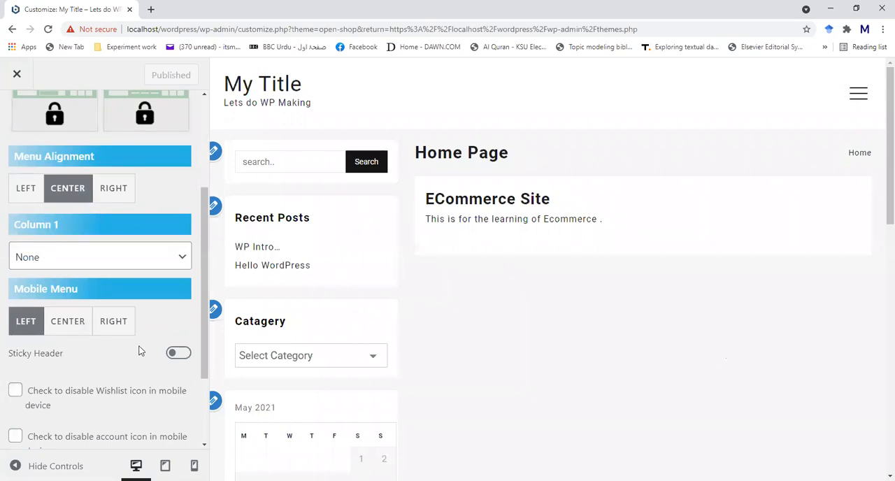
{"action": "scroll", "coordinate": [139, 351], "scroll_direction": "down", "scroll_amount": 2}
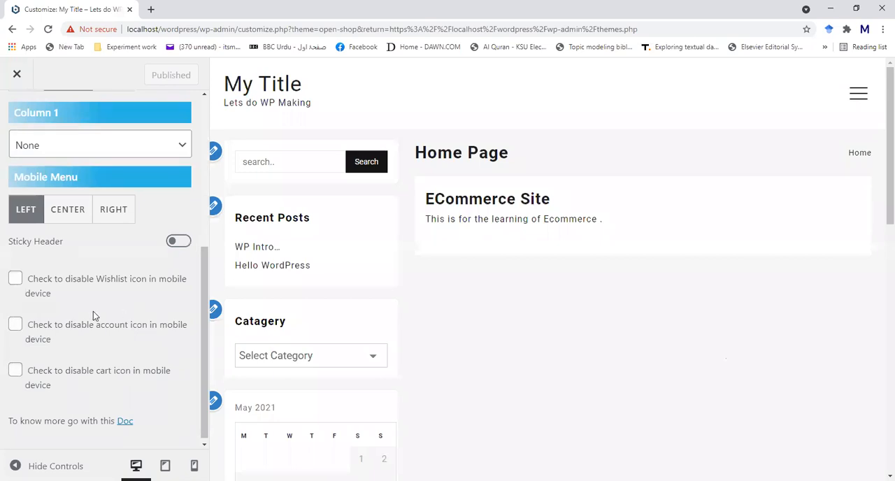
{"action": "scroll", "coordinate": [103, 378], "scroll_direction": "up", "scroll_amount": 4}
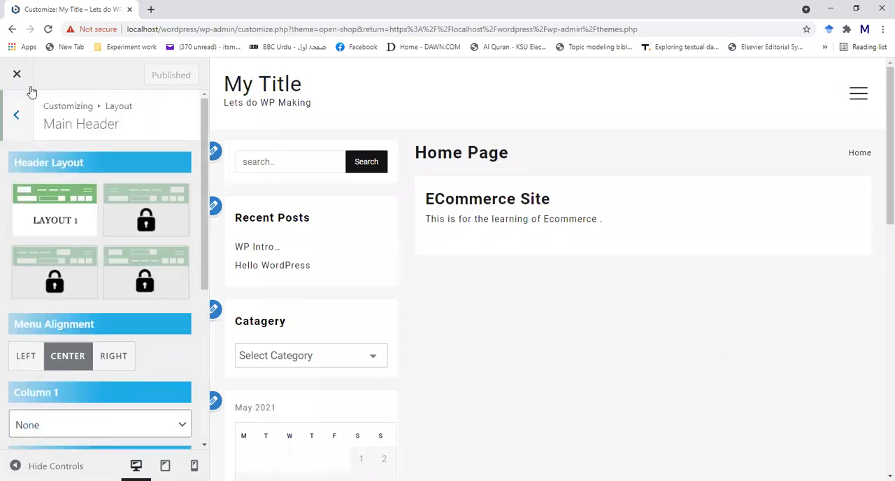
{"action": "left_click", "coordinate": [16, 116]}
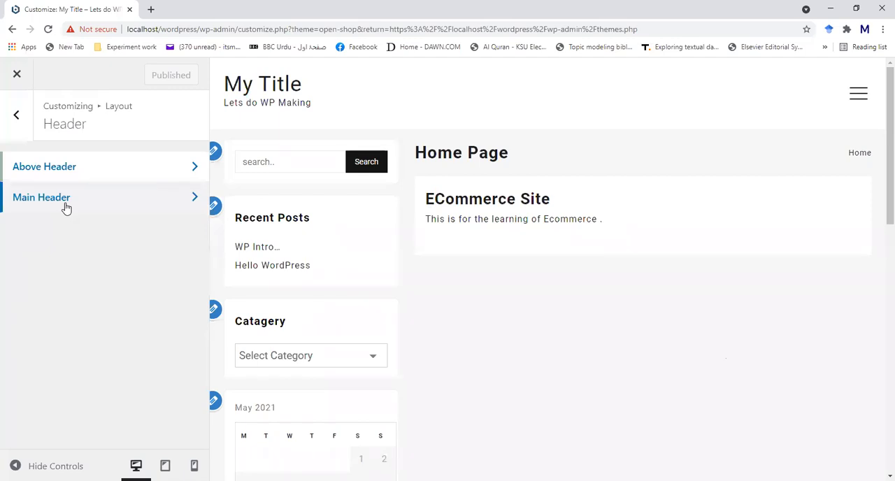
- Return to the Layout settings and view the Blog options for post content, excerpt length and pagination
{"action": "left_click", "coordinate": [16, 114]}
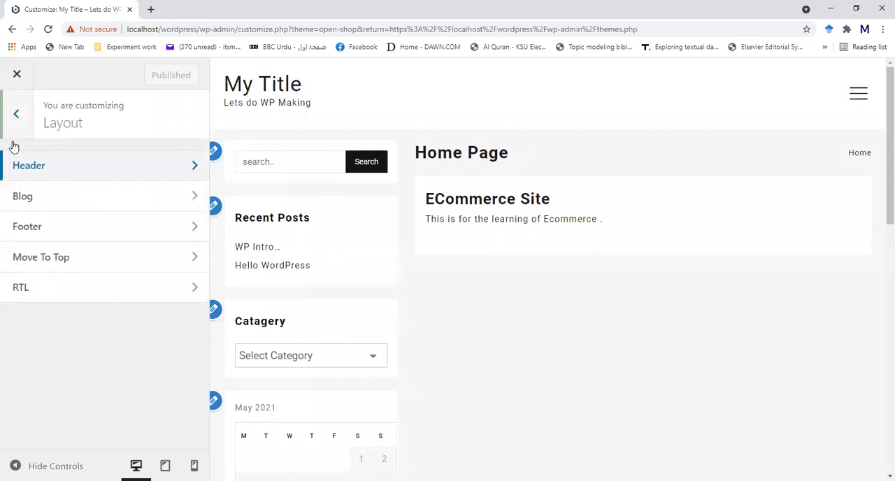
{"action": "left_click", "coordinate": [19, 198]}
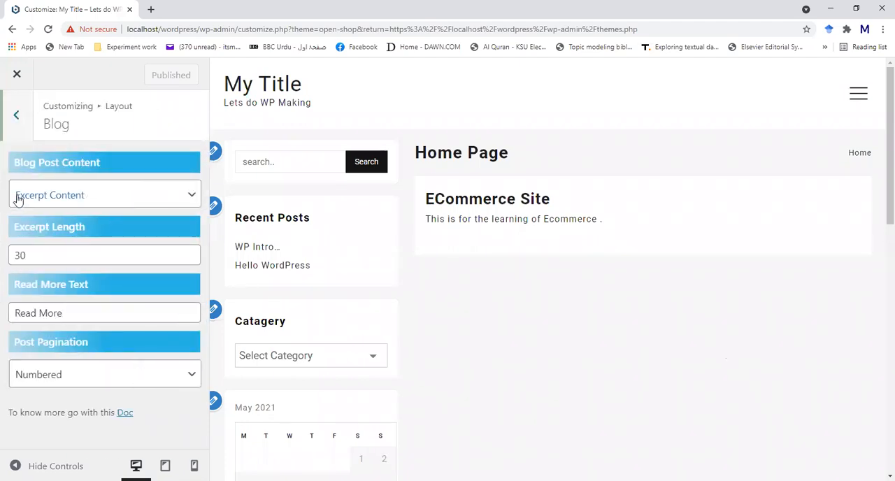
- View the Footer sections in the Layout settings and return to the main customizer settings
{"action": "left_click", "coordinate": [16, 116]}
{"action": "left_click", "coordinate": [21, 236]}
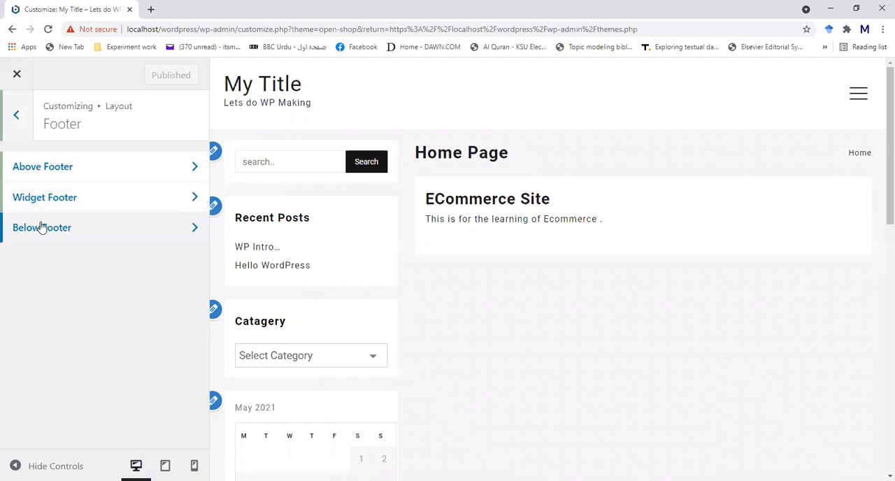
{"action": "left_click", "coordinate": [23, 127]}
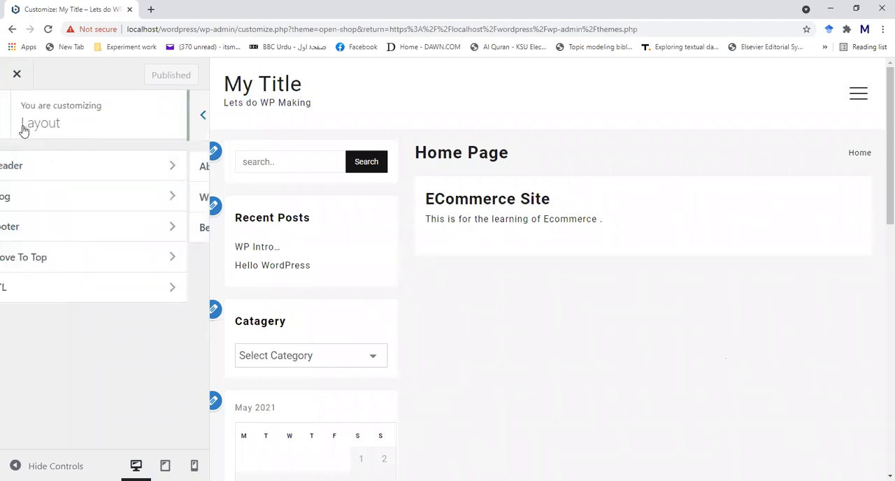
{"action": "left_click", "coordinate": [16, 116]}
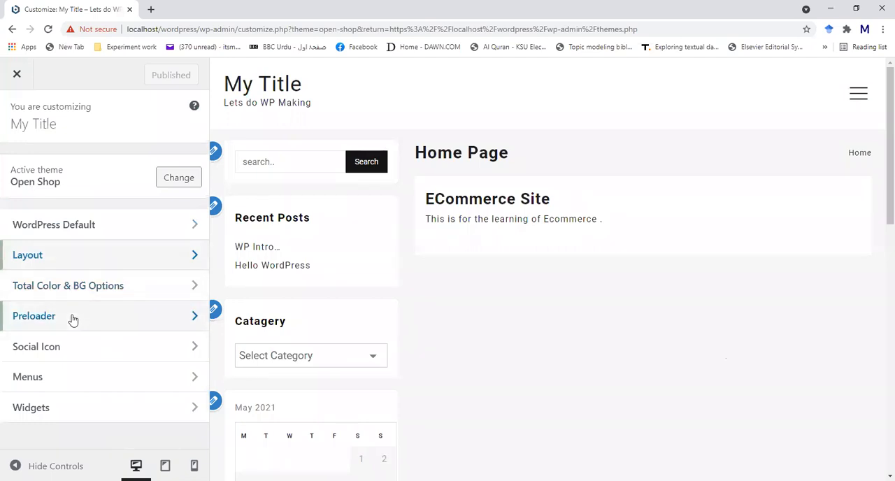
- Review the Global Colors and Header sections of Total Color & BG Options, returning to the main customizer settings
{"action": "left_click", "coordinate": [75, 286]}
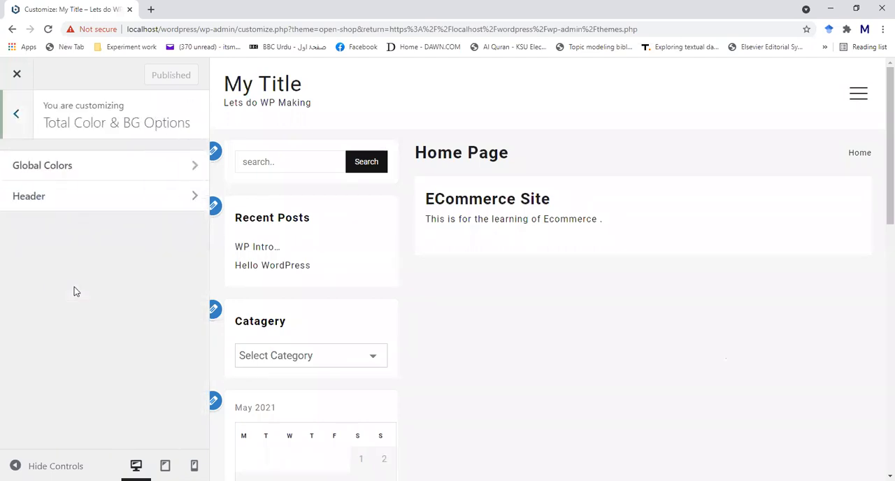
{"action": "left_click", "coordinate": [94, 171]}
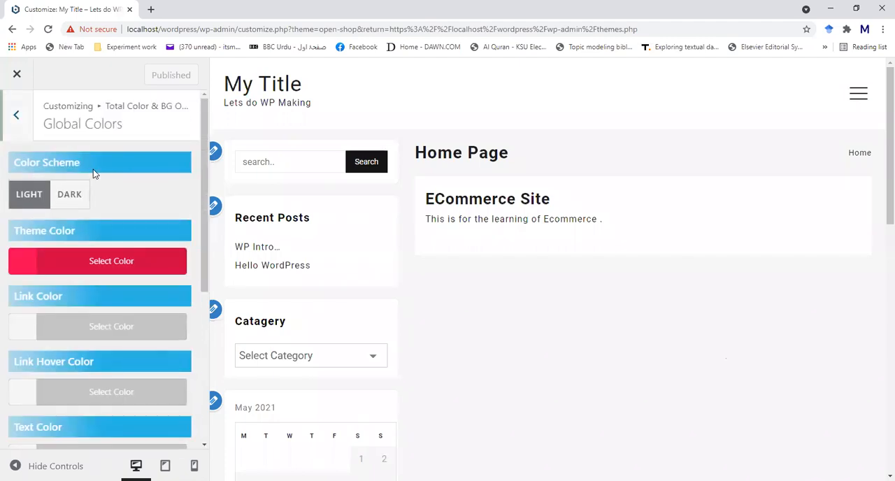
{"action": "left_click", "coordinate": [16, 115]}
{"action": "left_click", "coordinate": [40, 204]}
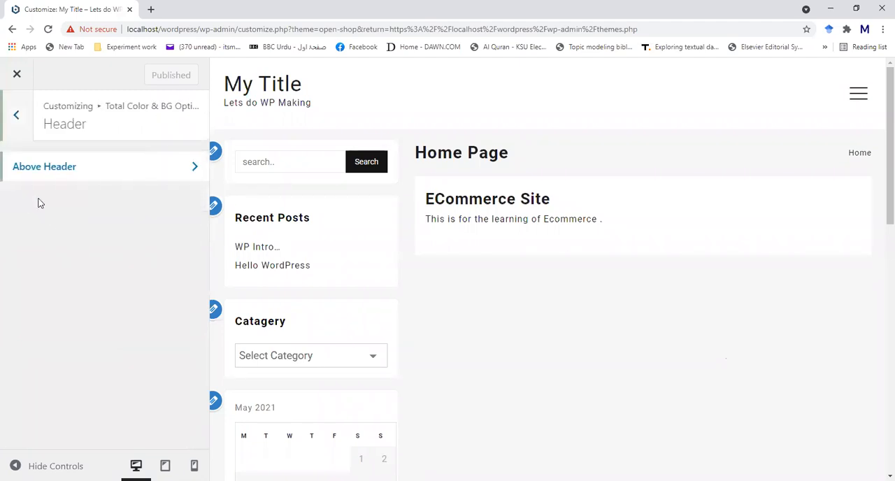
{"action": "left_click", "coordinate": [16, 115]}
{"action": "left_click", "coordinate": [16, 117]}
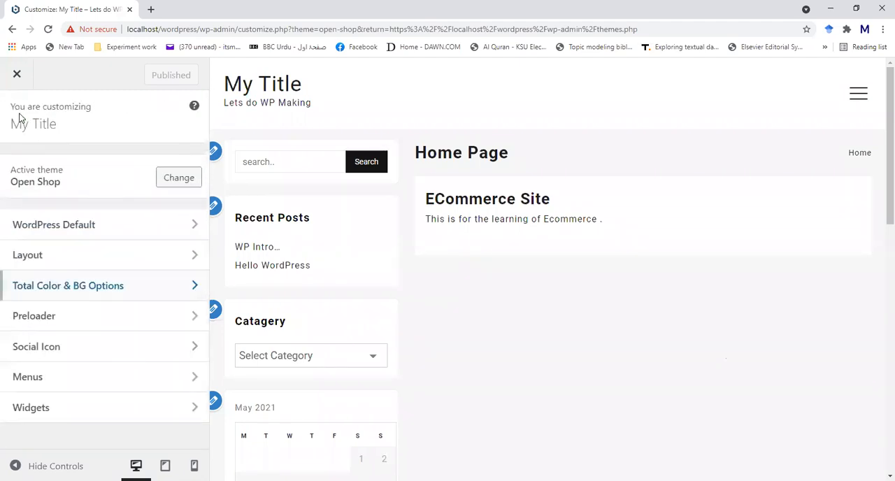
- Close the customizer and open the Products page on the live site
{"action": "left_click", "coordinate": [16, 75]}
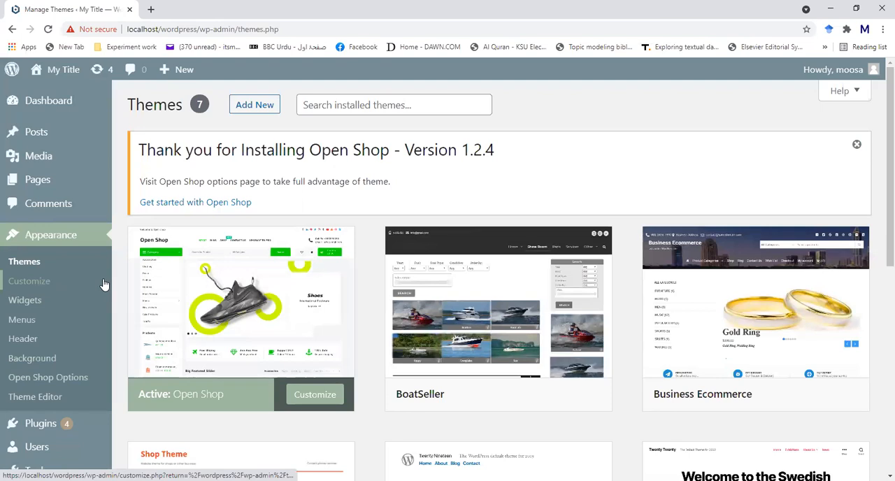
{"action": "left_click", "coordinate": [35, 73]}
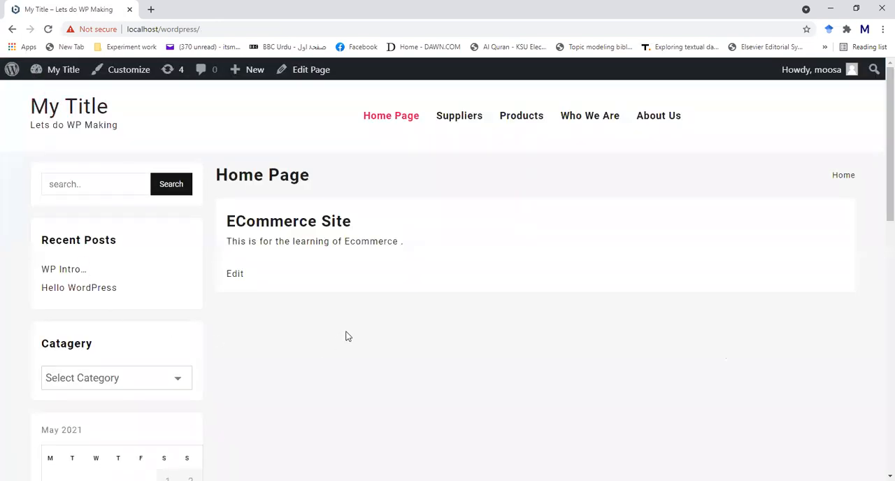
{"action": "left_click", "coordinate": [525, 124]}
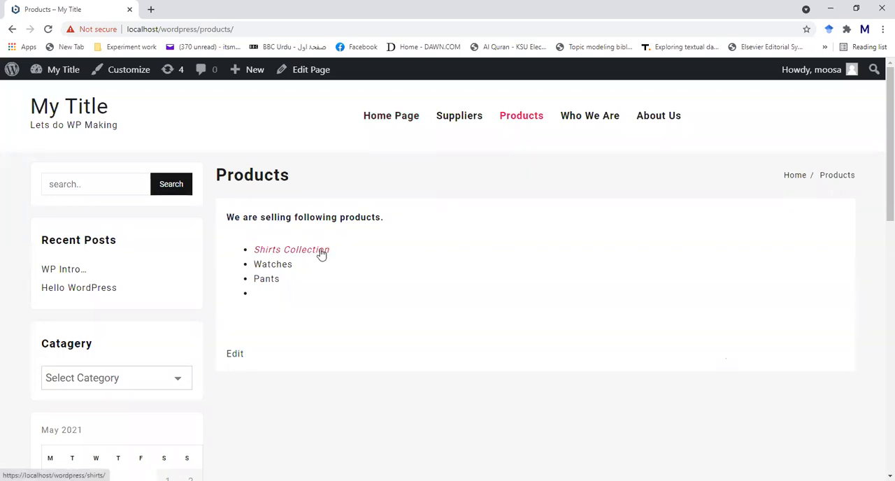
- Inspect the product list entries, view the linked Shirts Collection page, and return to the Products page
{"action": "double_click", "coordinate": [272, 265]}
{"action": "left_click", "coordinate": [272, 268]}
{"action": "double_click", "coordinate": [267, 279]}
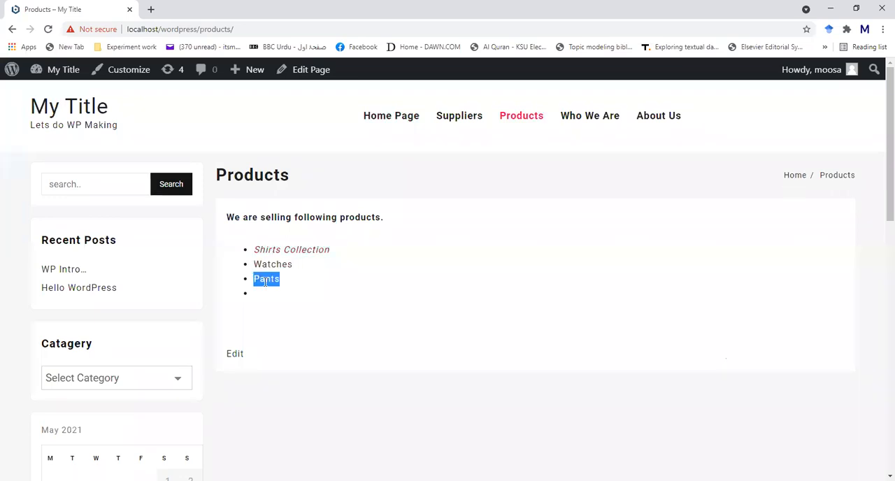
{"action": "left_click", "coordinate": [270, 250]}
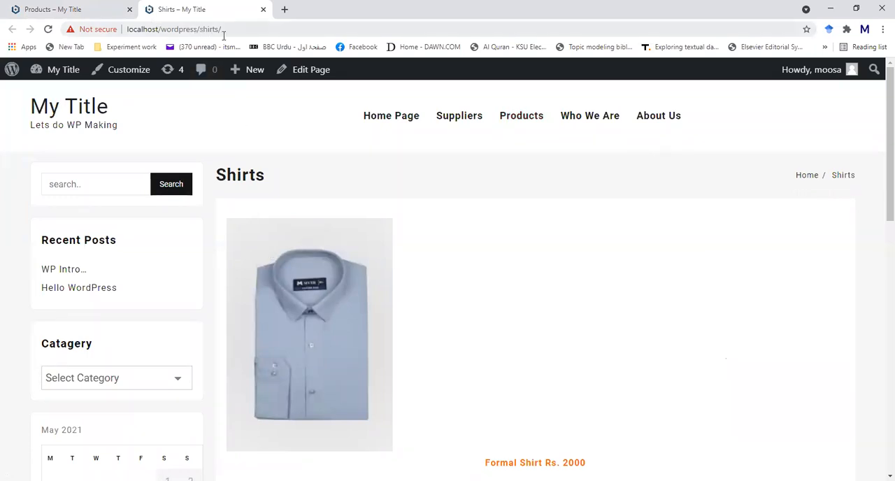
{"action": "scroll", "coordinate": [323, 318], "scroll_direction": "down", "scroll_amount": 2}
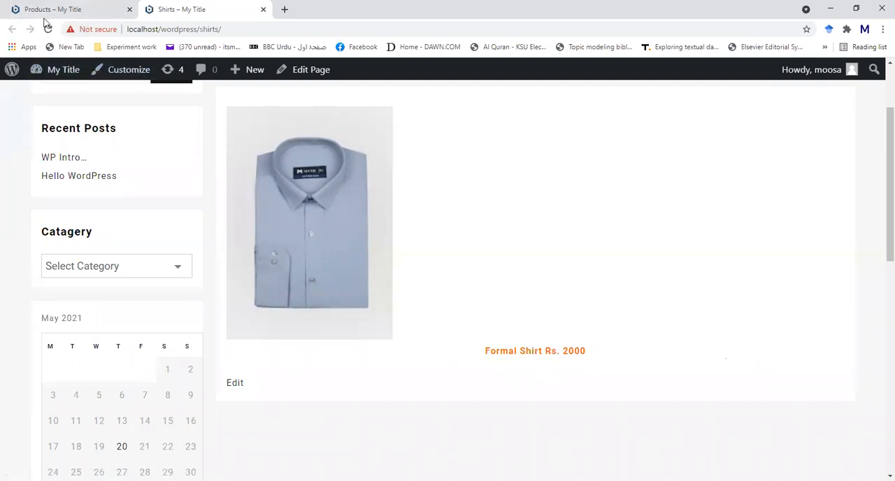
{"action": "left_click", "coordinate": [82, 10]}
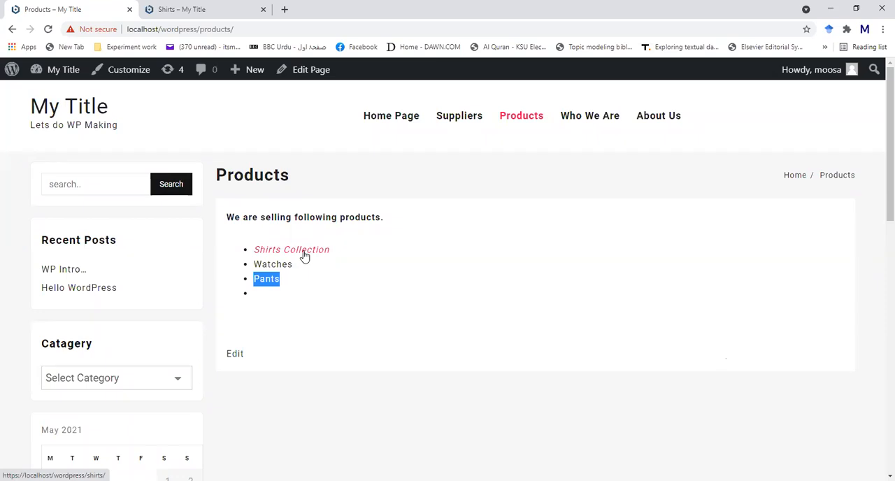
- Open the Shirts Collection link in another browser tab and close one of the duplicate Shirts tabs
{"action": "right_click", "coordinate": [305, 256]}
{"action": "left_click", "coordinate": [353, 259]}
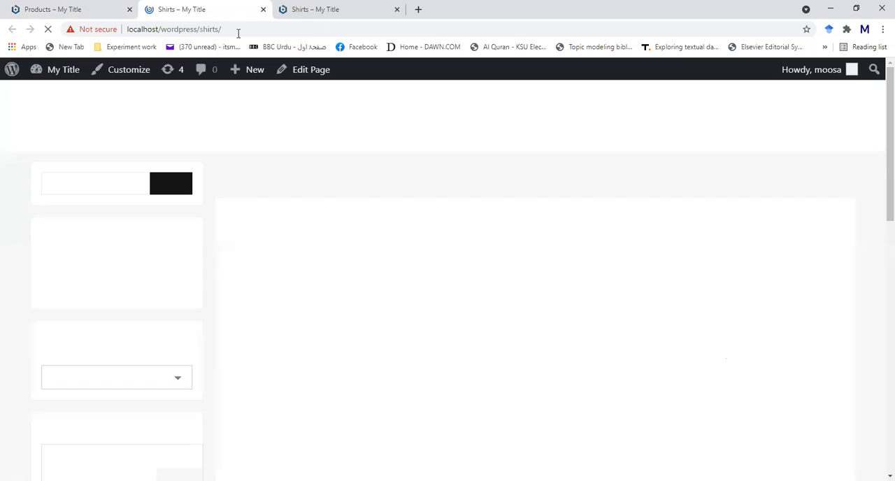
{"action": "left_click", "coordinate": [262, 9]}
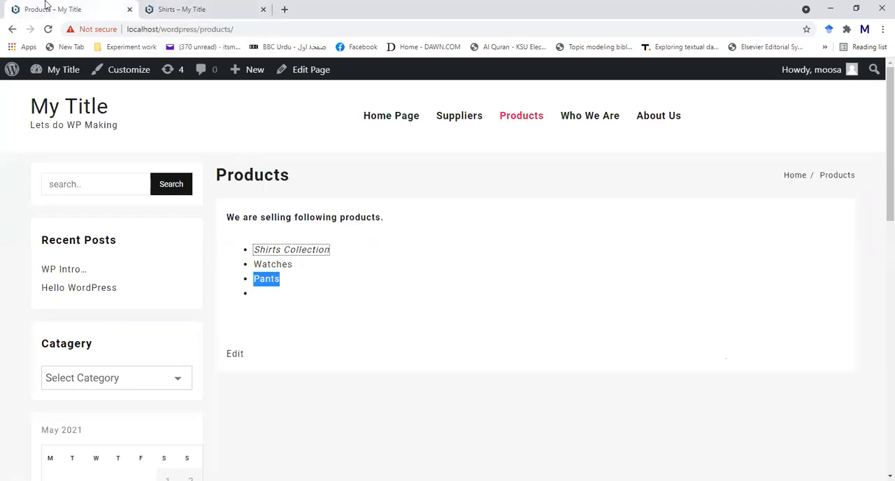
- Open the Products page for editing and look through the block options for the product list
{"action": "left_click", "coordinate": [233, 354]}
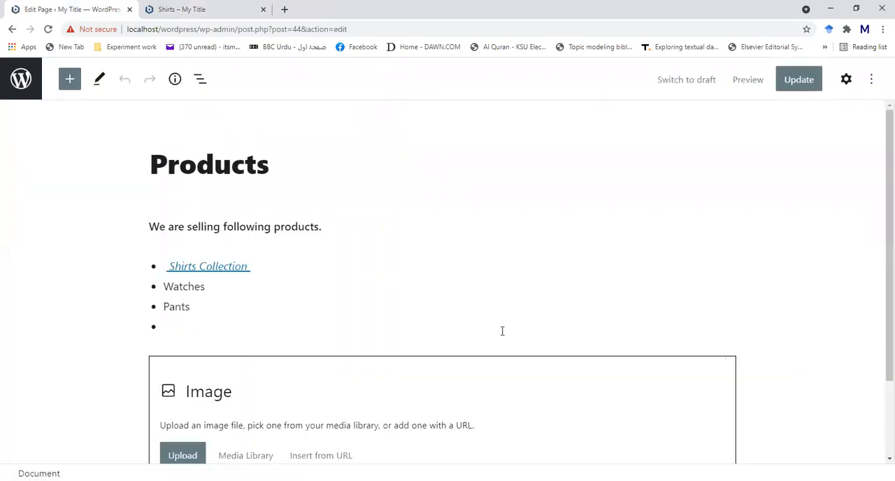
{"action": "left_click", "coordinate": [232, 265]}
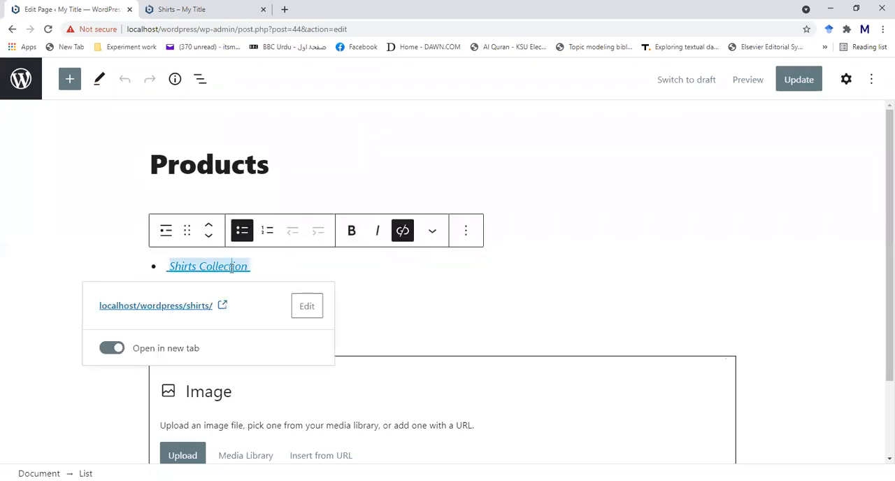
{"action": "left_click", "coordinate": [465, 230]}
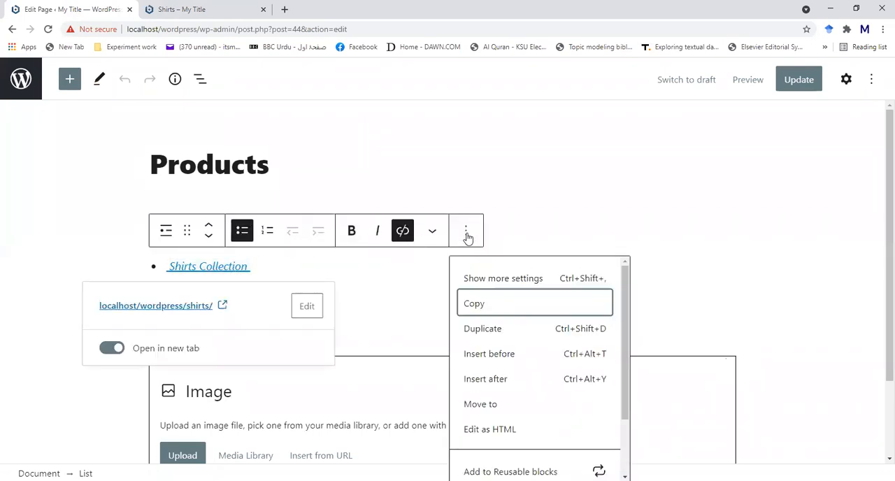
{"action": "scroll", "coordinate": [513, 389], "scroll_direction": "down", "scroll_amount": 1}
{"action": "scroll", "coordinate": [512, 388], "scroll_direction": "down", "scroll_amount": 1}
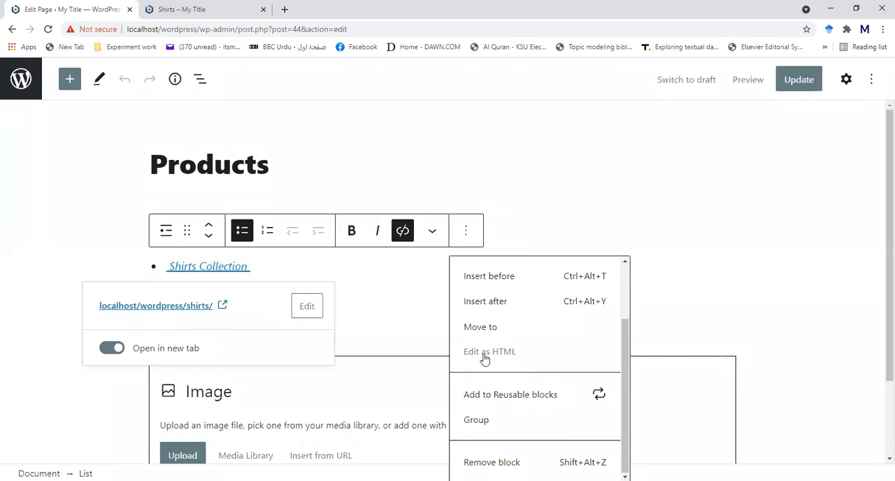
{"action": "left_click", "coordinate": [388, 282]}
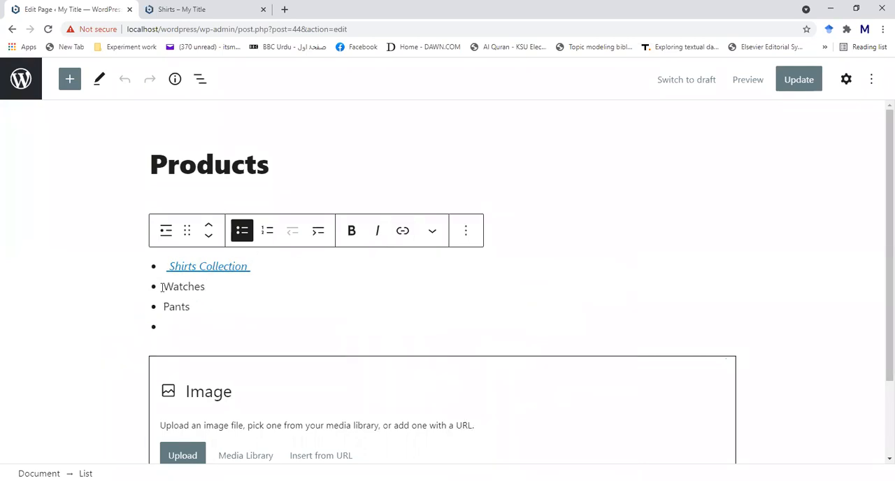
- Show the product list block containing the Shirts Collection link as editable HTML
{"action": "left_click", "coordinate": [206, 266]}
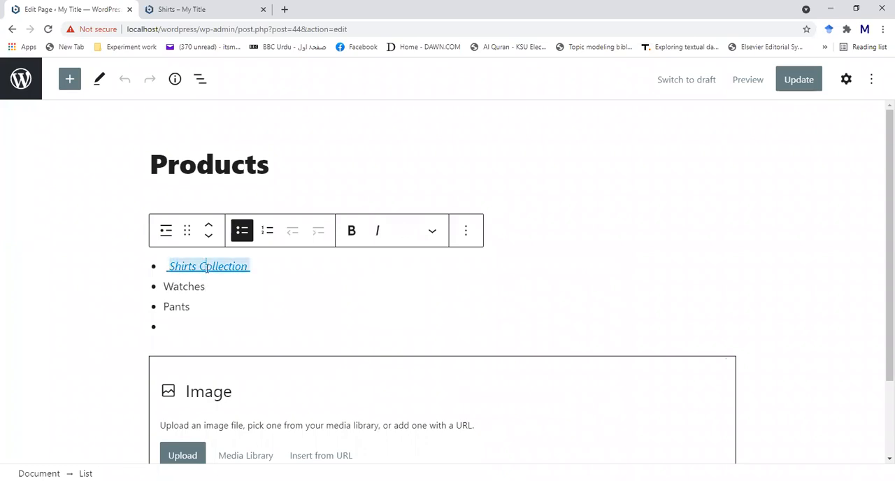
{"action": "left_click", "coordinate": [466, 231]}
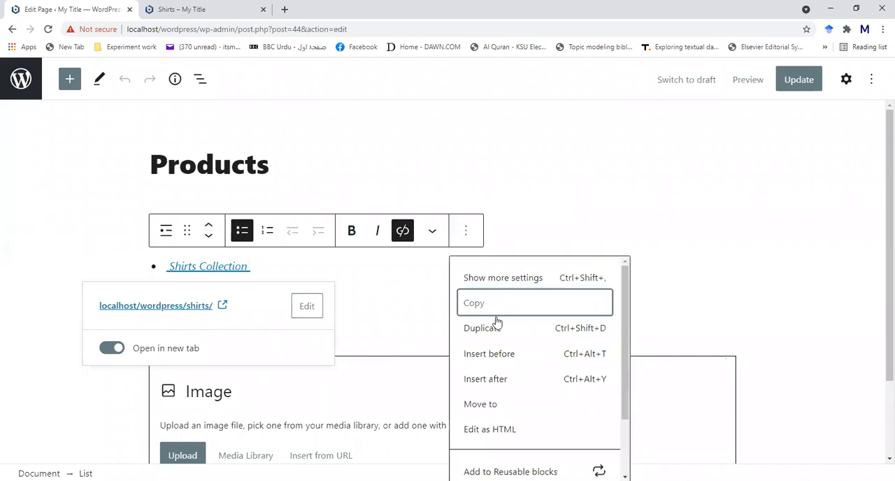
{"action": "scroll", "coordinate": [513, 362], "scroll_direction": "down", "scroll_amount": 1}
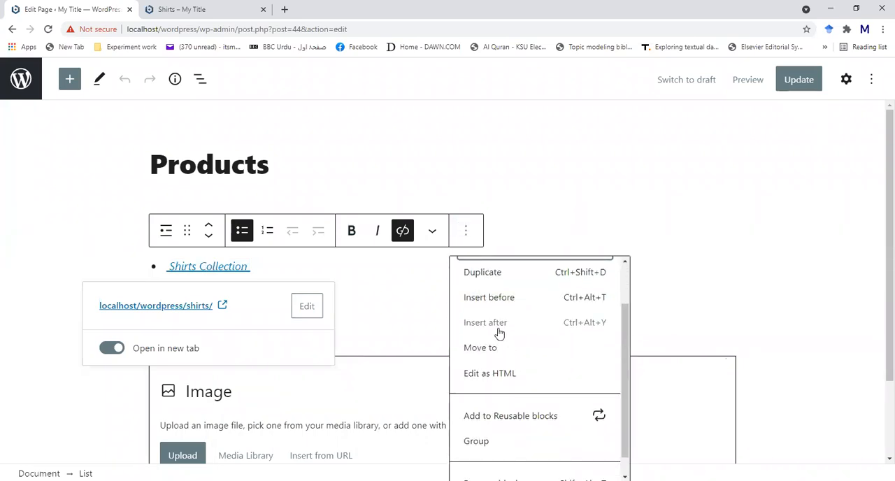
{"action": "scroll", "coordinate": [493, 359], "scroll_direction": "down", "scroll_amount": 1}
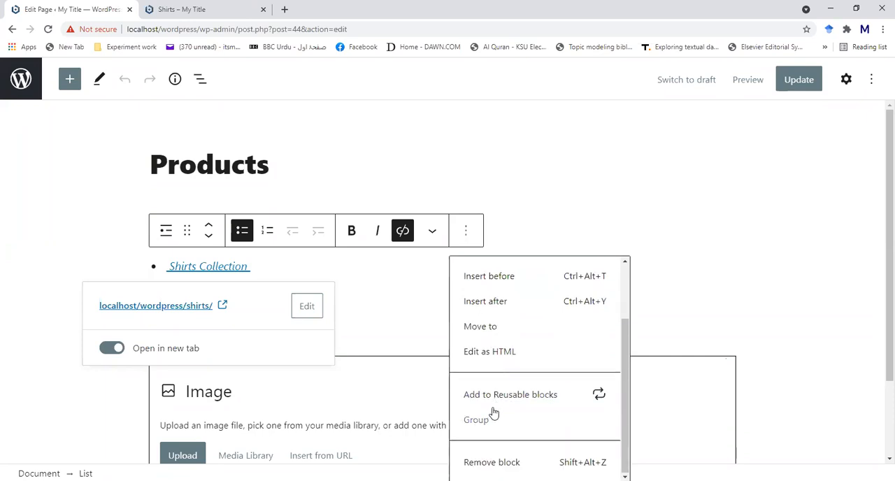
{"action": "left_click", "coordinate": [478, 351]}
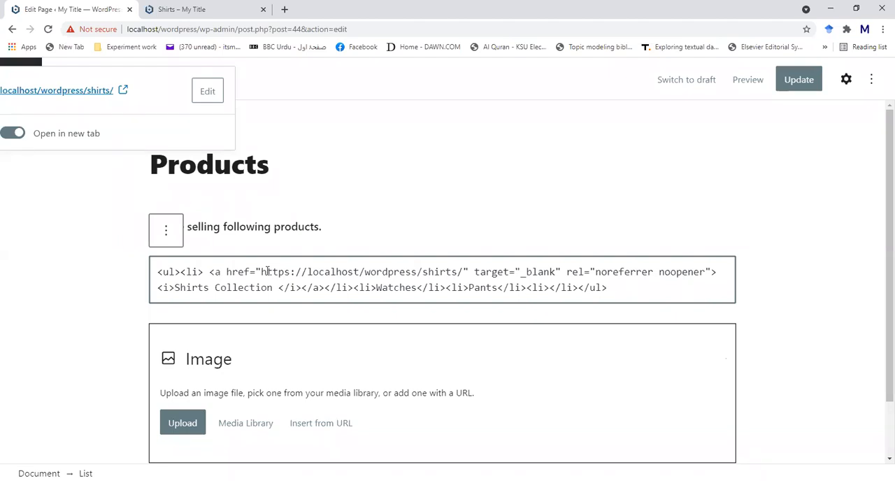
- Highlight the shirts link address and the Shirts Collection text in the HTML, and return the list to visual editing
{"action": "left_click_drag", "start_coordinate": [260, 272], "coordinate": [462, 266]}
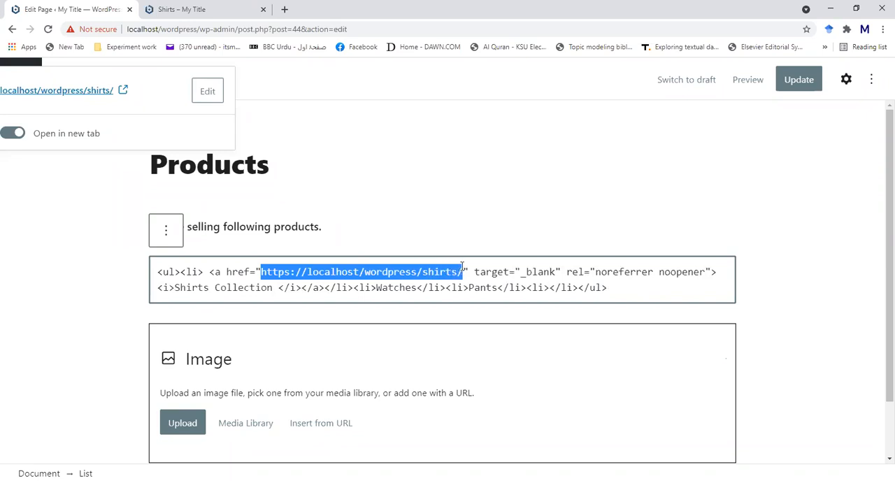
{"action": "left_click", "coordinate": [187, 287]}
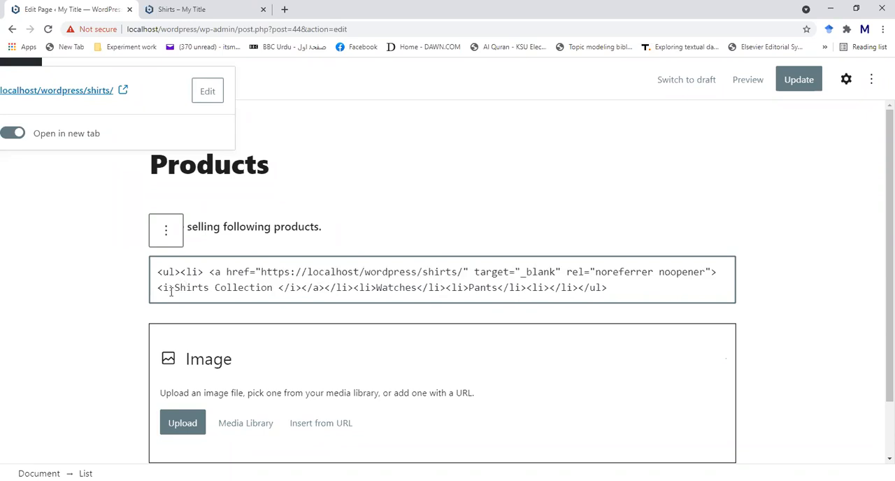
{"action": "left_click_drag", "start_coordinate": [175, 287], "coordinate": [268, 297]}
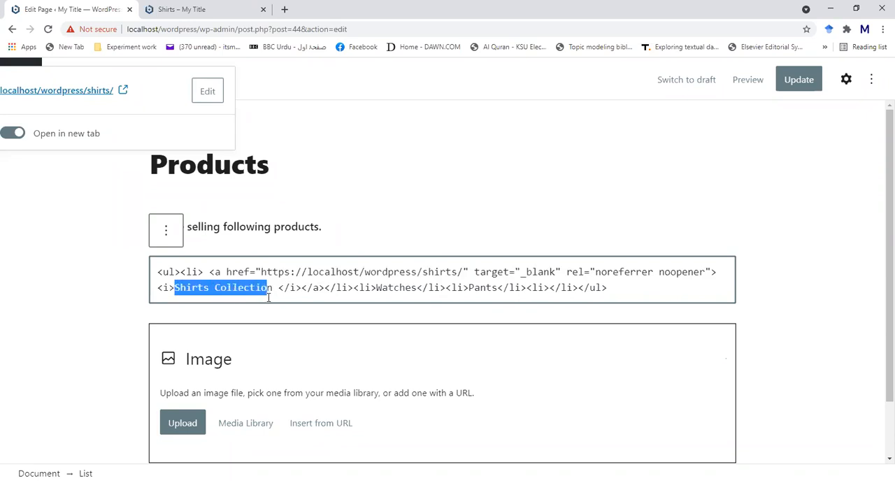
{"action": "left_click", "coordinate": [165, 230]}
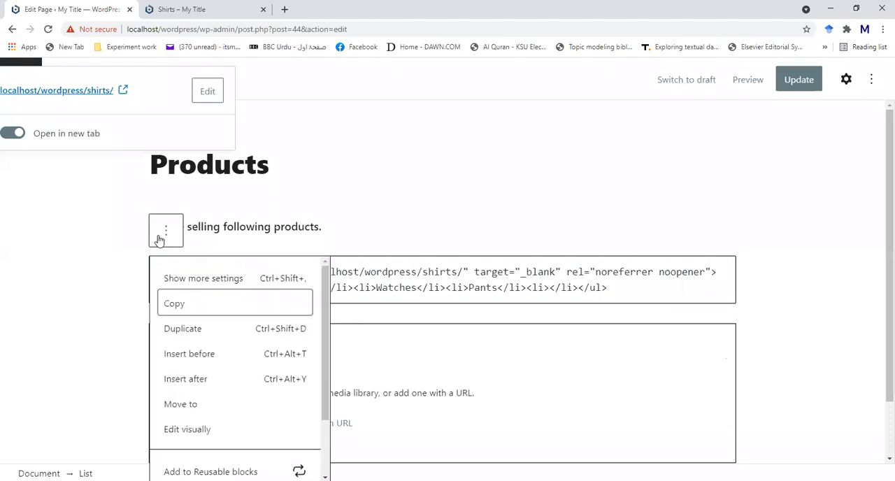
{"action": "left_click", "coordinate": [174, 429]}
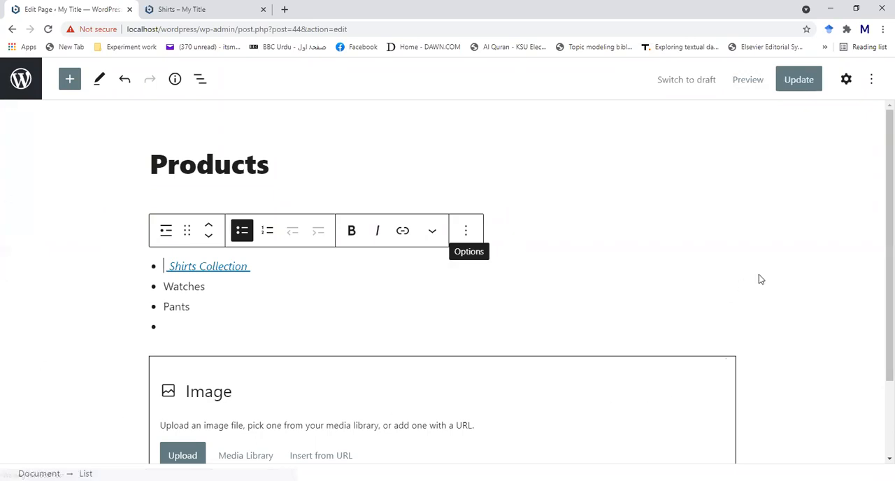
- Leave the Products page editor without saving and go back to the site's home page
{"action": "scroll", "coordinate": [758, 277], "scroll_direction": "down", "scroll_amount": 2}
{"action": "scroll", "coordinate": [82, 223], "scroll_direction": "up", "scroll_amount": 2}
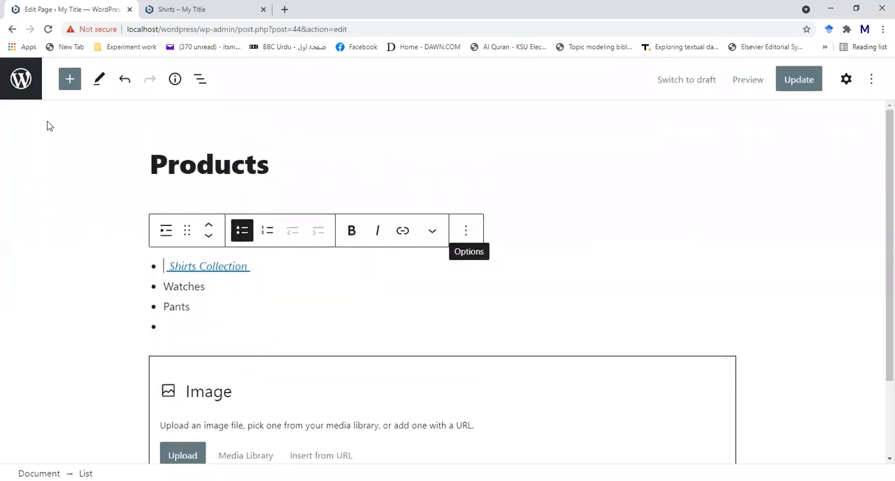
{"action": "left_click", "coordinate": [10, 29]}
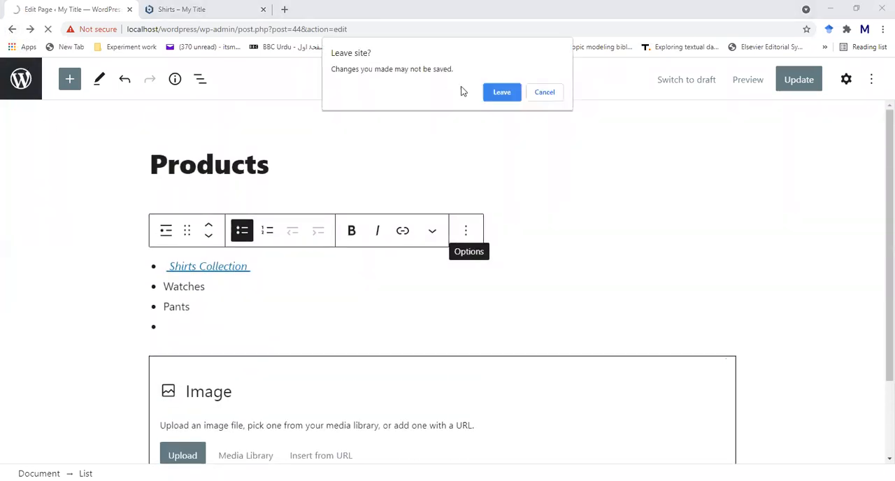
{"action": "left_click", "coordinate": [500, 94]}
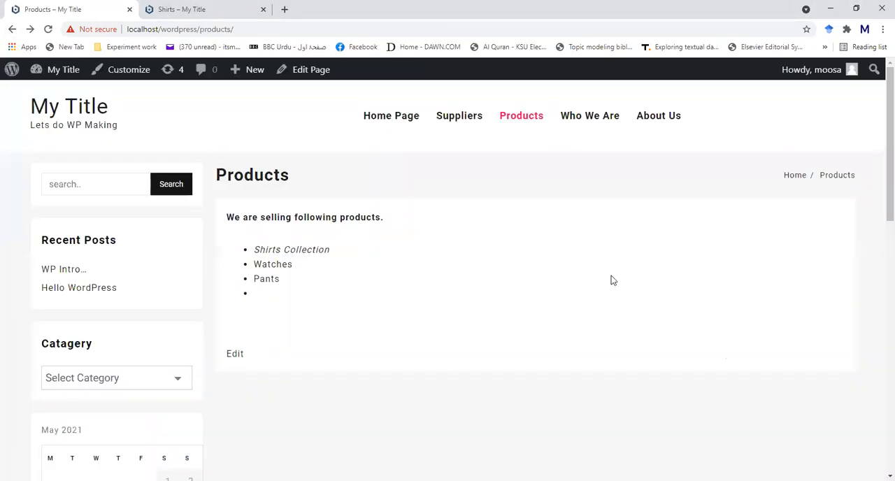
{"action": "left_click", "coordinate": [11, 29]}
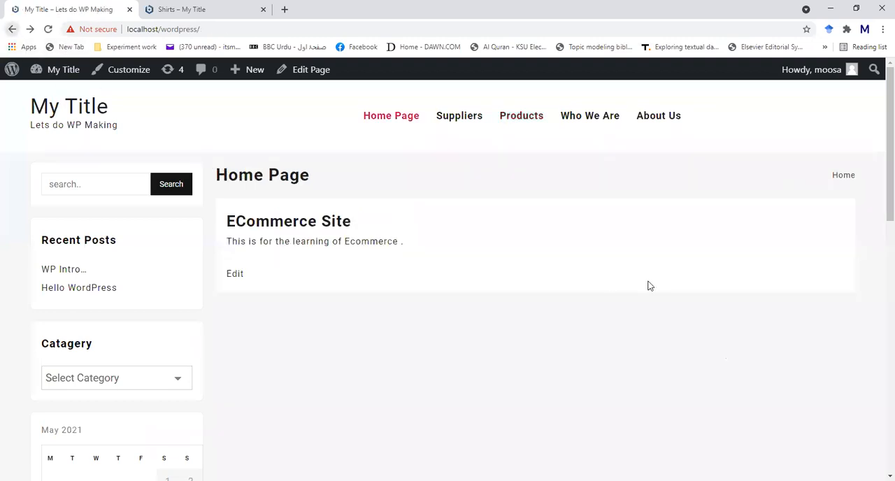